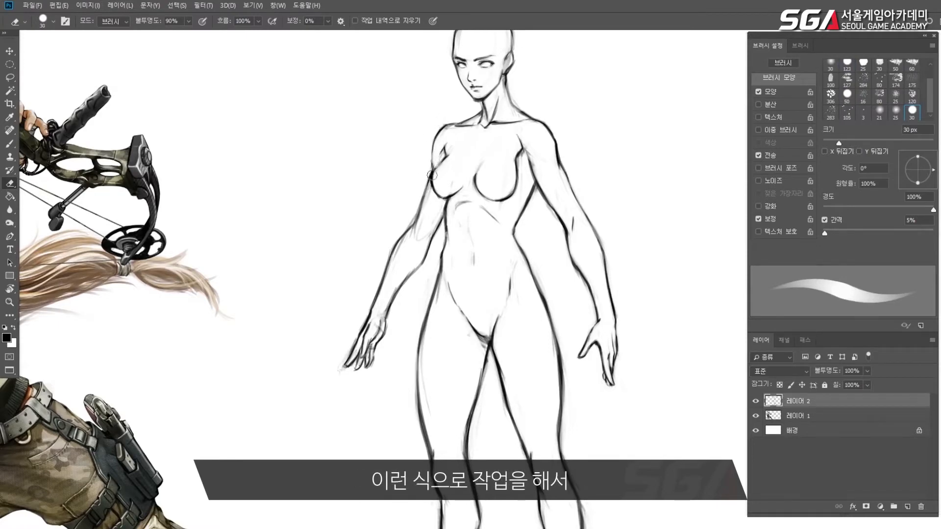
# Step: Clean up and redraw the outline of the figure's right forearm and hand with the Eraser and Brush
pyautogui.press('b')
pyautogui.scroll(-3, 443, 160)
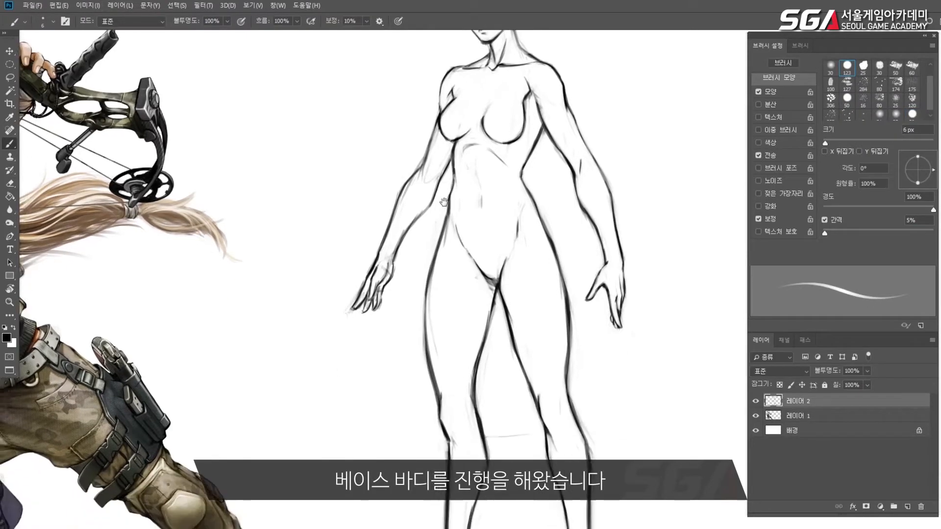
pyautogui.press('e')
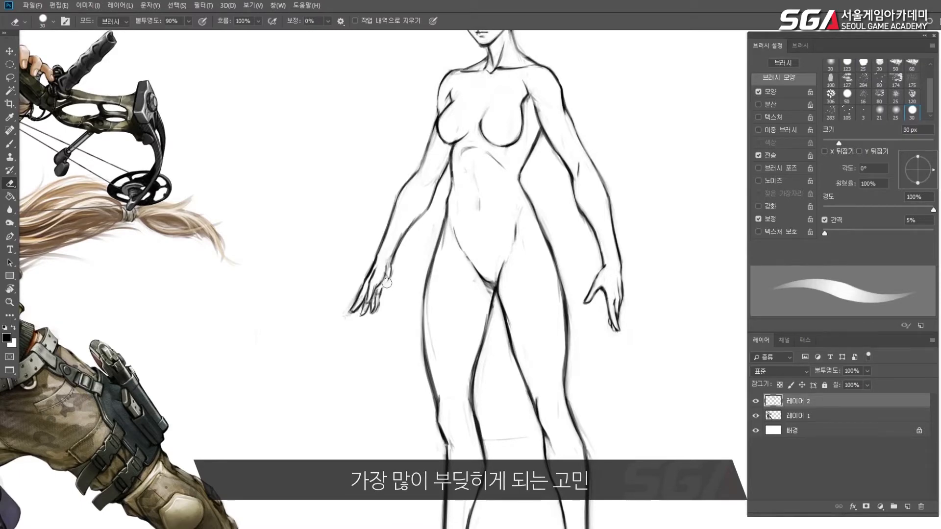
pyautogui.press('b')
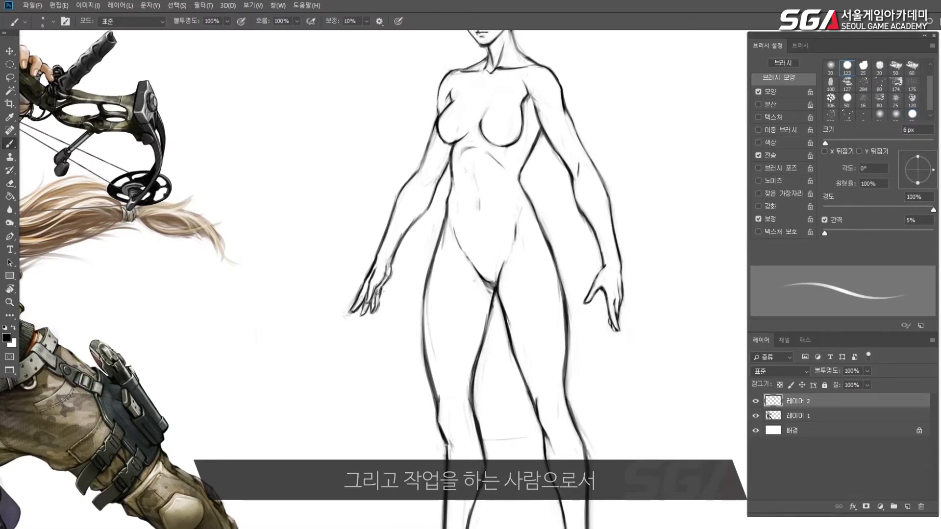
pyautogui.press('e')
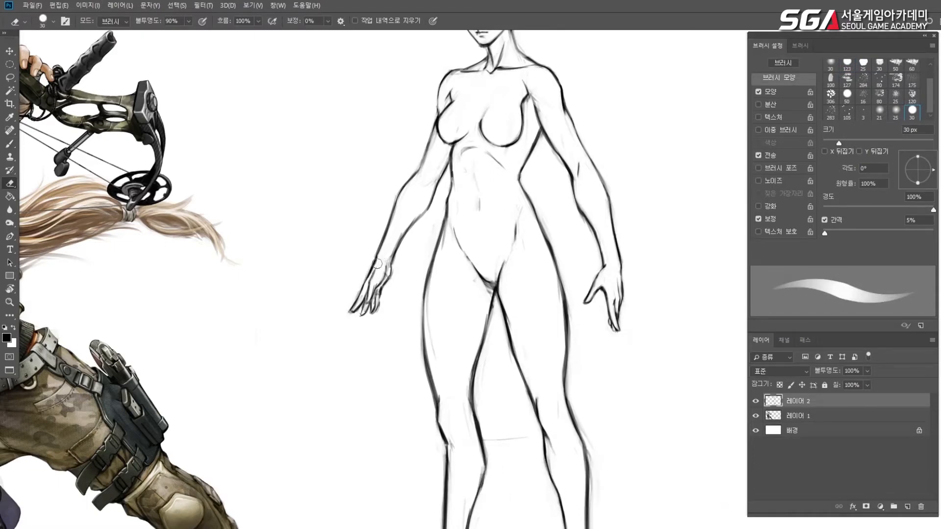
pyautogui.press('b')
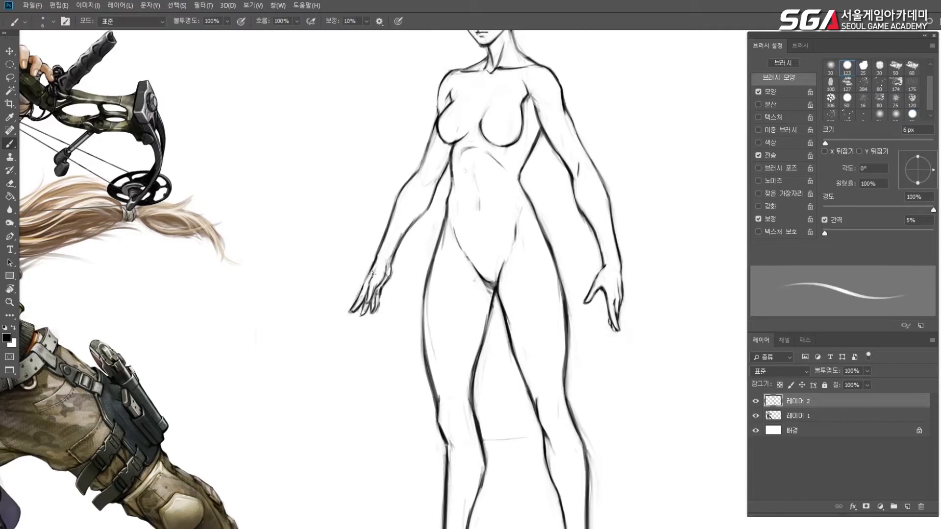
# Step: Refine the figure's left shoulder and armpit lines, erasing stray strokes and redrawing them with the 6 px brush
pyautogui.moveTo(483, 257); pyautogui.dragTo(457, 297)
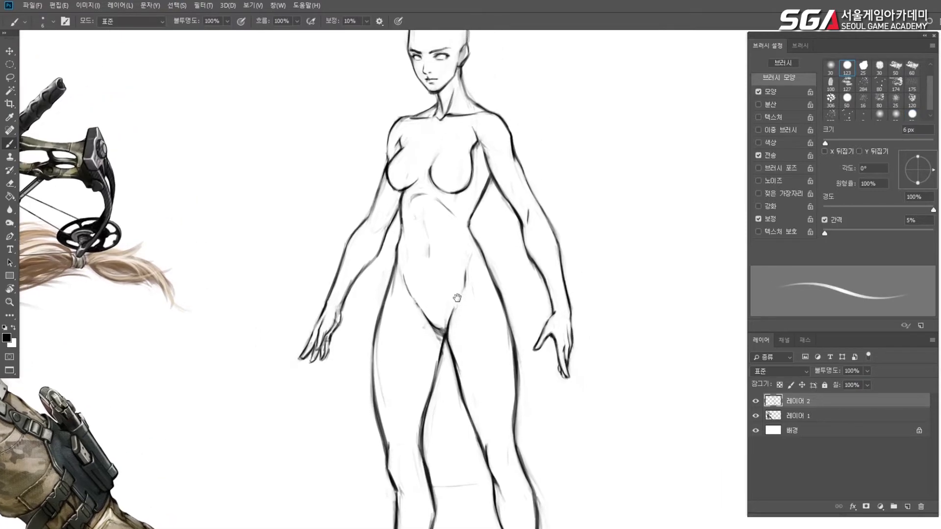
pyautogui.press('e')
pyautogui.moveTo(471, 144)
pyautogui.mouseDown()
pyautogui.moveTo(469, 153)
pyautogui.moveTo(484, 145)
pyautogui.mouseUp()
pyautogui.press('b')
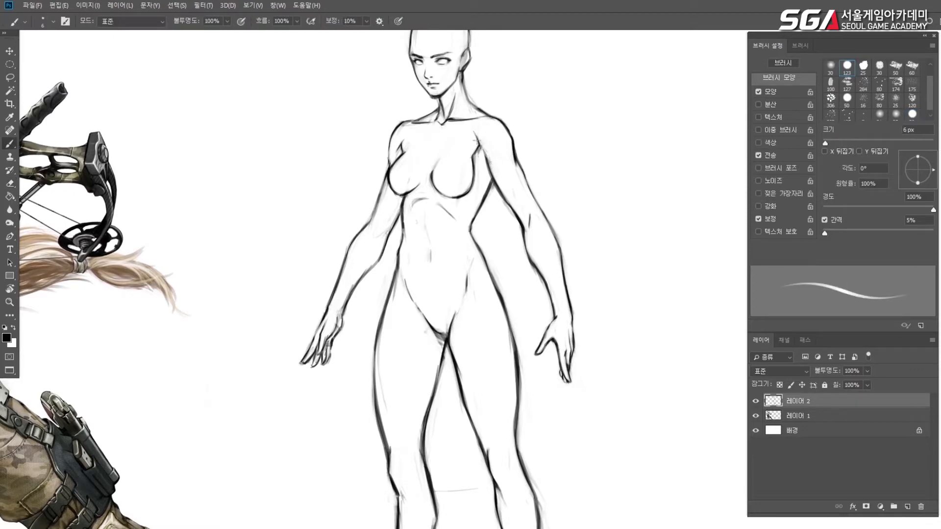
pyautogui.press('e')
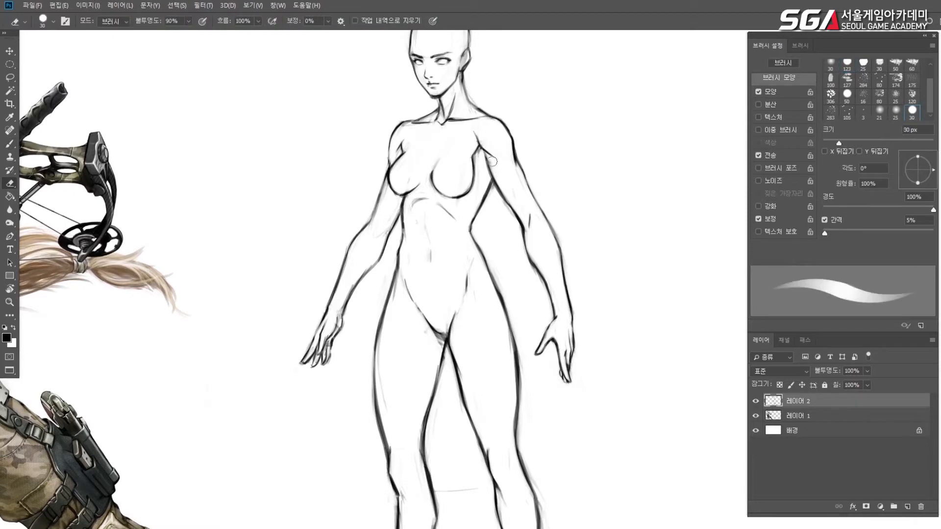
pyautogui.press('b')
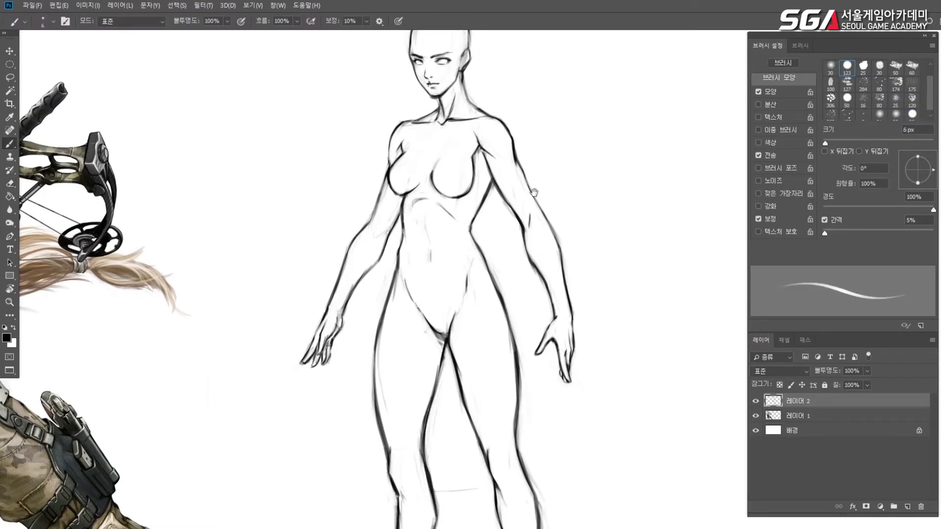
# Step: Clean up the side of the neck below the ear and touch up its contour
pyautogui.press('e')
pyautogui.moveTo(461, 76); pyautogui.dragTo(472, 101)
pyautogui.press('b')
pyautogui.moveTo(487, 64); pyautogui.dragTo(485, 114)
# Step: Erase the stray sketch strokes along the outer contour of the figure's left leg, from hip to shin
pyautogui.moveTo(537, 343)
pyautogui.mouseDown()
pyautogui.moveTo(521, 287)
pyautogui.moveTo(513, 160)
pyautogui.mouseUp()
pyautogui.press('e')
pyautogui.moveTo(470, 126); pyautogui.dragTo(500, 193)
pyautogui.moveTo(482, 153)
pyautogui.mouseDown()
pyautogui.moveTo(509, 209)
pyautogui.moveTo(494, 238)
pyautogui.mouseUp()
pyautogui.moveTo(485, 199); pyautogui.dragTo(494, 274)
pyautogui.moveTo(490, 197); pyautogui.dragTo(494, 260)
pyautogui.moveTo(493, 214); pyautogui.dragTo(493, 286)
pyautogui.moveTo(495, 251); pyautogui.dragTo(493, 313)
pyautogui.moveTo(510, 281); pyautogui.dragTo(524, 361)
pyautogui.moveTo(506, 310); pyautogui.dragTo(533, 408)
pyautogui.moveTo(519, 348)
pyautogui.mouseDown()
pyautogui.moveTo(522, 379)
pyautogui.moveTo(515, 341)
pyautogui.moveTo(513, 385)
pyautogui.moveTo(509, 361)
pyautogui.moveTo(518, 475)
pyautogui.mouseUp()
pyautogui.moveTo(518, 429); pyautogui.dragTo(518, 488)
# Step: Redraw the outer contour of the figure's left lower leg and erase its excess strokes
pyautogui.press('b')
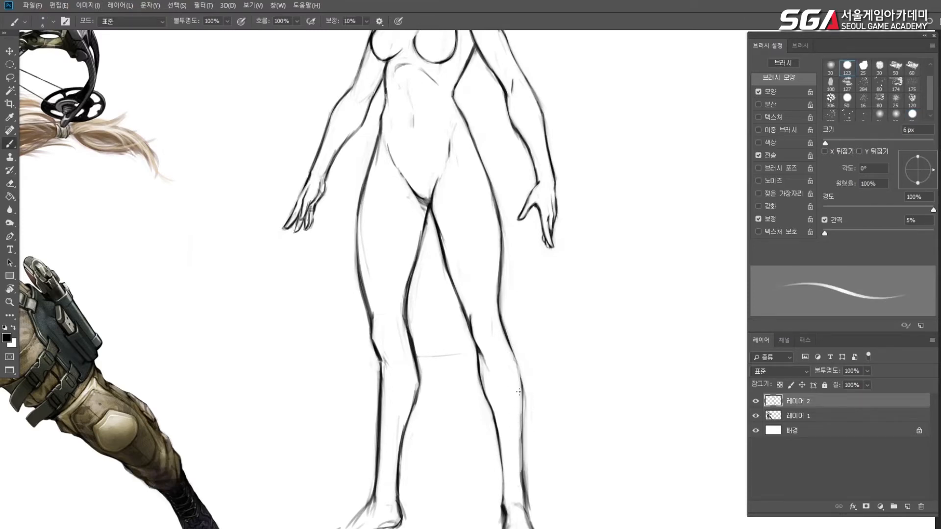
pyautogui.moveTo(523, 406); pyautogui.dragTo(521, 474)
pyautogui.moveTo(521, 433); pyautogui.dragTo(525, 498)
pyautogui.scroll(-5, 524, 498)
pyautogui.press('e')
pyautogui.moveTo(522, 323)
pyautogui.mouseDown()
pyautogui.moveTo(521, 383)
pyautogui.moveTo(510, 364)
pyautogui.moveTo(514, 375)
pyautogui.moveTo(506, 374)
pyautogui.moveTo(526, 402)
pyautogui.mouseUp()
pyautogui.press('b')
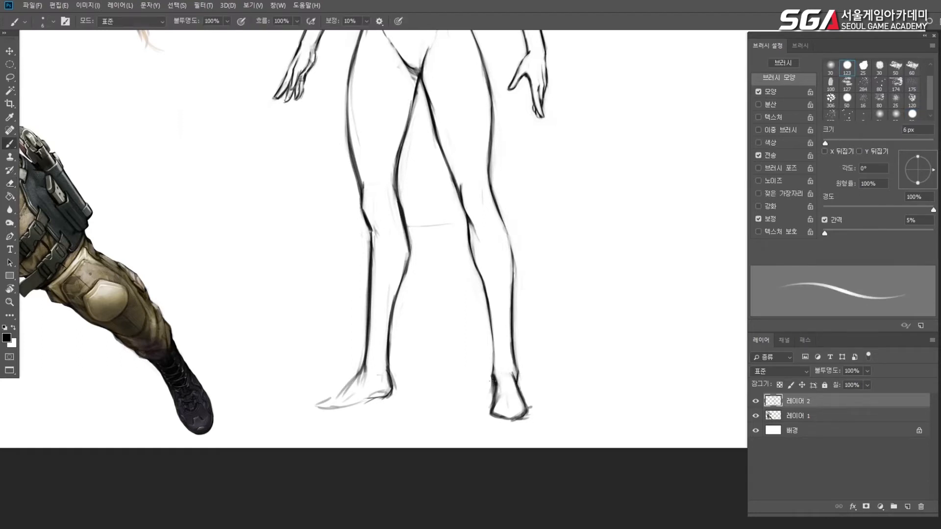
# Step: Erase the rough lines on both feet and redraw their outlines with the brush
pyautogui.press('e')
pyautogui.moveTo(374, 375)
pyautogui.mouseDown()
pyautogui.moveTo(351, 392)
pyautogui.moveTo(361, 368)
pyautogui.moveTo(335, 396)
pyautogui.moveTo(362, 367)
pyautogui.moveTo(327, 401)
pyautogui.moveTo(339, 394)
pyautogui.moveTo(315, 405)
pyautogui.moveTo(388, 396)
pyautogui.moveTo(360, 401)
pyautogui.moveTo(386, 397)
pyautogui.mouseUp()
pyautogui.press('b')
pyautogui.press('e')
pyautogui.moveTo(506, 405)
pyautogui.mouseDown()
pyautogui.moveTo(496, 415)
pyautogui.moveTo(524, 412)
pyautogui.moveTo(507, 417)
pyautogui.mouseUp()
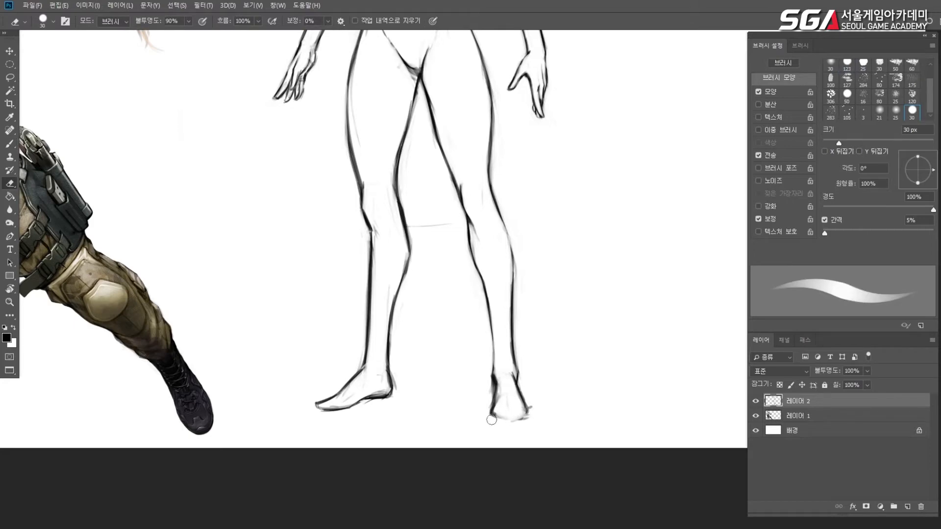
pyautogui.press('b')
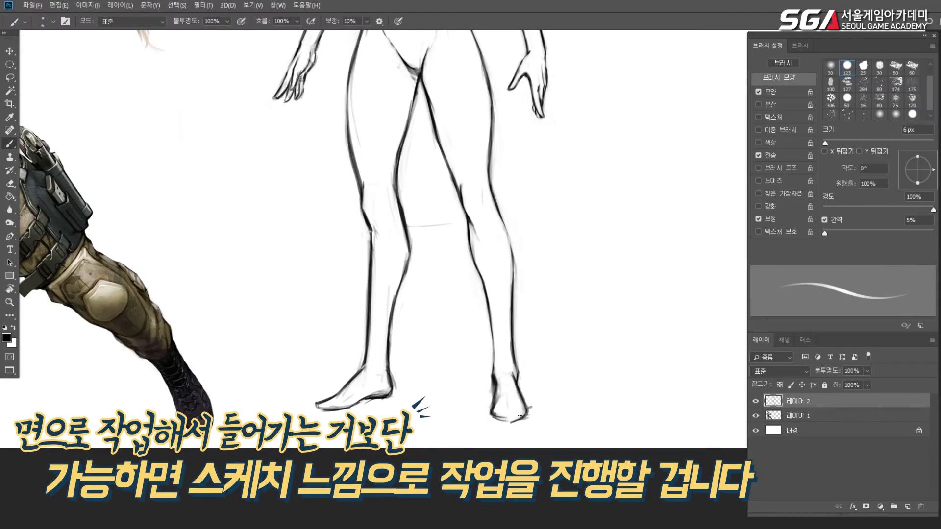
# Step: Erase and redraw the inner knee contour of the figure's right leg
pyautogui.moveTo(406, 229)
pyautogui.mouseDown()
pyautogui.moveTo(415, 388)
pyautogui.moveTo(403, 300)
pyautogui.mouseUp()
pyautogui.press('e')
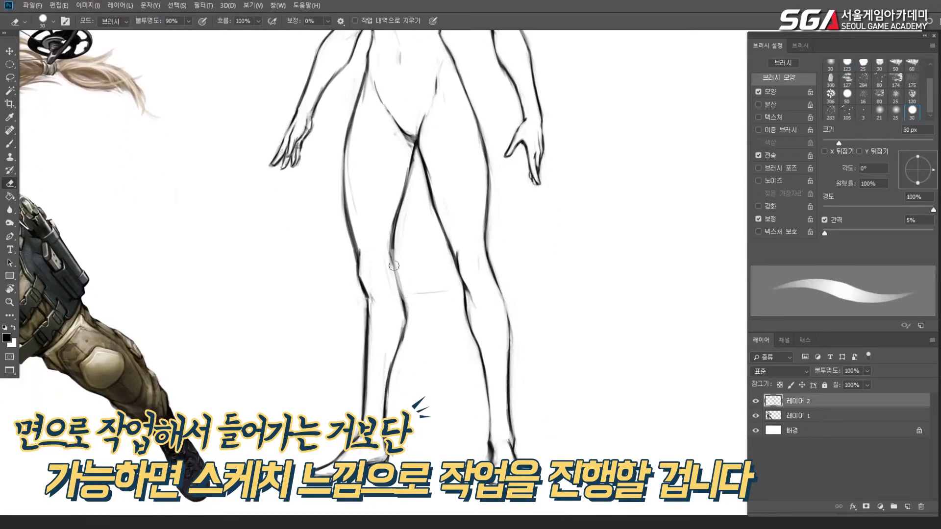
pyautogui.press('b')
pyautogui.moveTo(401, 287)
pyautogui.mouseDown()
pyautogui.moveTo(391, 244)
pyautogui.moveTo(390, 253)
pyautogui.mouseUp()
pyautogui.moveTo(406, 312); pyautogui.dragTo(394, 284)
pyautogui.press('e')
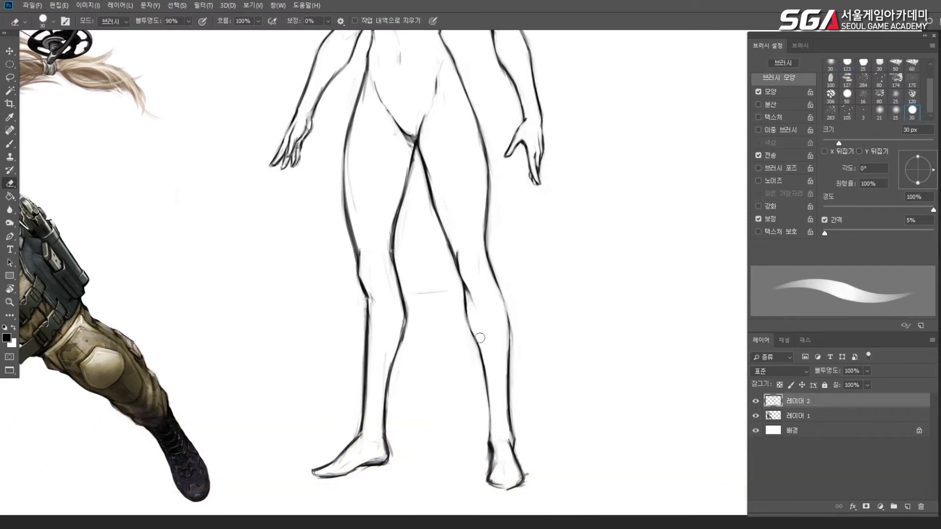
# Step: Duplicate the body sketch beside the original and flip the copy horizontally
pyautogui.moveTo(459, 315)
pyautogui.mouseDown()
pyautogui.moveTo(465, 374)
pyautogui.moveTo(455, 350)
pyautogui.mouseUp()
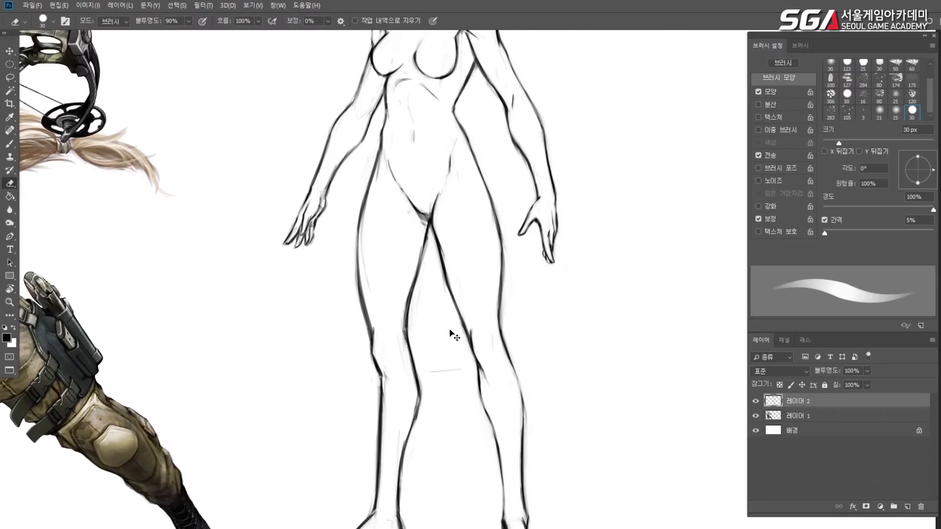
pyautogui.scroll(-4, 450, 330)
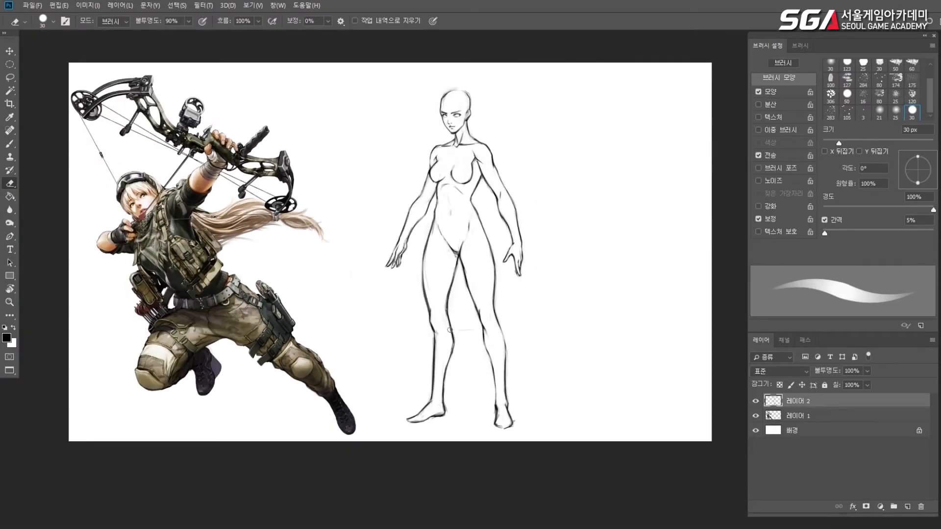
pyautogui.press('b')
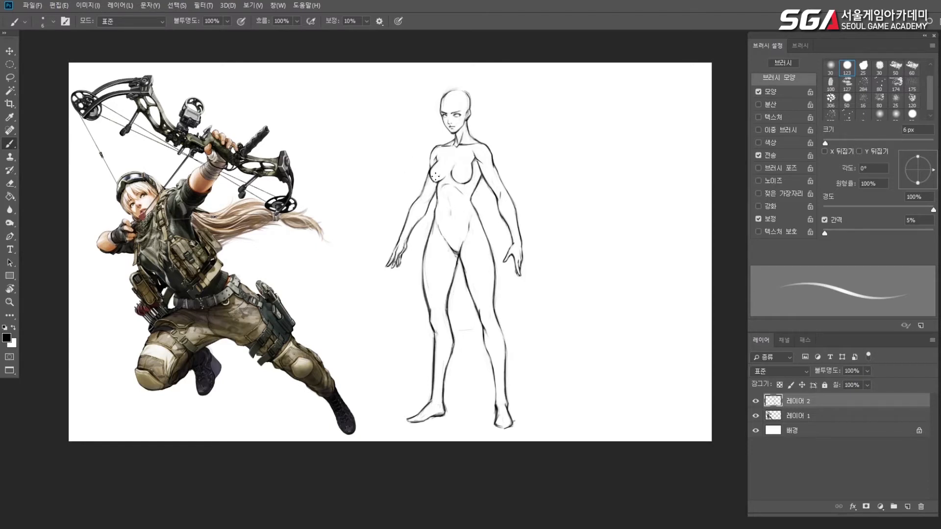
pyautogui.moveTo(439, 184); pyautogui.dragTo(588, 168)
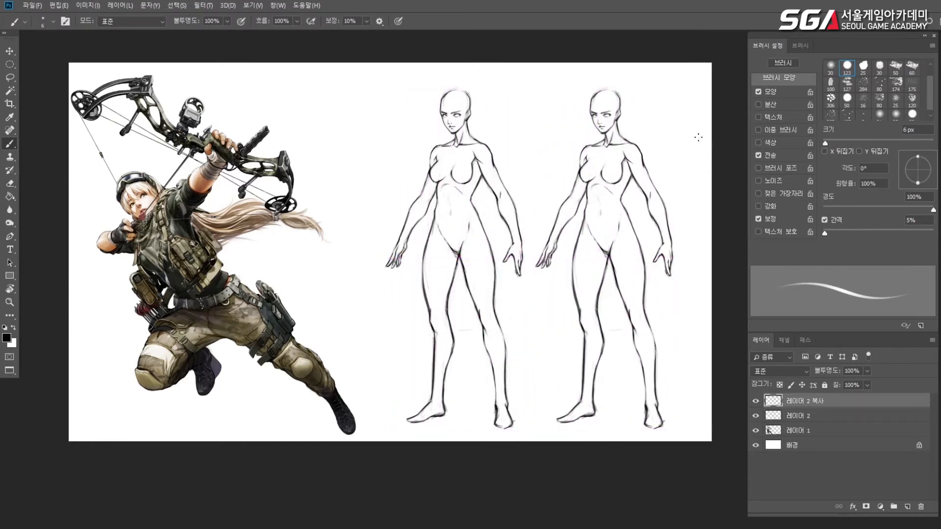
pyautogui.hotkey('ctrl', 't')
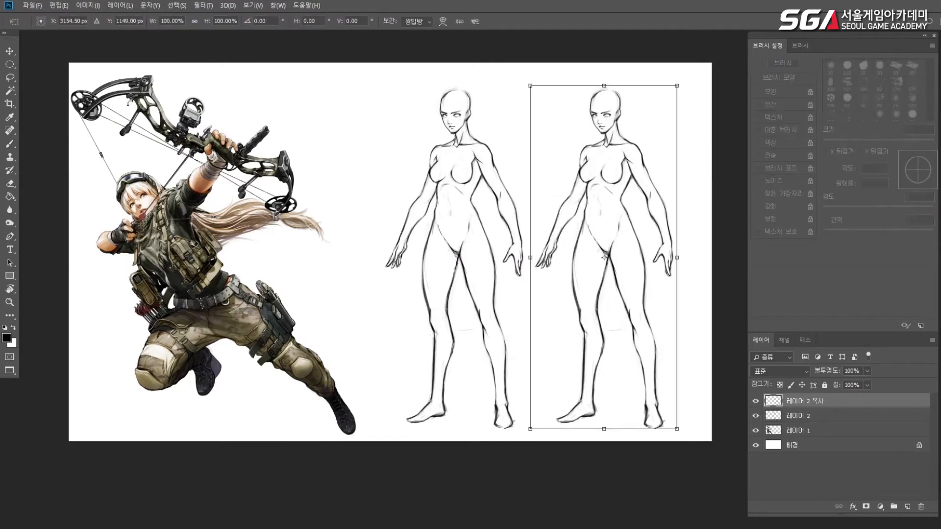
pyautogui.click(61, 6)
pyautogui.moveTo(86, 234)
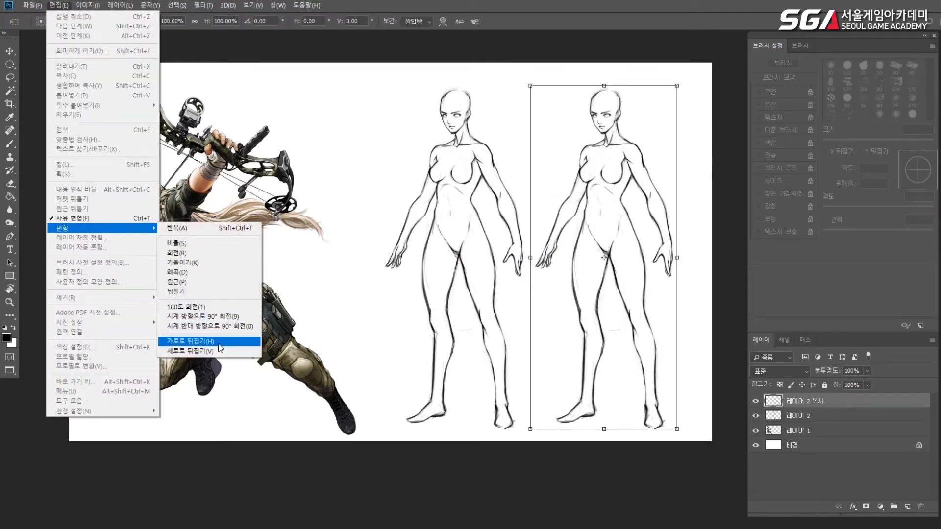
pyautogui.click(191, 341)
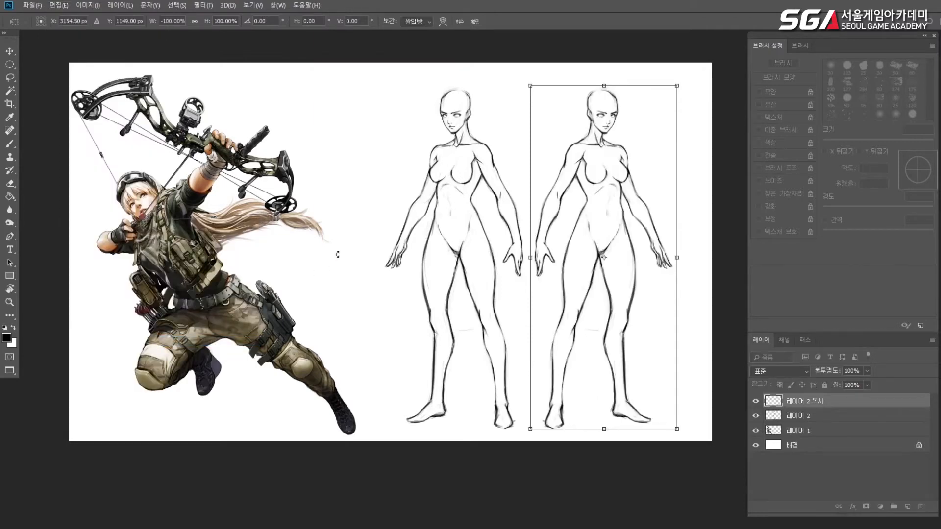
pyautogui.press('b')
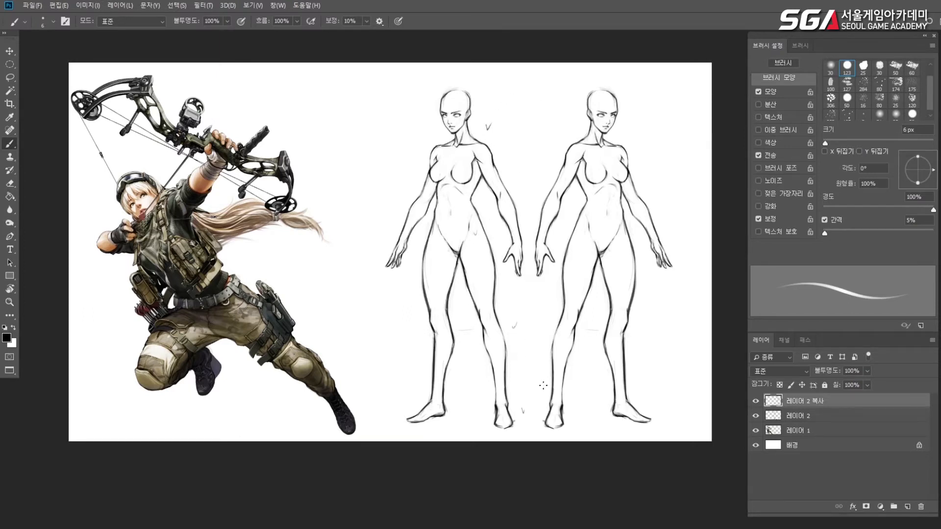
# Step: Erase the face, collarbone and chest lines inside the mirrored body with a 70 px eraser
pyautogui.press('e')
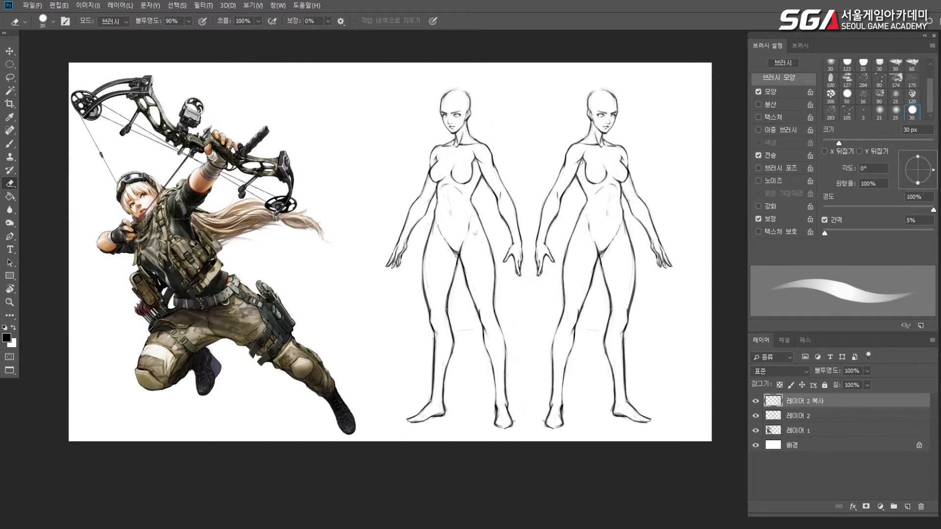
pyautogui.hotkey('ctrl', '+')
pyautogui.moveTo(670, 158); pyautogui.dragTo(565, 231)
pyautogui.moveTo(577, 160); pyautogui.dragTo(576, 173)
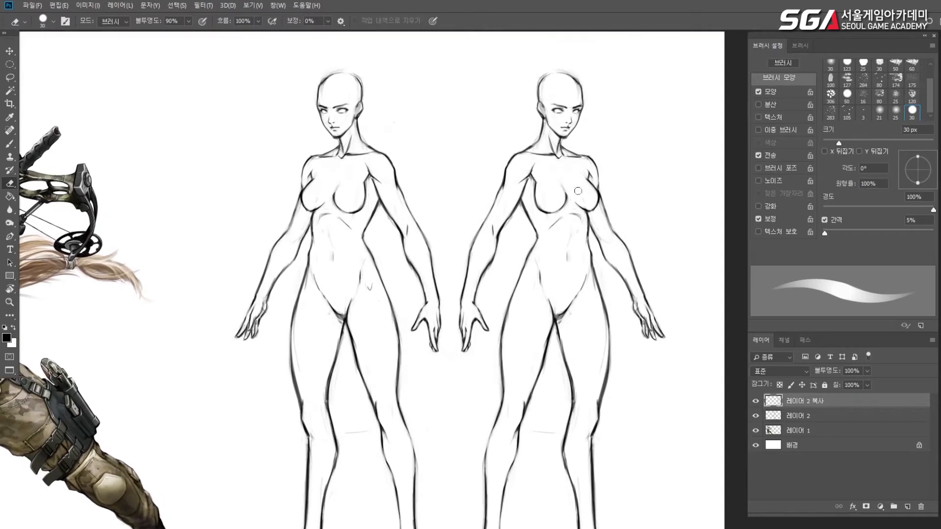
pyautogui.press(']')
pyautogui.press(']')
pyautogui.press(']')
pyautogui.press(']')
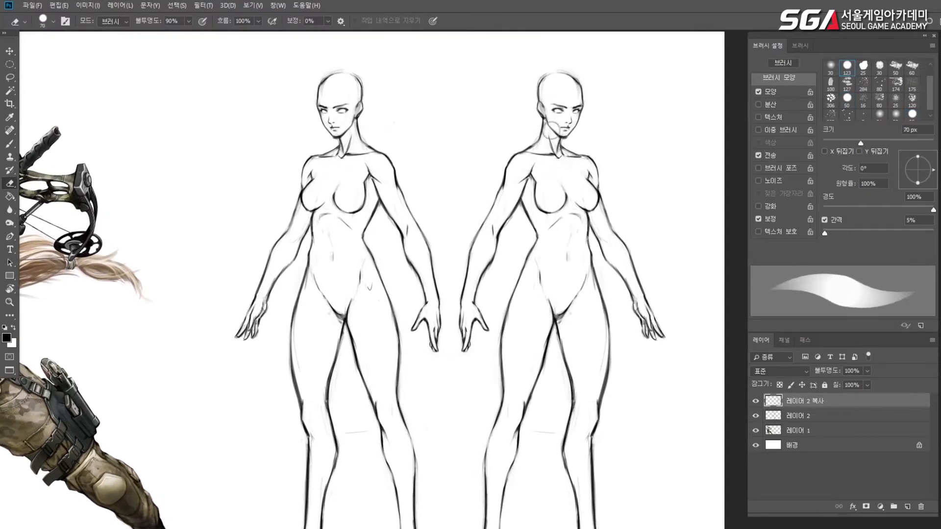
pyautogui.moveTo(556, 102)
pyautogui.mouseDown()
pyautogui.moveTo(552, 136)
pyautogui.moveTo(546, 97)
pyautogui.moveTo(558, 109)
pyautogui.moveTo(550, 145)
pyautogui.moveTo(574, 97)
pyautogui.moveTo(542, 165)
pyautogui.moveTo(518, 173)
pyautogui.moveTo(527, 171)
pyautogui.moveTo(525, 182)
pyautogui.moveTo(531, 174)
pyautogui.moveTo(539, 205)
pyautogui.moveTo(544, 198)
pyautogui.moveTo(550, 210)
pyautogui.moveTo(558, 175)
pyautogui.moveTo(574, 222)
pyautogui.moveTo(583, 180)
pyautogui.moveTo(599, 225)
pyautogui.moveTo(561, 161)
pyautogui.moveTo(580, 166)
pyautogui.mouseUp()
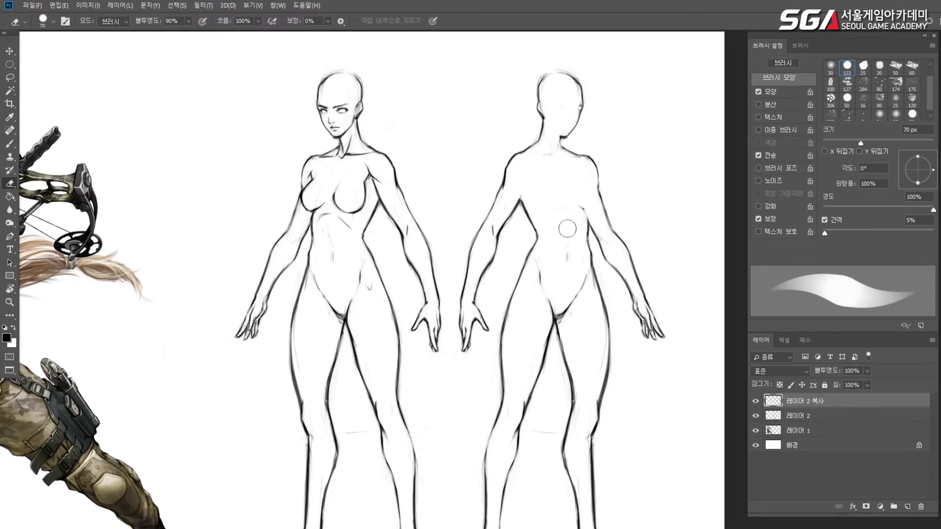
# Step: Erase the pelvis lines and the inner finger lines of one hand on the mirrored body
pyautogui.moveTo(573, 315); pyautogui.dragTo(568, 335)
pyautogui.moveTo(545, 278)
pyautogui.mouseDown()
pyautogui.moveTo(541, 305)
pyautogui.moveTo(543, 266)
pyautogui.moveTo(543, 324)
pyautogui.mouseUp()
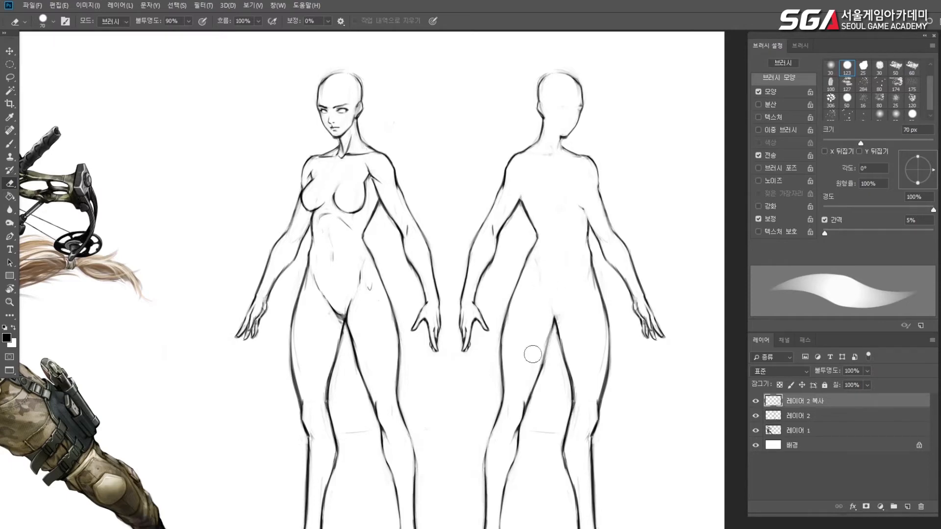
pyautogui.scroll(-5, 517, 456)
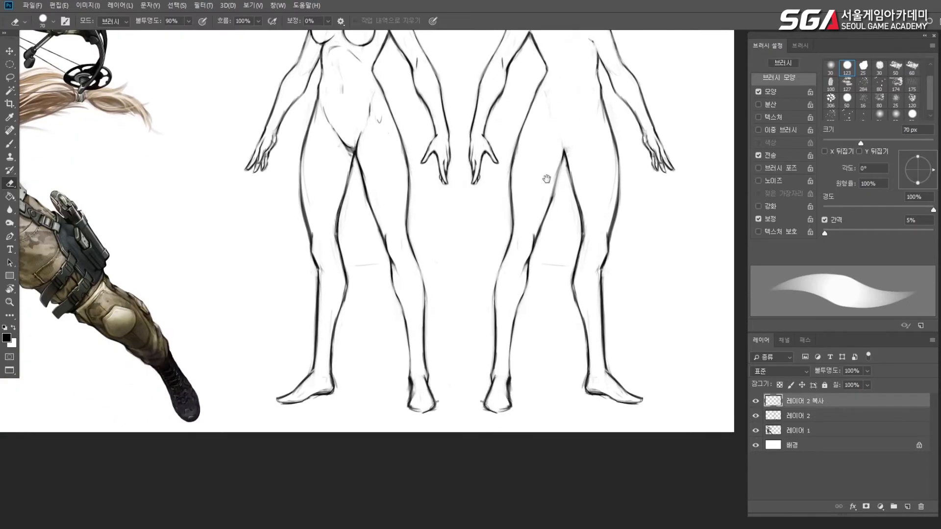
pyautogui.moveTo(536, 138); pyautogui.dragTo(532, 281)
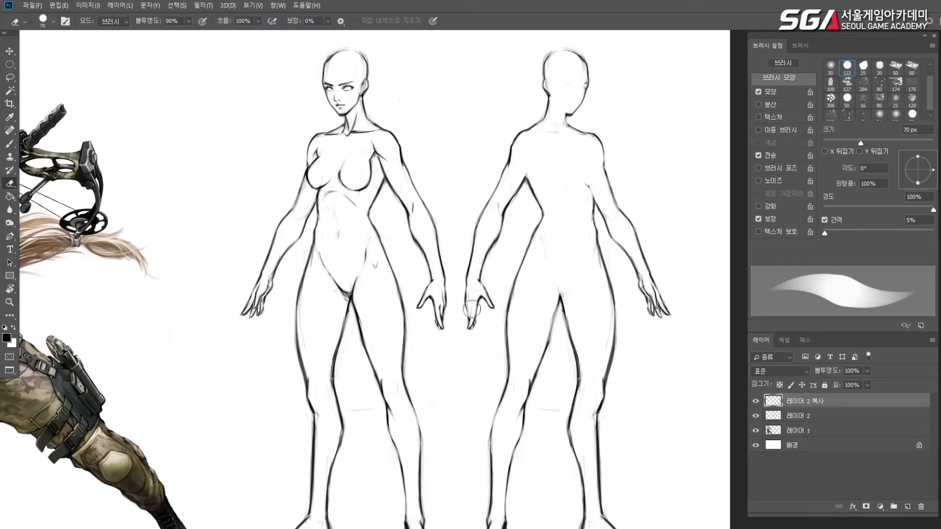
pyautogui.moveTo(644, 281); pyautogui.dragTo(658, 304)
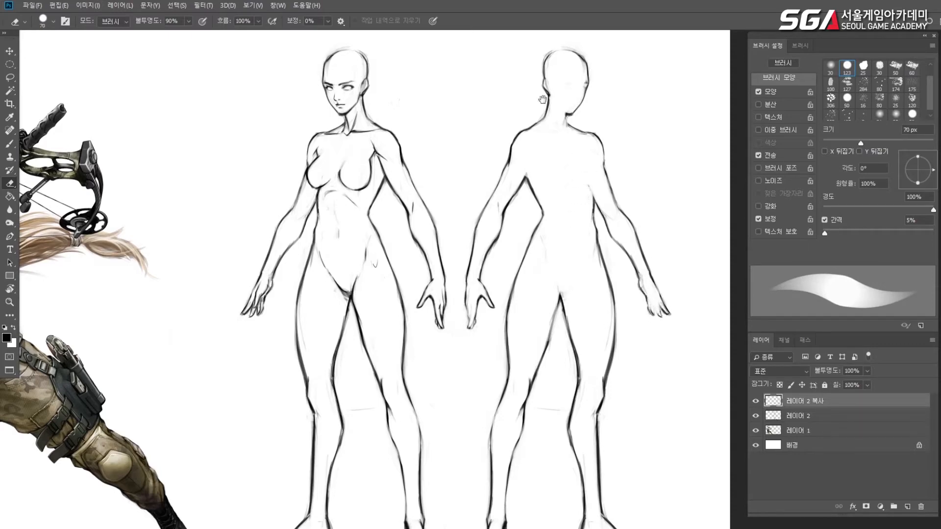
# Step: Draw a curved spine line down the back of the mirrored body and an outward arrow on each side of the neck
pyautogui.press('b')
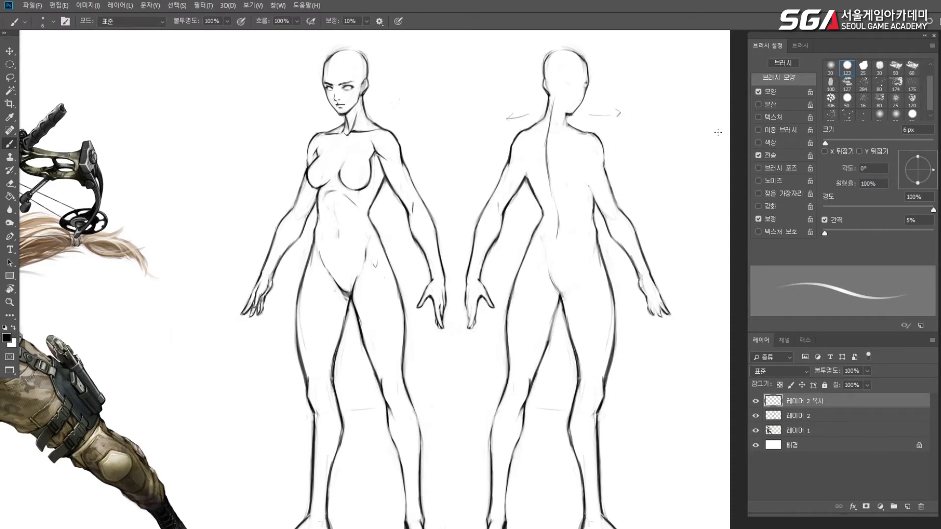
# Step: Select the back view's right arm from the shoulder down and enlarge it proportionally to about 105%
pyautogui.moveTo(627, 135); pyautogui.dragTo(540, 168)
pyautogui.press('l')
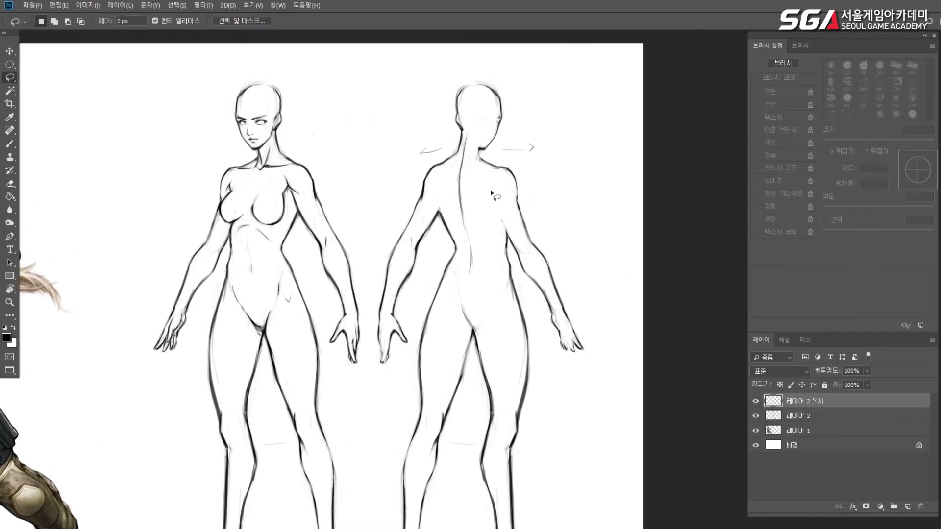
pyautogui.moveTo(513, 159)
pyautogui.mouseDown()
pyautogui.moveTo(536, 181)
pyautogui.moveTo(590, 331)
pyautogui.moveTo(580, 370)
pyautogui.moveTo(547, 347)
pyautogui.moveTo(511, 252)
pyautogui.mouseUp()
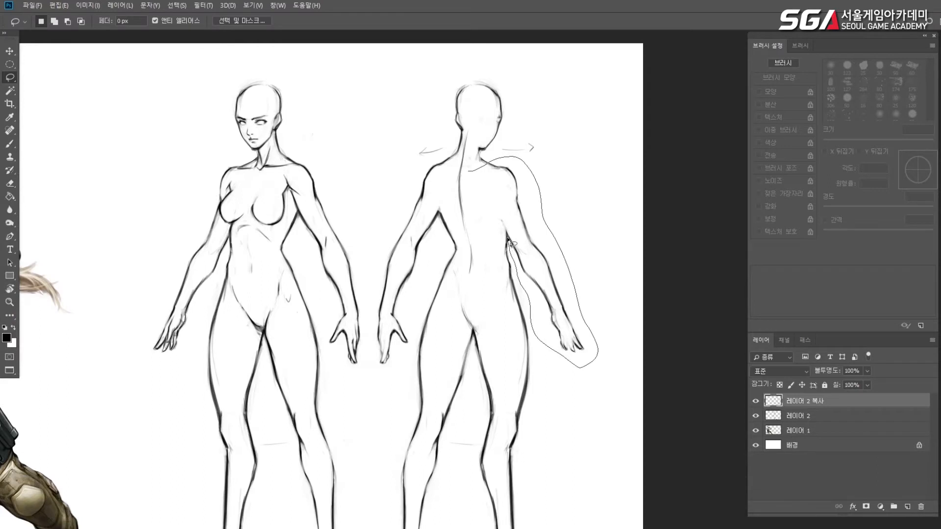
pyautogui.moveTo(493, 214); pyautogui.dragTo(469, 172)
pyautogui.hotkey('ctrl', 't')
pyautogui.moveTo(594, 363); pyautogui.dragTo(605, 376)
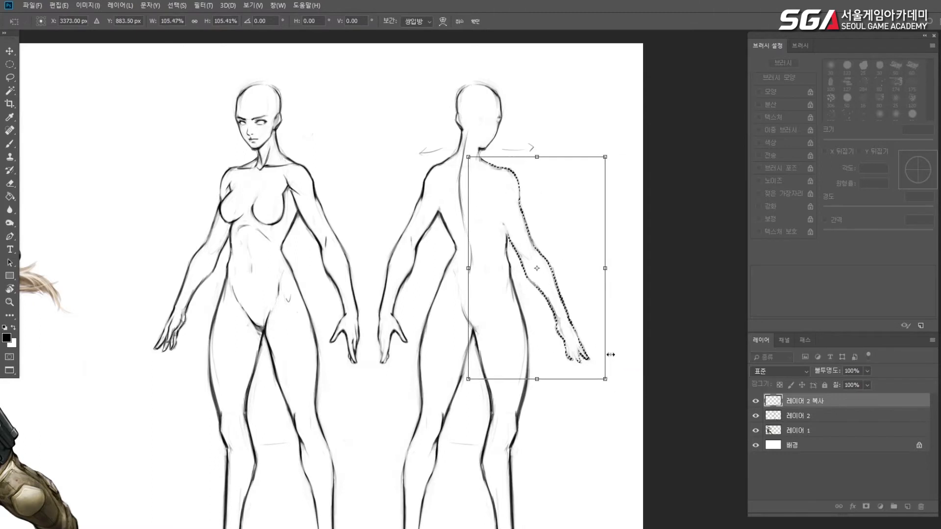
pyautogui.press('Return')
# Step: Nudge the enlarged arm slightly left and up to rejoin the shoulder, and clear the selection
pyautogui.press('v')
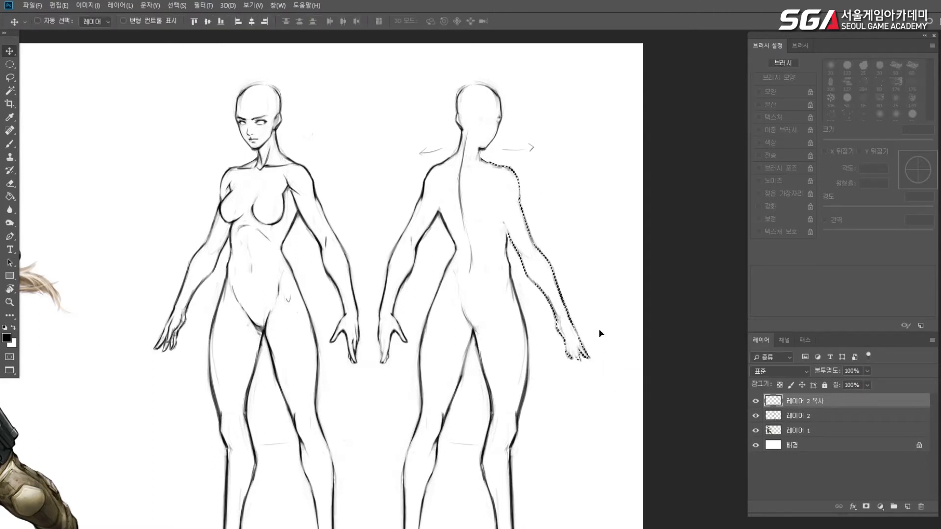
pyautogui.press('Left')
pyautogui.press('Left')
pyautogui.press('Left')
pyautogui.press('Left')
pyautogui.press('Up')
pyautogui.press('Up')
pyautogui.press('Up')
pyautogui.press('Left')
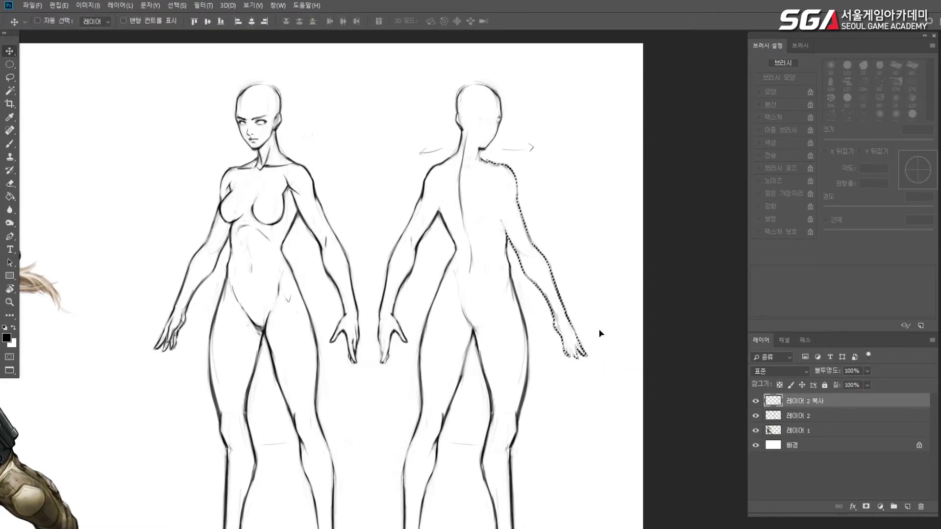
pyautogui.press('ctrl')
pyautogui.hotkey('ctrl', 'd')
# Step: Erase the overlapping lines at the back view's right shoulder and waist with the 70 px eraser
pyautogui.press('e')
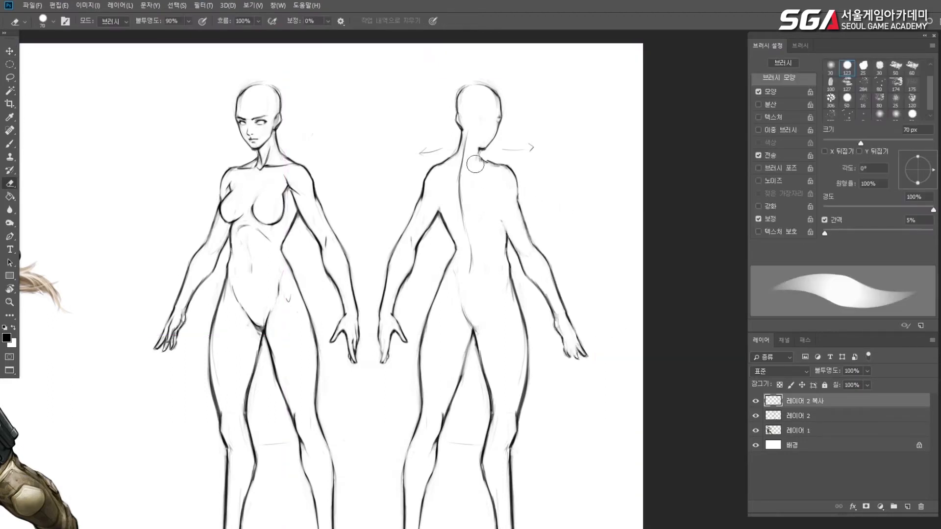
pyautogui.moveTo(483, 167); pyautogui.dragTo(490, 171)
pyautogui.moveTo(498, 252); pyautogui.dragTo(519, 247)
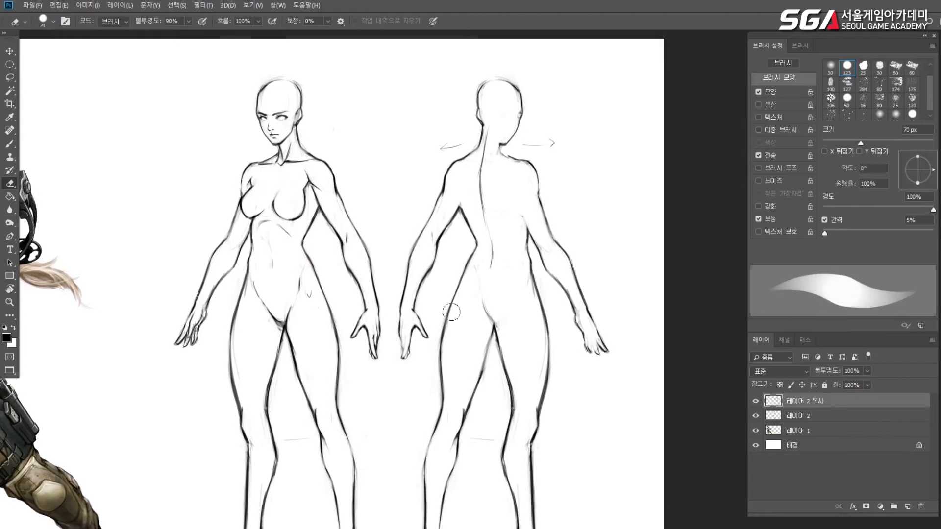
# Step: Select the back view's left arm, shrink it proportionally to about 95%, and clean up the line at the armpit
pyautogui.press('l')
pyautogui.moveTo(390, 310)
pyautogui.mouseDown()
pyautogui.moveTo(395, 368)
pyautogui.moveTo(419, 367)
pyautogui.moveTo(441, 266)
pyautogui.mouseUp()
pyautogui.moveTo(454, 155)
pyautogui.mouseDown()
pyautogui.moveTo(395, 235)
pyautogui.moveTo(391, 304)
pyautogui.mouseUp()
pyautogui.moveTo(440, 172); pyautogui.dragTo(462, 187)
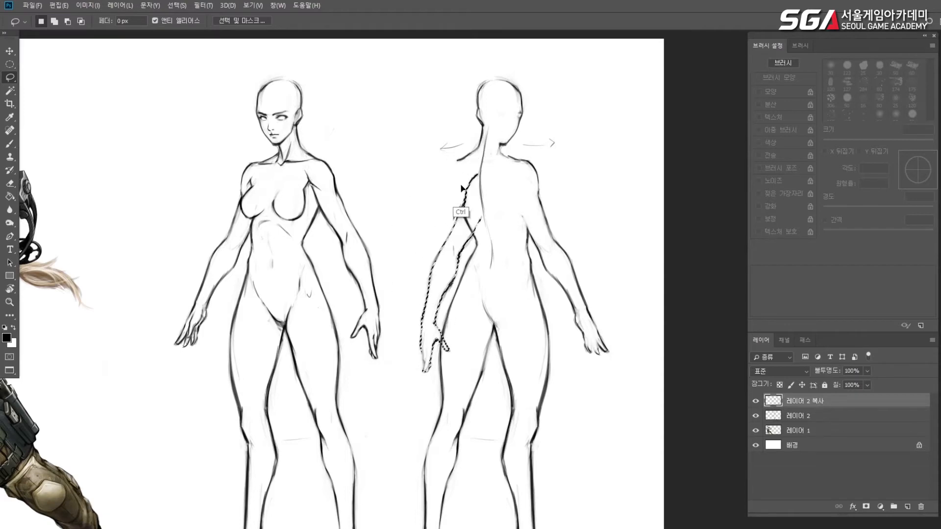
pyautogui.hotkey('ctrl', 'z')
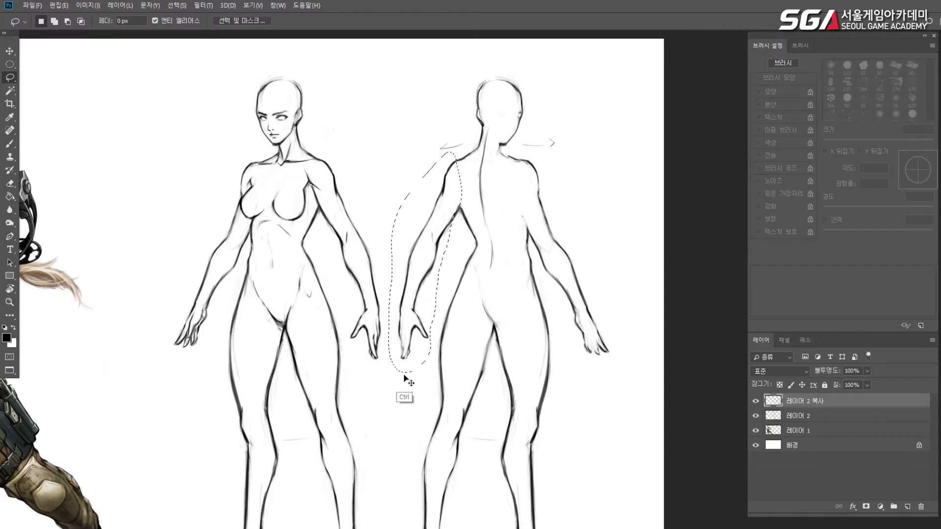
pyautogui.hotkey('ctrl', 't')
pyautogui.moveTo(389, 372); pyautogui.dragTo(390, 365)
pyautogui.press('shift')
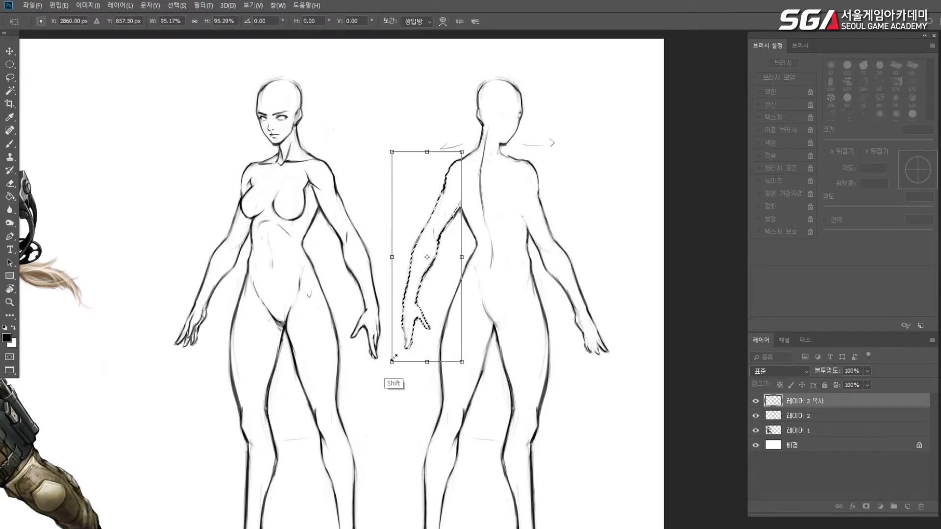
pyautogui.press('Return')
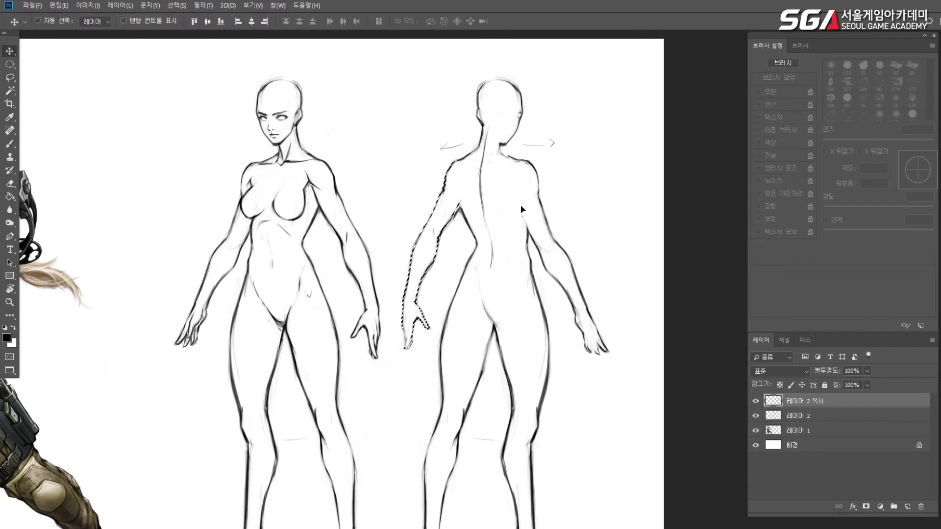
pyautogui.hotkey('ctrl', 'd')
pyautogui.press('e')
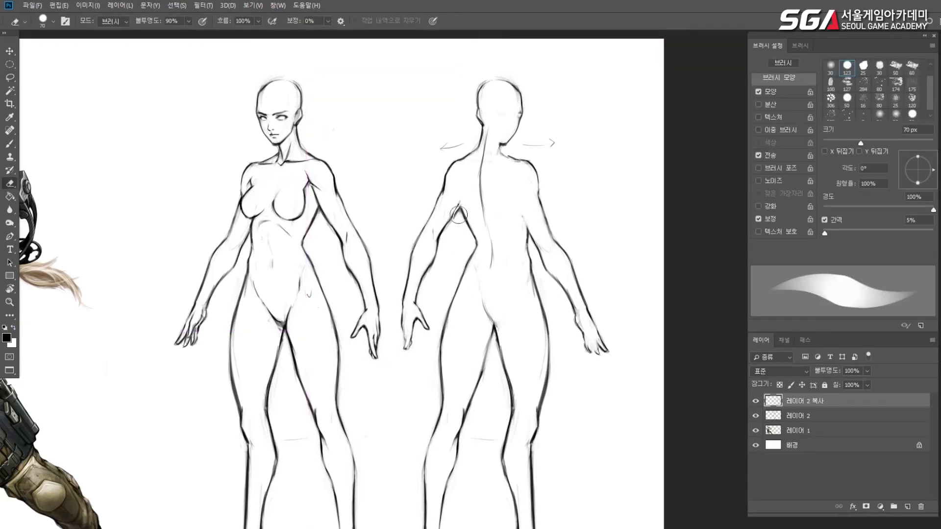
# Step: Add a new layer and draw horizontal guide lines across the front figure's shoulders and fingertips with the 6 px brush
pyautogui.press('b')
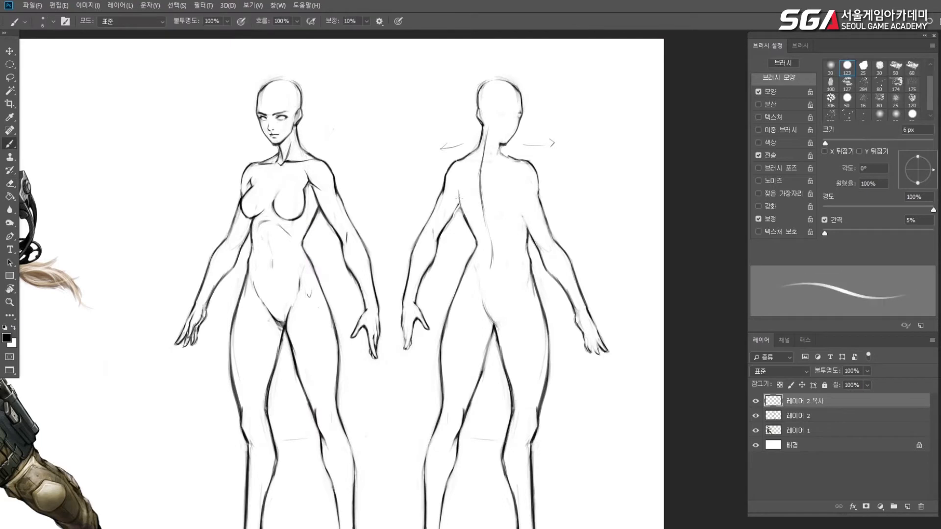
pyautogui.hotkey('ctrl', 'shift', 'n')
pyautogui.press('Return')
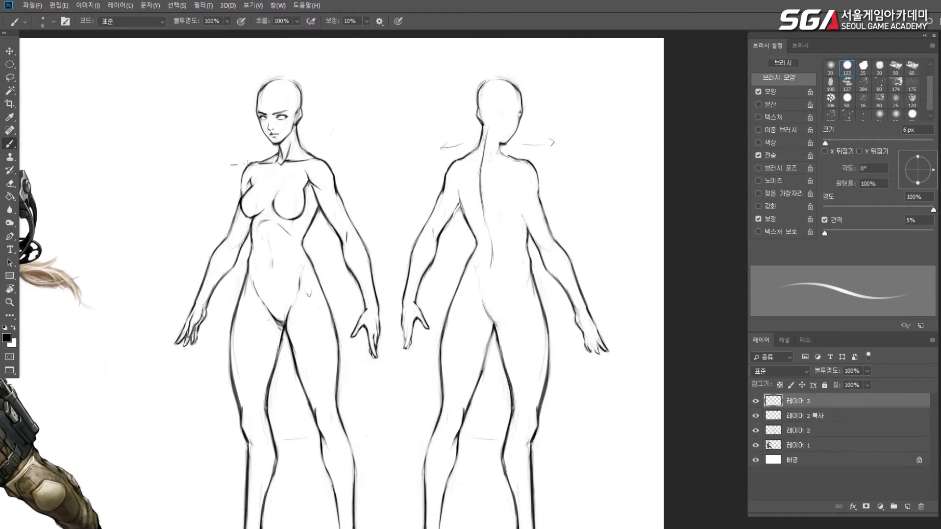
pyautogui.moveTo(282, 161); pyautogui.dragTo(356, 152)
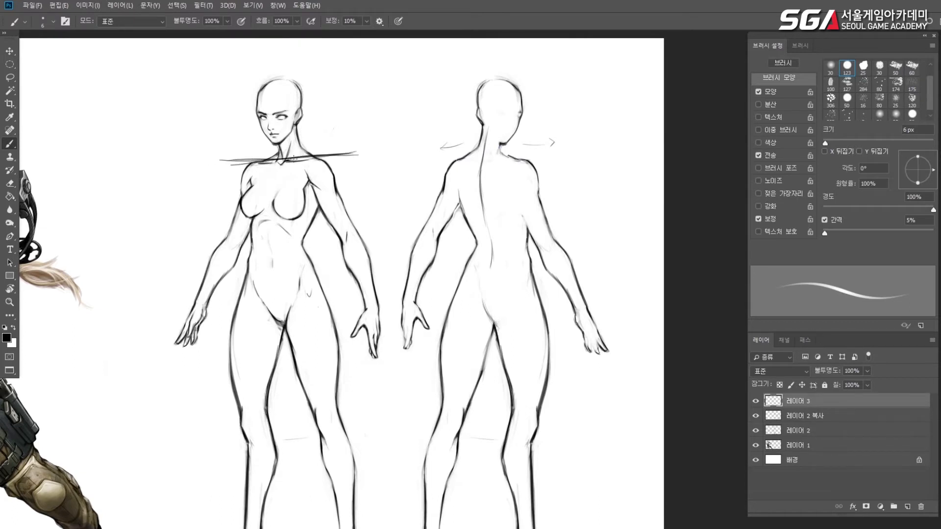
pyautogui.moveTo(293, 157); pyautogui.dragTo(347, 152)
pyautogui.moveTo(175, 345)
pyautogui.mouseDown()
pyautogui.moveTo(403, 343)
pyautogui.moveTo(160, 346)
pyautogui.moveTo(415, 339)
pyautogui.mouseUp()
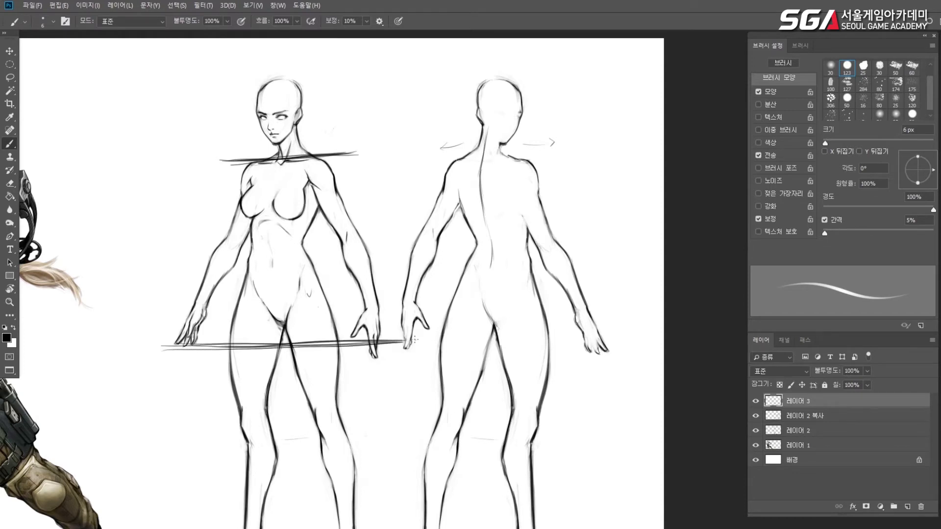
# Step: Move the guide lines over the back view to compare the arm lengths, and delete the guide layer
pyautogui.press('v')
pyautogui.moveTo(280, 349)
pyautogui.mouseDown()
pyautogui.moveTo(407, 279)
pyautogui.moveTo(493, 346)
pyautogui.mouseUp()
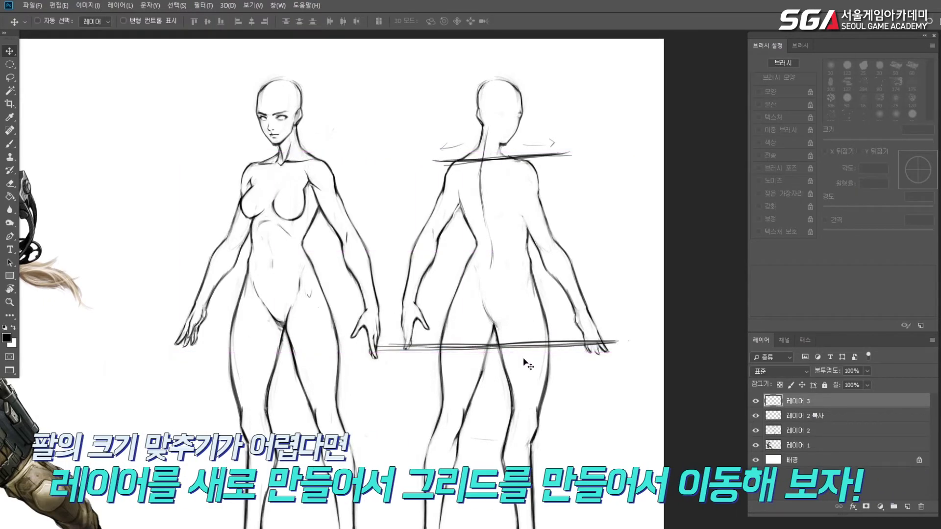
pyautogui.moveTo(858, 405); pyautogui.dragTo(921, 507)
# Step: Draw straight horizontal guides from the front figure's left-side fingertips and shoulder to the back view, and undo both
pyautogui.press('b')
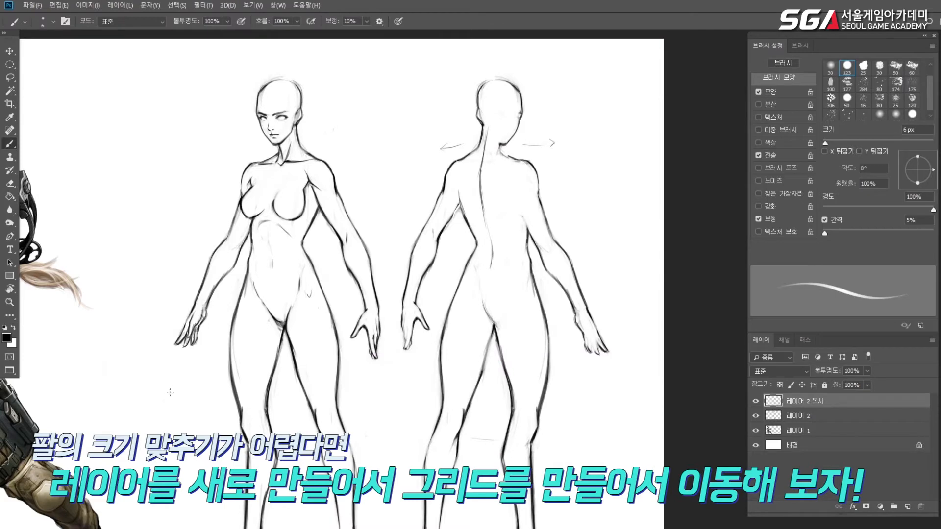
pyautogui.moveTo(182, 347); pyautogui.dragTo(407, 347)
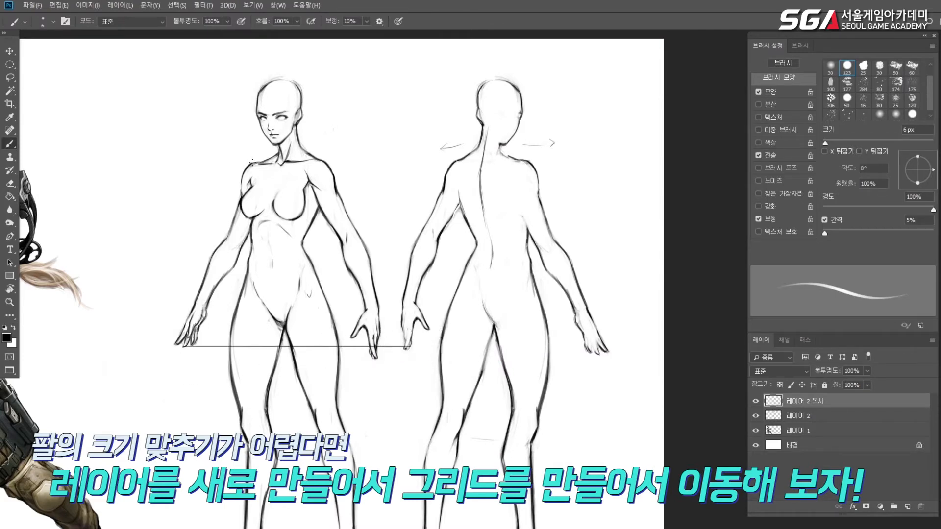
pyautogui.moveTo(252, 162); pyautogui.dragTo(476, 162)
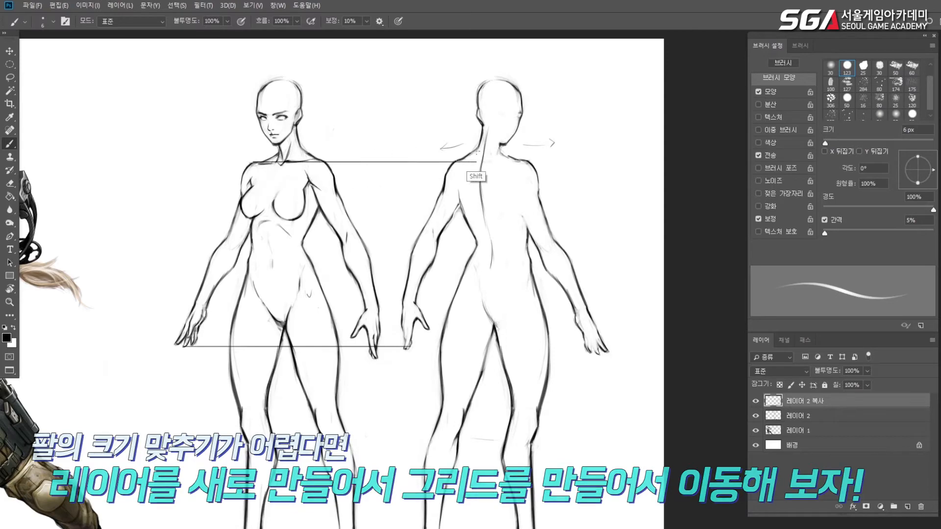
pyautogui.hotkey('ctrl', 'z')
pyautogui.hotkey('ctrl', 'z')
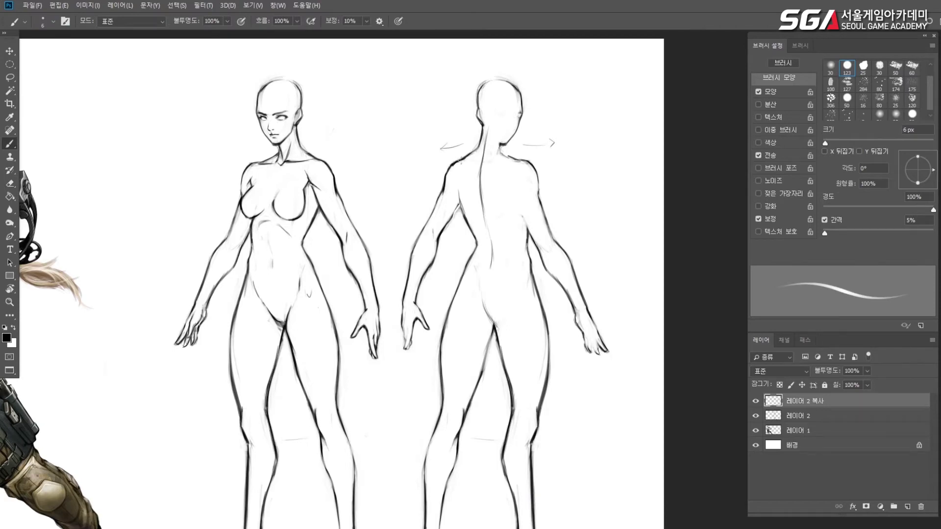
# Step: Check the right shoulder and hand heights of both figures with temporary horizontal lines, undoing each one
pyautogui.moveTo(353, 196); pyautogui.dragTo(351, 197)
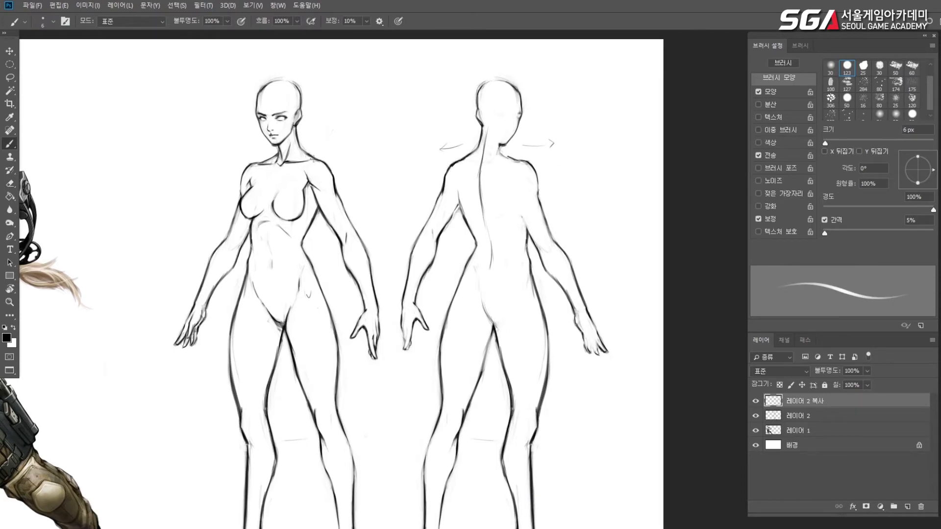
pyautogui.moveTo(313, 159); pyautogui.dragTo(532, 159)
pyautogui.hotkey('ctrl', 'z')
pyautogui.moveTo(372, 361); pyautogui.dragTo(609, 360)
pyautogui.hotkey('ctrl', 'z')
pyautogui.moveTo(374, 359); pyautogui.dragTo(660, 347)
pyautogui.hotkey('ctrl', 'z')
# Step: Select the back view's right arm below the shoulder, enlarge it slightly, and clear the selection
pyautogui.press('l')
pyautogui.moveTo(595, 365)
pyautogui.mouseDown()
pyautogui.moveTo(551, 307)
pyautogui.moveTo(512, 179)
pyautogui.moveTo(591, 240)
pyautogui.moveTo(620, 366)
pyautogui.mouseUp()
pyautogui.hotkey('ctrl', 't')
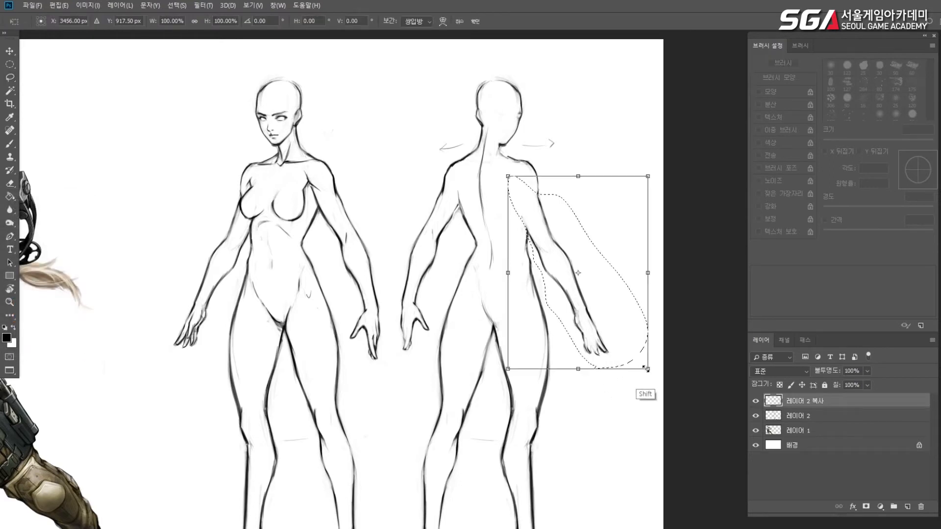
pyautogui.moveTo(647, 369); pyautogui.dragTo(653, 374)
pyautogui.press('Return')
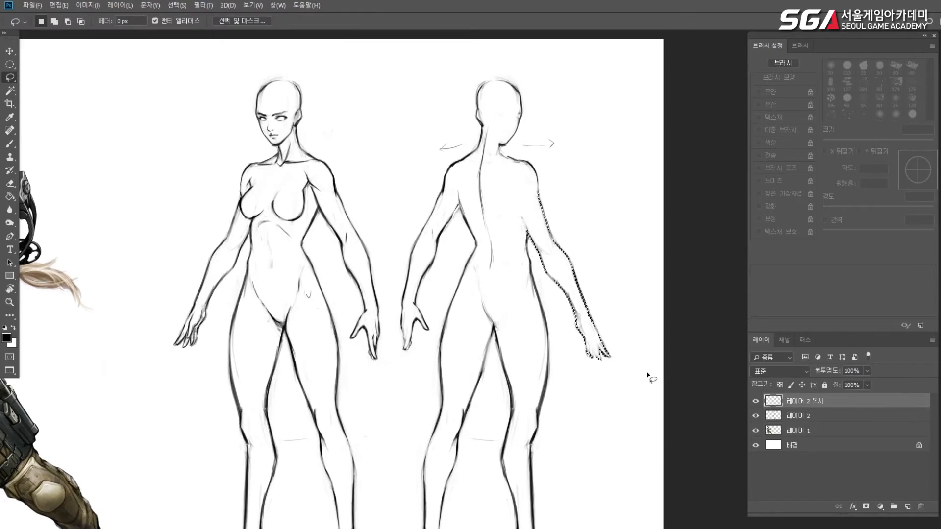
pyautogui.hotkey('ctrl', 'd')
# Step: Draw the shoulder-blade lines on the back view with the 6 px brush and erase the excess strokes
pyautogui.press('b')
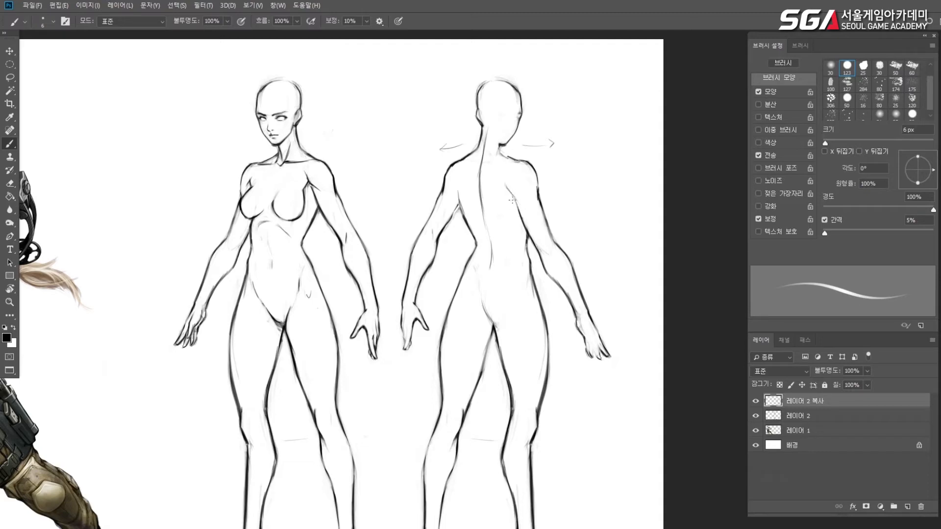
pyautogui.press('e')
pyautogui.moveTo(509, 199); pyautogui.dragTo(510, 217)
pyautogui.press('b')
pyautogui.press('e')
pyautogui.moveTo(528, 308); pyautogui.dragTo(528, 299)
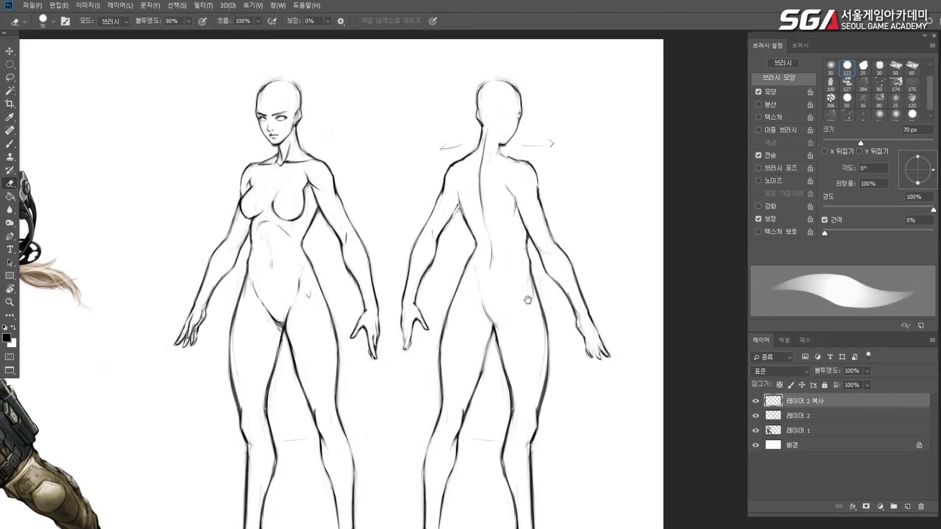
# Step: Draw the buttock crease and lower-back lines on the back view, thinning and redrawing the crease as a smooth curve
pyautogui.press('b')
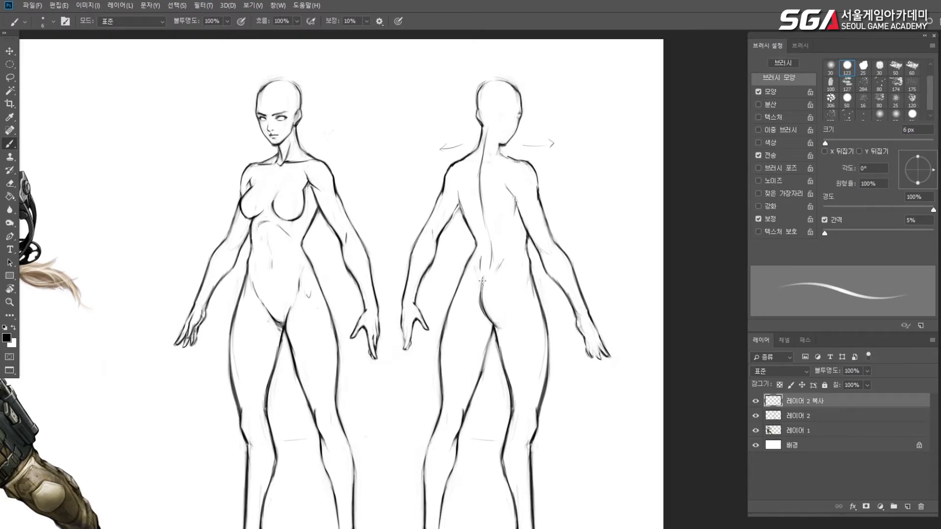
pyautogui.press('e')
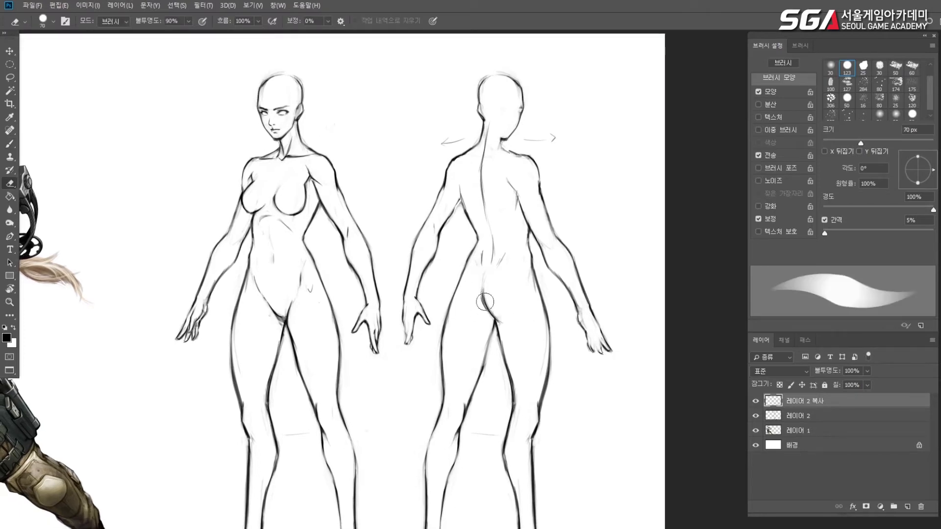
pyautogui.press('b')
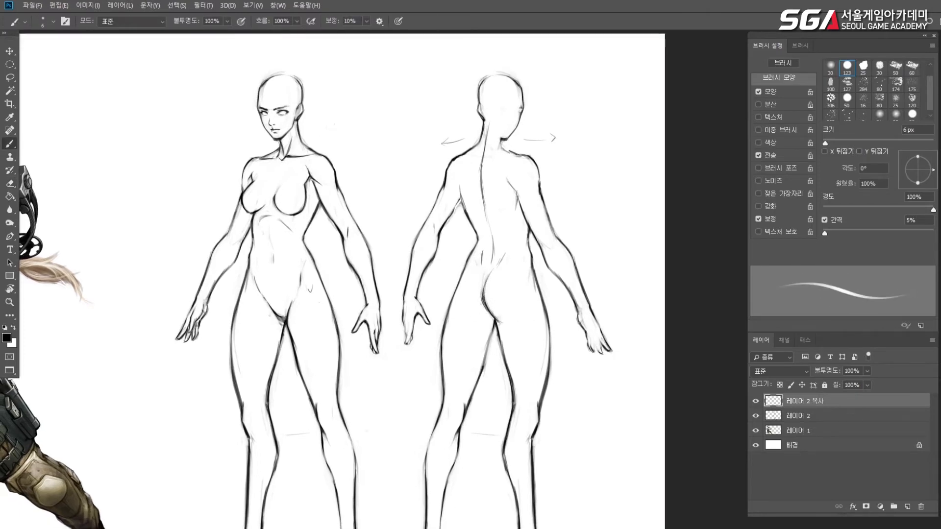
# Step: Erase the excess lines around the back view's buttocks and legs and the small mark on the front figure's hip
pyautogui.press('e')
pyautogui.moveTo(509, 333); pyautogui.dragTo(500, 311)
pyautogui.moveTo(538, 365); pyautogui.dragTo(523, 256)
pyautogui.moveTo(486, 372); pyautogui.dragTo(503, 418)
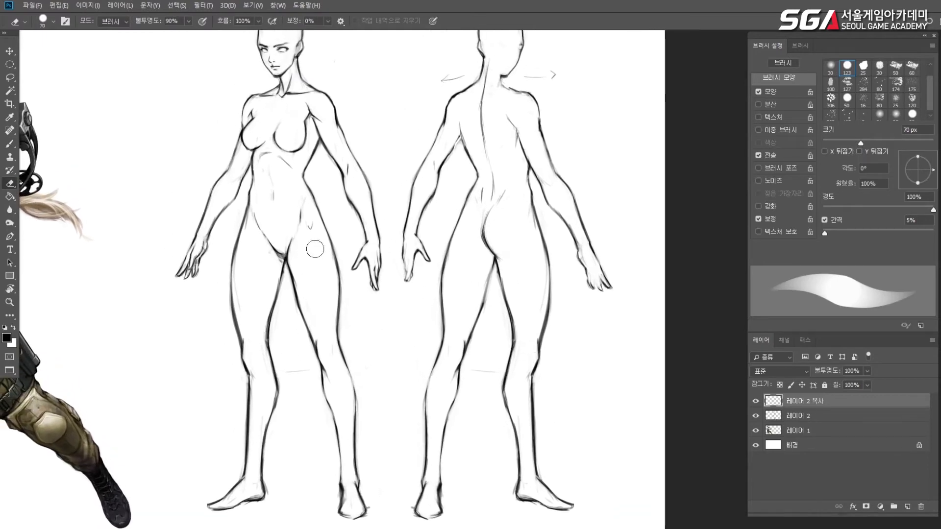
# Step: Draw straight horizontal ground lines through the feet of both figures with the 6 px brush
pyautogui.press('b')
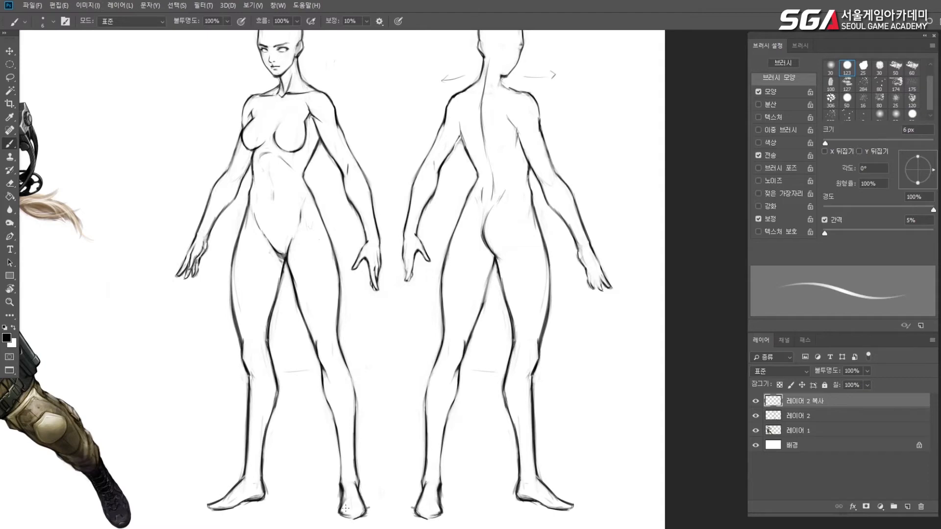
pyautogui.moveTo(352, 507); pyautogui.dragTo(546, 501)
pyautogui.moveTo(262, 508); pyautogui.dragTo(637, 509)
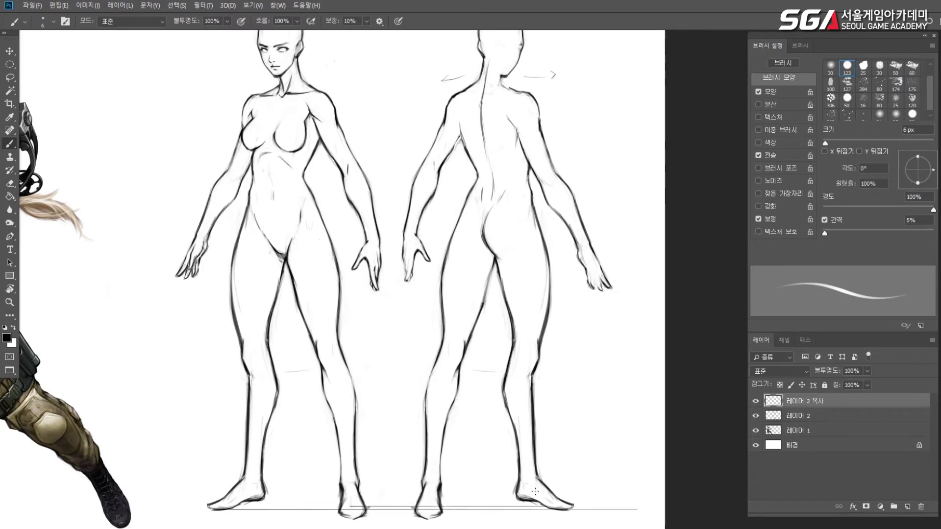
# Step: Erase the heavy overlapping ground line between and beside the two figures' feet with the 70 px eraser
pyautogui.moveTo(564, 500)
pyautogui.mouseDown()
pyautogui.moveTo(528, 422)
pyautogui.moveTo(537, 423)
pyautogui.moveTo(540, 438)
pyautogui.mouseUp()
pyautogui.press('e')
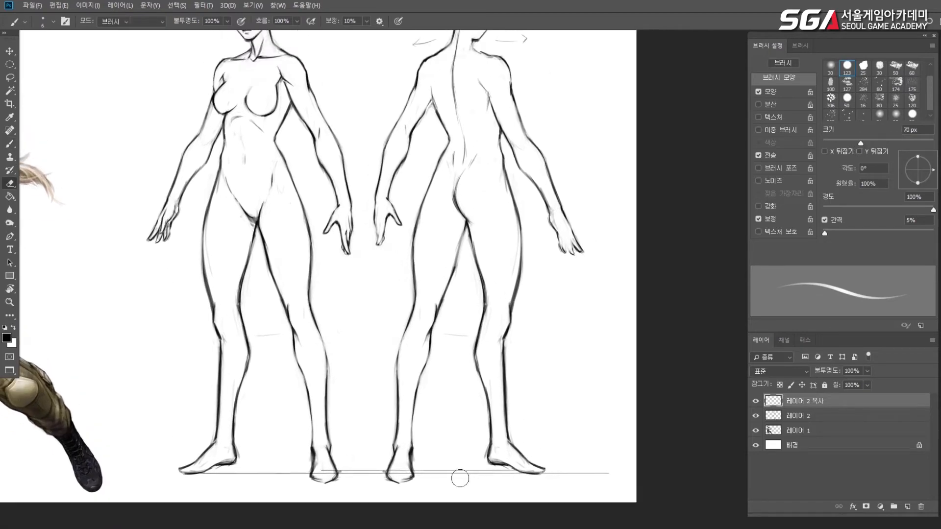
pyautogui.moveTo(420, 476); pyautogui.dragTo(505, 471)
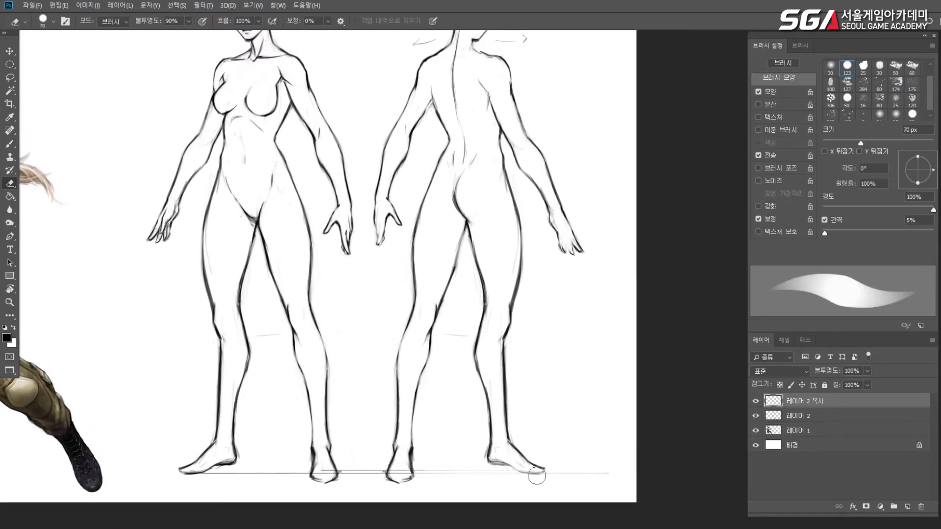
pyautogui.moveTo(374, 473)
pyautogui.mouseDown()
pyautogui.moveTo(207, 475)
pyautogui.moveTo(333, 475)
pyautogui.mouseUp()
pyautogui.moveTo(526, 464); pyautogui.dragTo(526, 463)
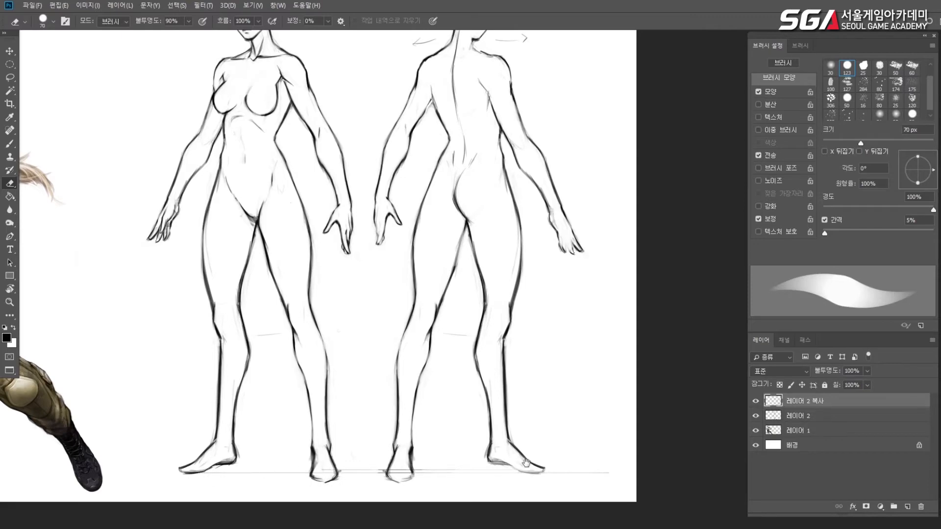
# Step: Lasso the back view's right leg from the buttock crease down and enlarge it proportionally with Free Transform, shifting it slightly outward
pyautogui.press('l')
pyautogui.moveTo(448, 326); pyautogui.dragTo(455, 266)
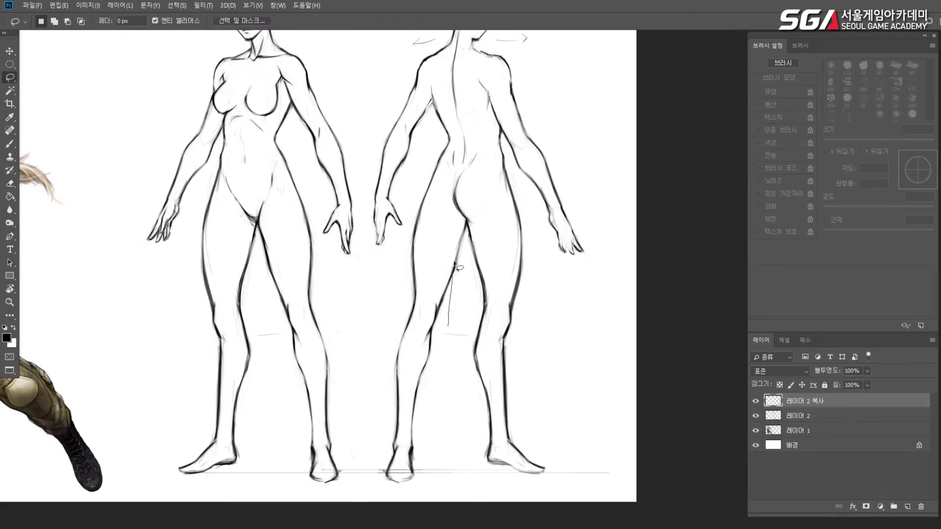
pyautogui.moveTo(468, 228)
pyautogui.mouseDown()
pyautogui.moveTo(492, 192)
pyautogui.moveTo(527, 210)
pyautogui.moveTo(579, 422)
pyautogui.moveTo(449, 431)
pyautogui.moveTo(448, 338)
pyautogui.mouseUp()
pyautogui.moveTo(465, 228)
pyautogui.mouseDown()
pyautogui.moveTo(469, 211)
pyautogui.moveTo(443, 253)
pyautogui.moveTo(465, 225)
pyautogui.moveTo(484, 257)
pyautogui.mouseUp()
pyautogui.press('shift')
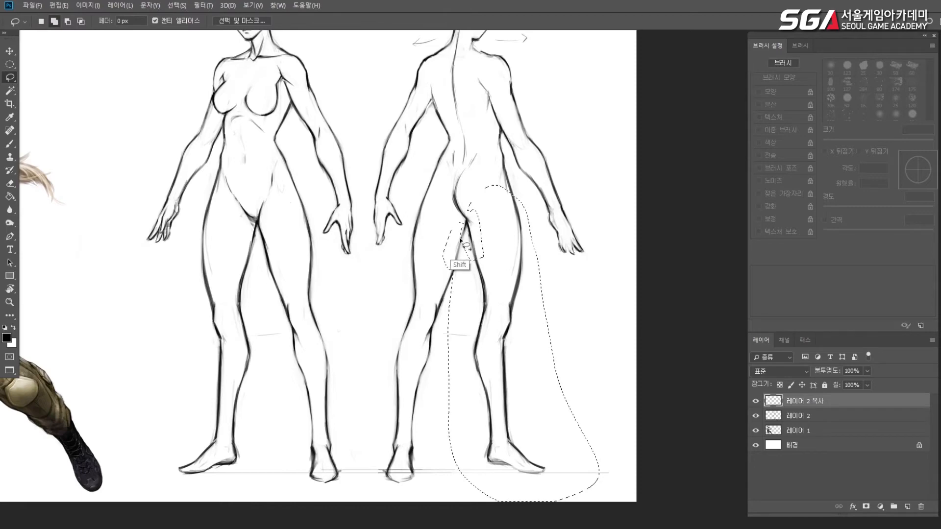
pyautogui.press('alt')
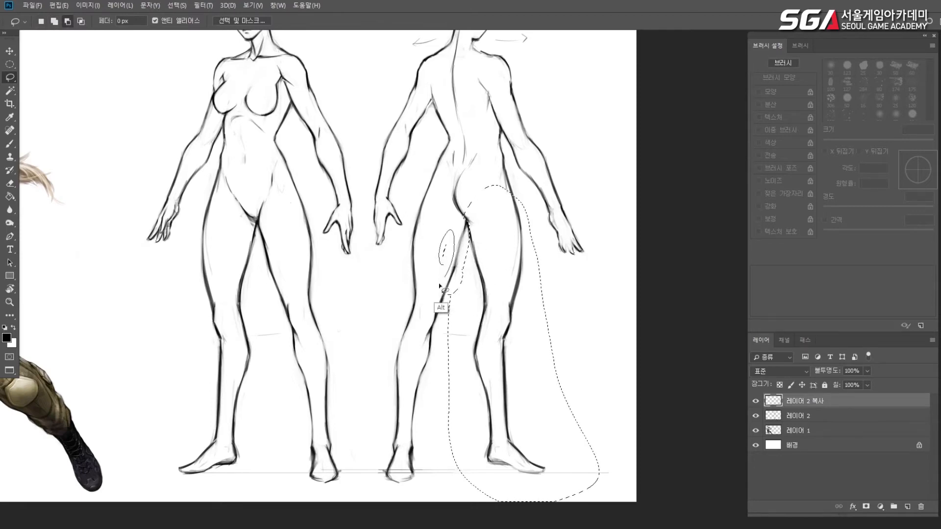
pyautogui.hotkey('ctrl', 't')
pyautogui.moveTo(557, 518); pyautogui.dragTo(562, 451)
pyautogui.press('shift')
pyautogui.moveTo(437, 449); pyautogui.dragTo(430, 463)
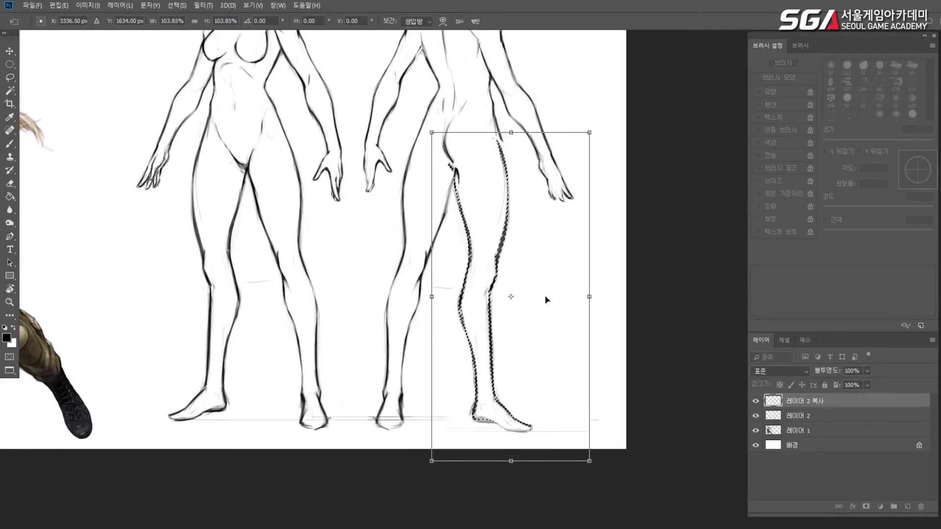
pyautogui.press('Right')
pyautogui.press('Right')
pyautogui.press('Right')
pyautogui.press('Right')
pyautogui.press('Right')
pyautogui.press('Right')
pyautogui.press('Right')
pyautogui.press('Right')
pyautogui.press('Right')
pyautogui.press('Right')
pyautogui.press('Right')
pyautogui.press('Right')
pyautogui.press('Right')
pyautogui.press('Right')
pyautogui.press('Right')
pyautogui.press('Right')
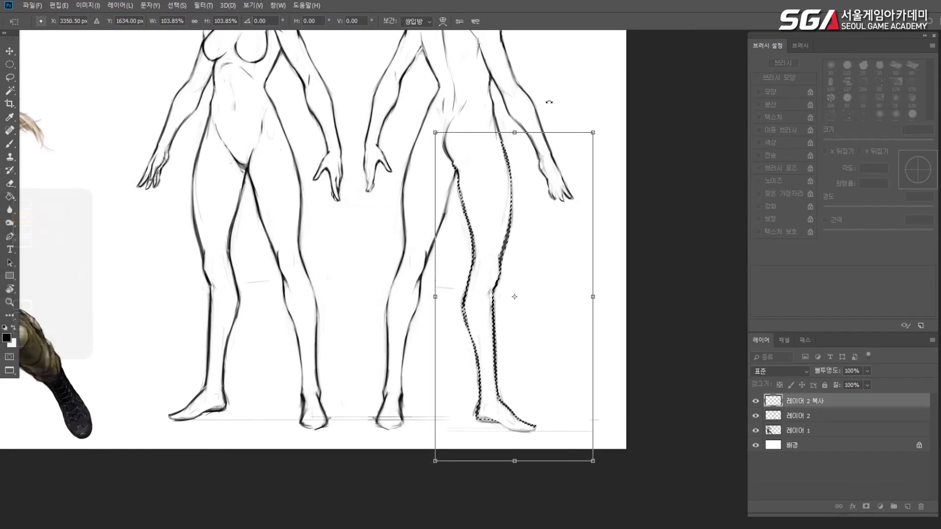
pyautogui.press('Right')
pyautogui.press('Right')
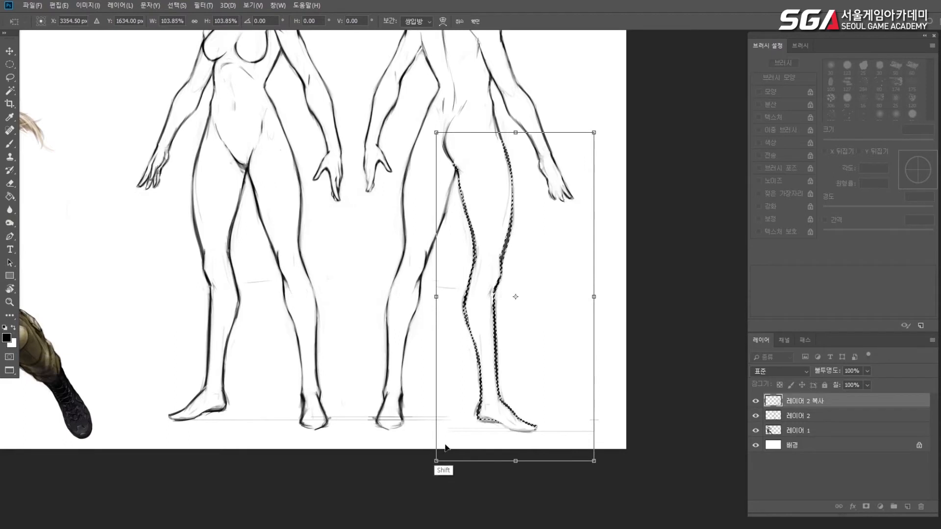
pyautogui.moveTo(433, 464); pyautogui.dragTo(430, 467)
pyautogui.press('Return')
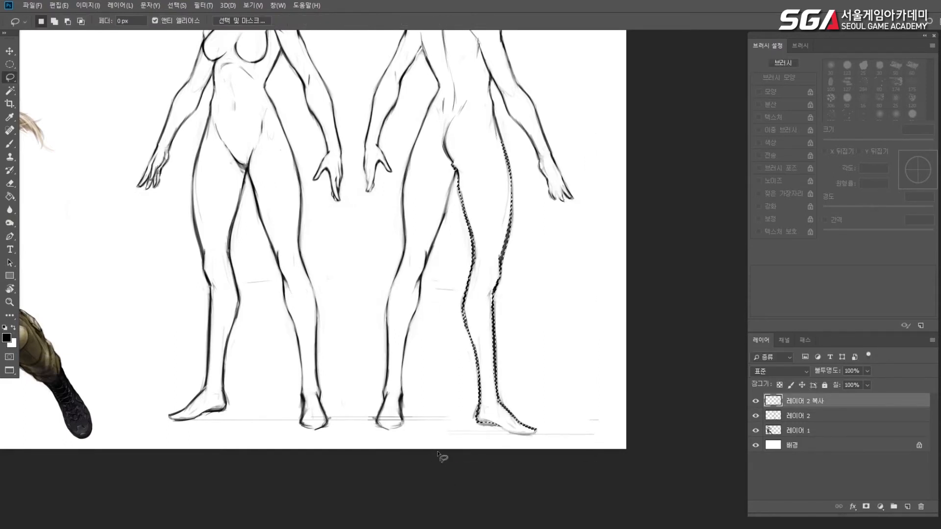
# Step: Nudge the enlarged right leg slightly outward and up to meet the hip and crotch lines, and deselect it
pyautogui.press('Right')
pyautogui.press('Right')
pyautogui.press('Right')
pyautogui.press('Right')
pyautogui.press('Up')
pyautogui.press('Up')
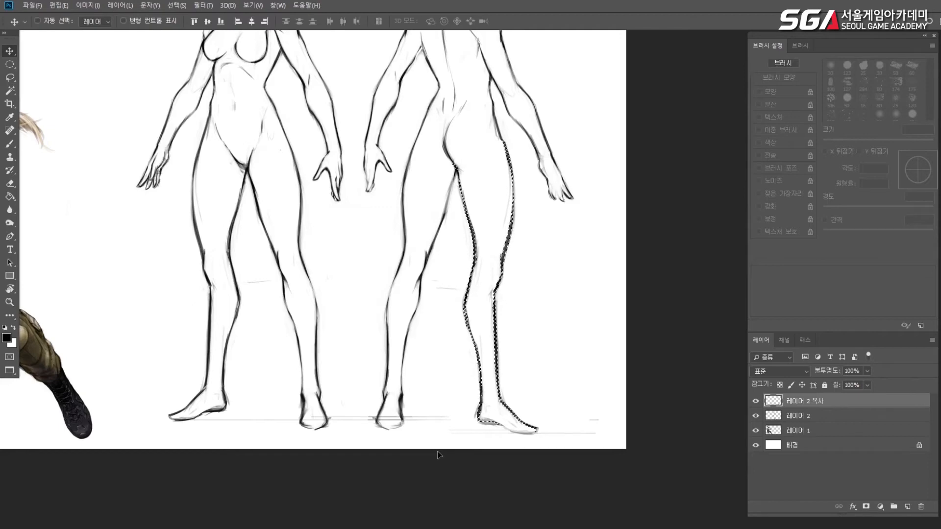
pyautogui.hotkey('ctrl', 'd')
# Step: Clean up the joins at the back view's buttock crease and right hip and redraw their lines with the 15 px brush
pyautogui.press('e')
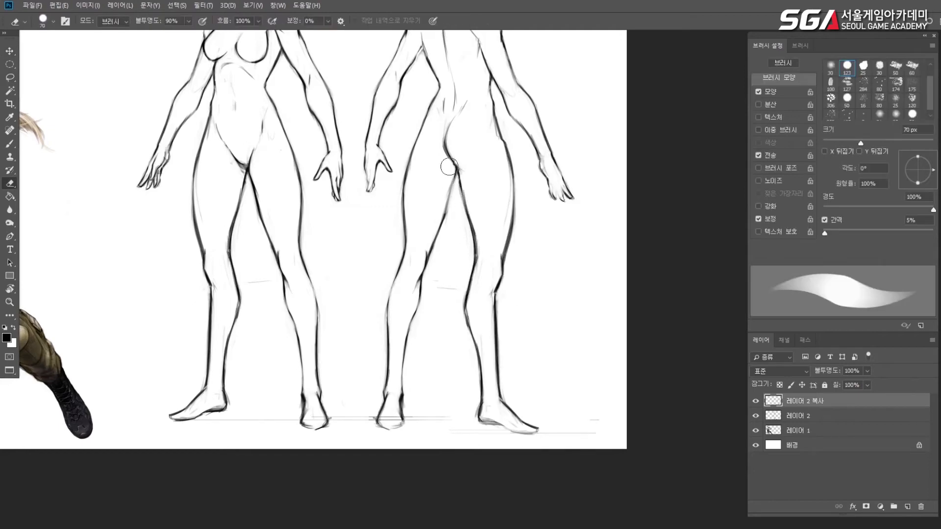
pyautogui.press('b')
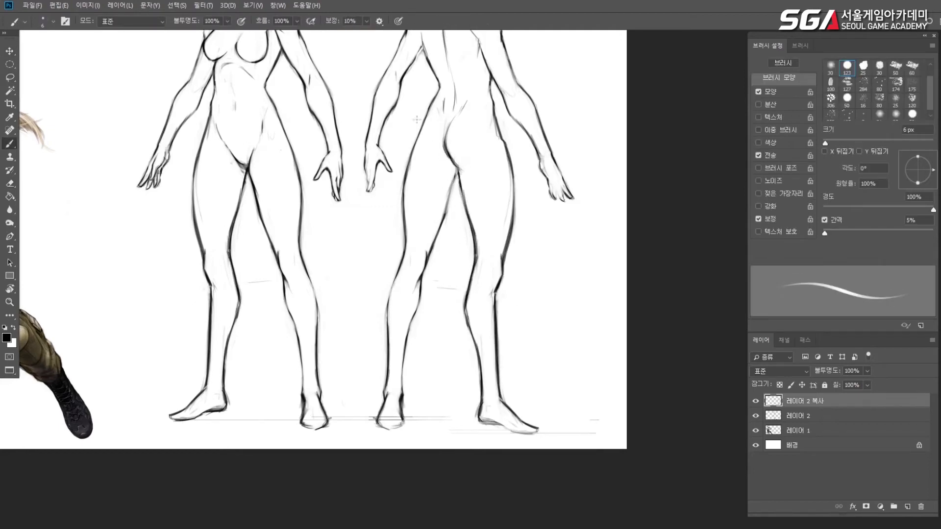
pyautogui.press(']')
pyautogui.press(']')
pyautogui.press(']')
pyautogui.press(']')
pyautogui.press(']')
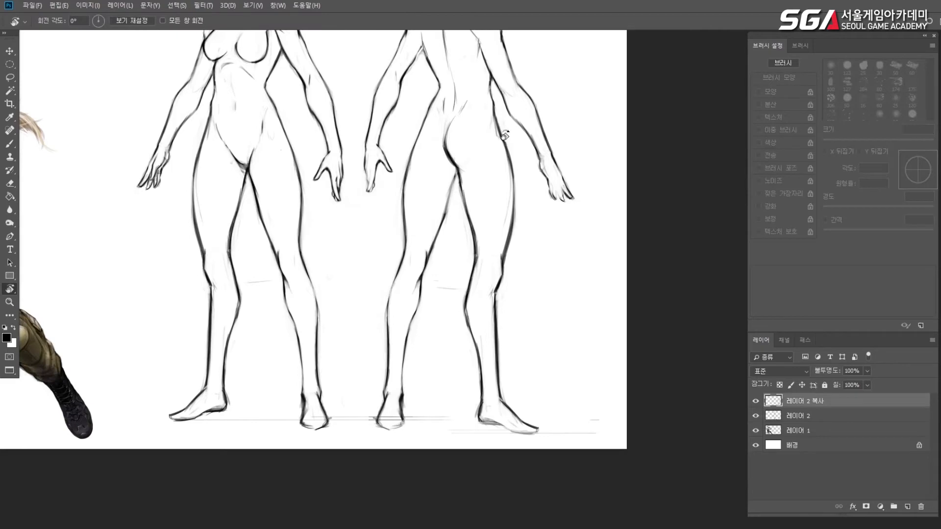
pyautogui.press('e')
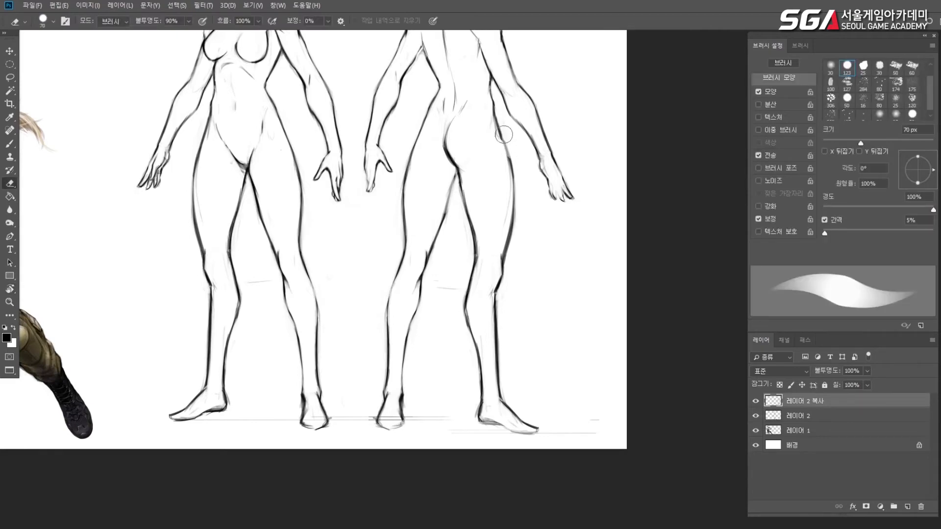
pyautogui.press('b')
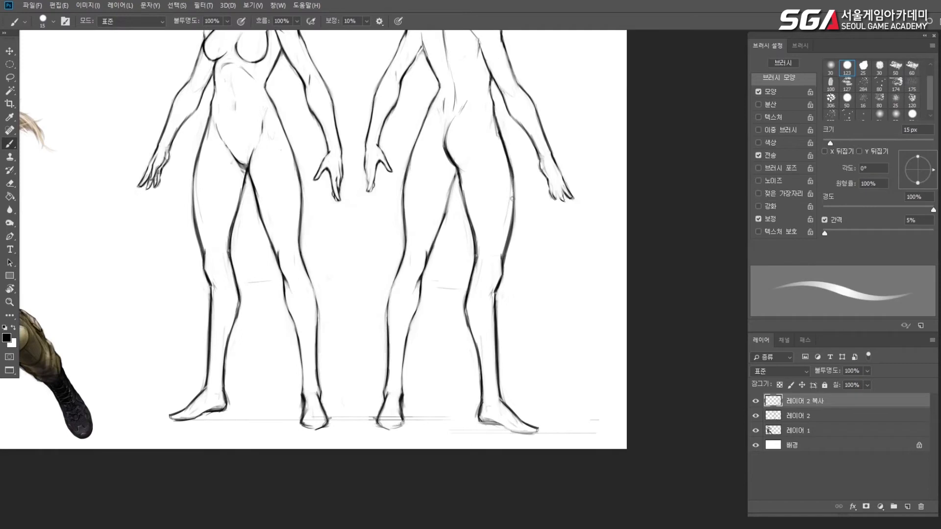
# Step: Erase the front part of the back view's right foot and redraw it flatter with the 15 px brush
pyautogui.moveTo(529, 338); pyautogui.dragTo(537, 238)
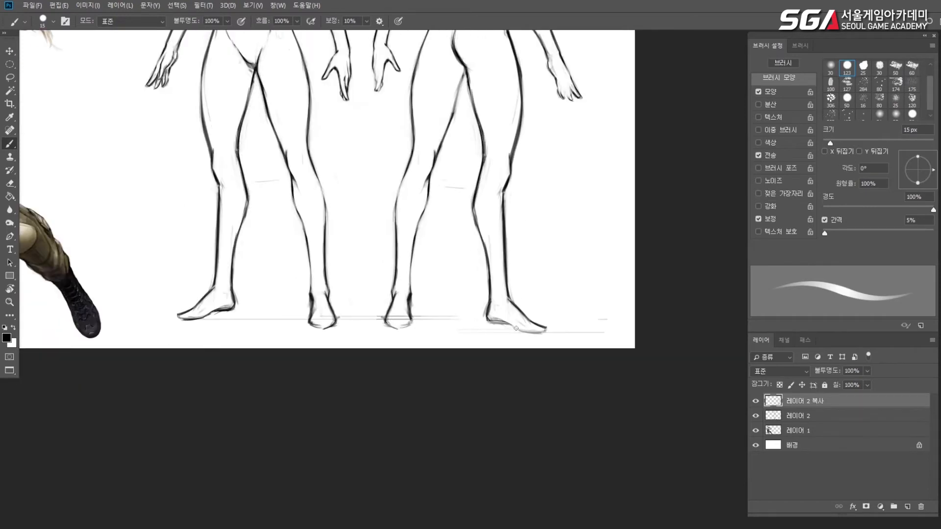
pyautogui.press('e')
pyautogui.moveTo(495, 330)
pyautogui.mouseDown()
pyautogui.moveTo(556, 326)
pyautogui.moveTo(557, 392)
pyautogui.mouseUp()
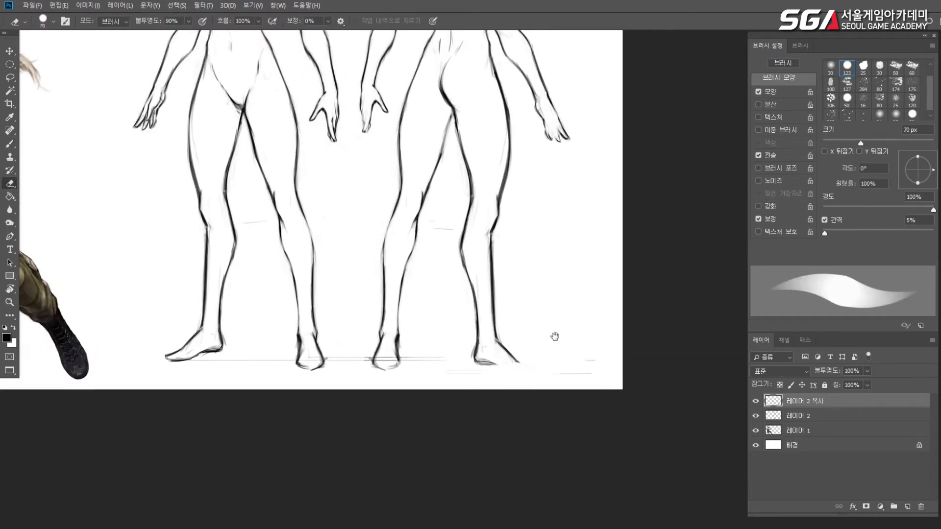
pyautogui.press('b')
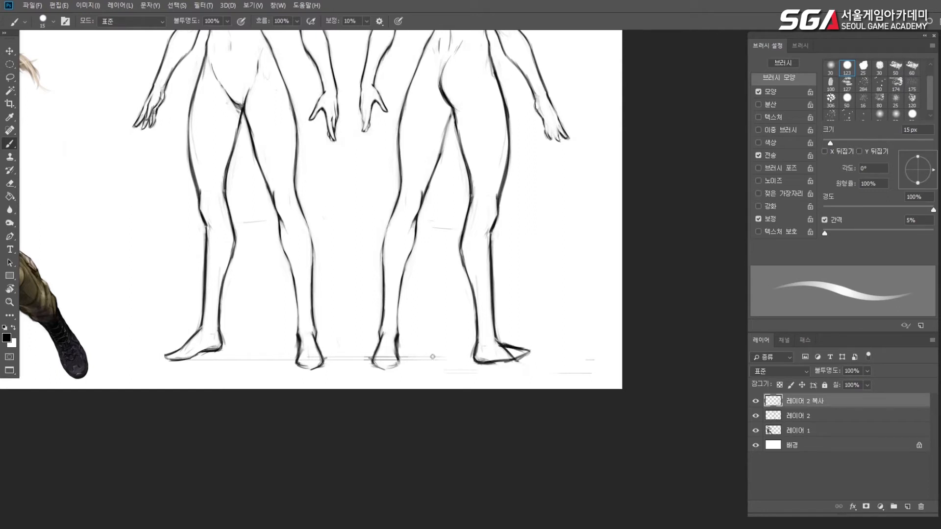
# Step: Draw slanted guide strokes under both figures' outer feet and clean up the sole and toes of the back view's right foot
pyautogui.moveTo(167, 378); pyautogui.dragTo(239, 358)
pyautogui.moveTo(496, 372); pyautogui.dragTo(563, 353)
pyautogui.press('e')
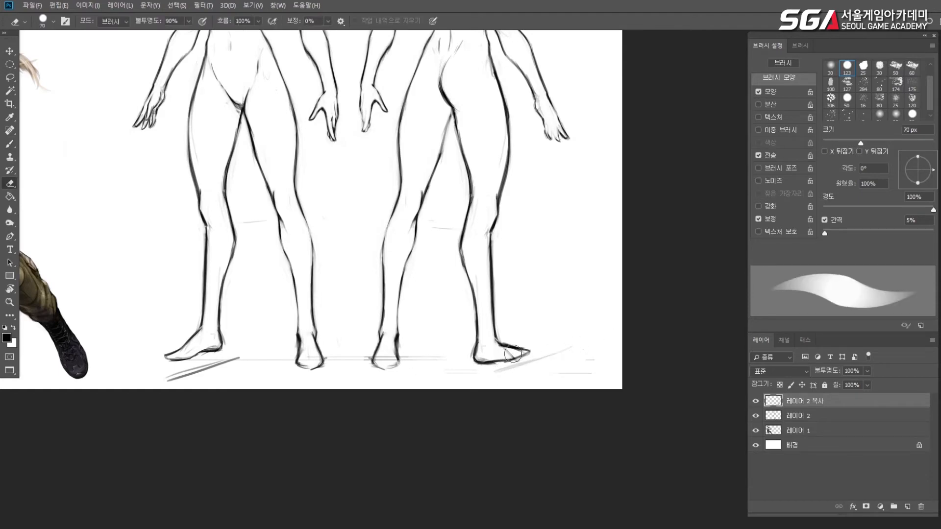
pyautogui.press('b')
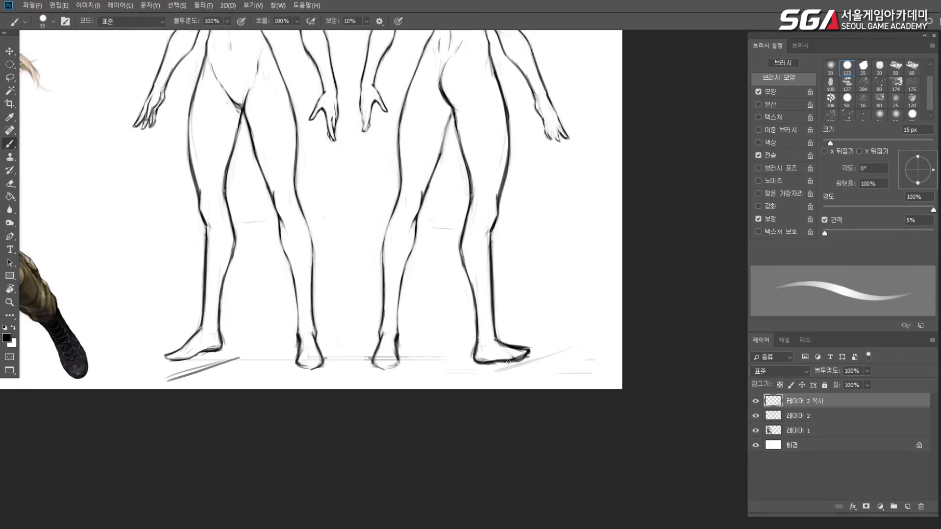
pyautogui.press('e')
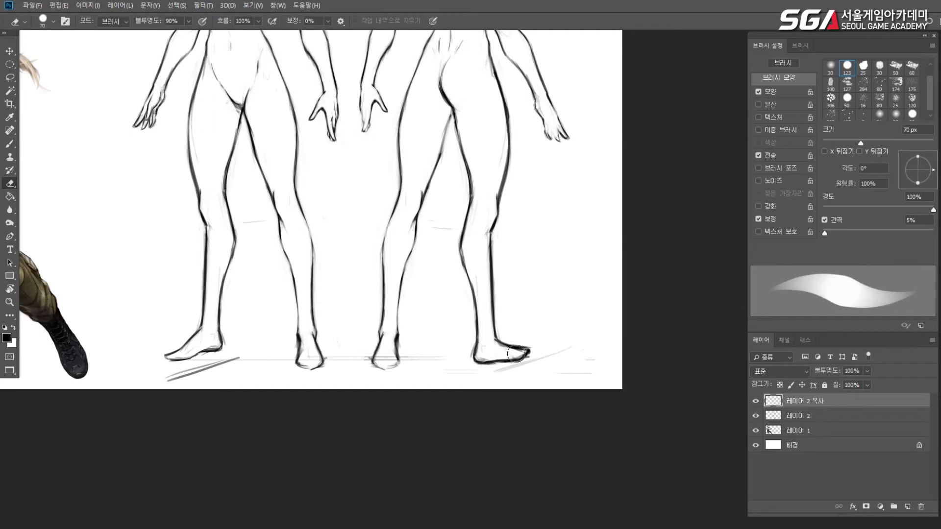
pyautogui.moveTo(483, 361)
pyautogui.mouseDown()
pyautogui.moveTo(548, 358)
pyautogui.moveTo(509, 372)
pyautogui.moveTo(586, 348)
pyautogui.mouseUp()
# Step: Erase the toes of the back view's left foot and redraw it as a short heel with the 15 px brush
pyautogui.moveTo(429, 363); pyautogui.dragTo(431, 386)
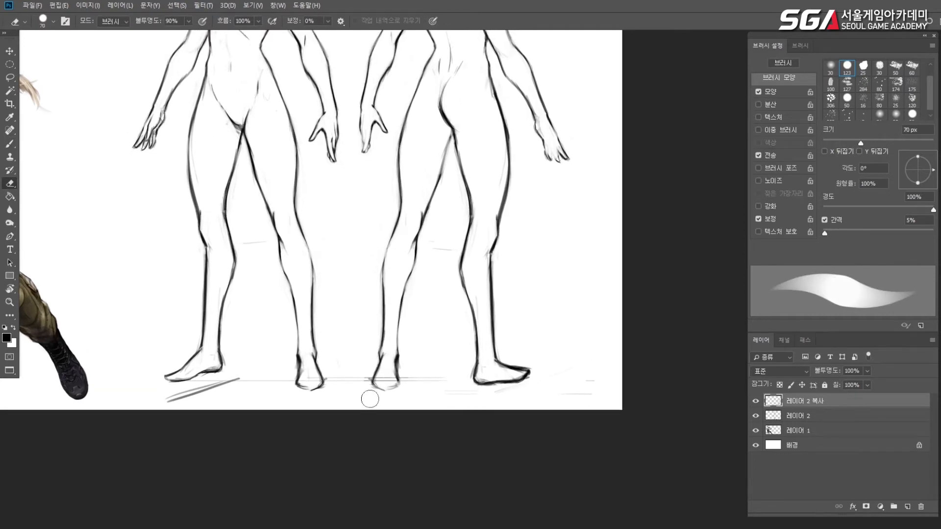
pyautogui.moveTo(398, 354); pyautogui.dragTo(394, 375)
pyautogui.press('b')
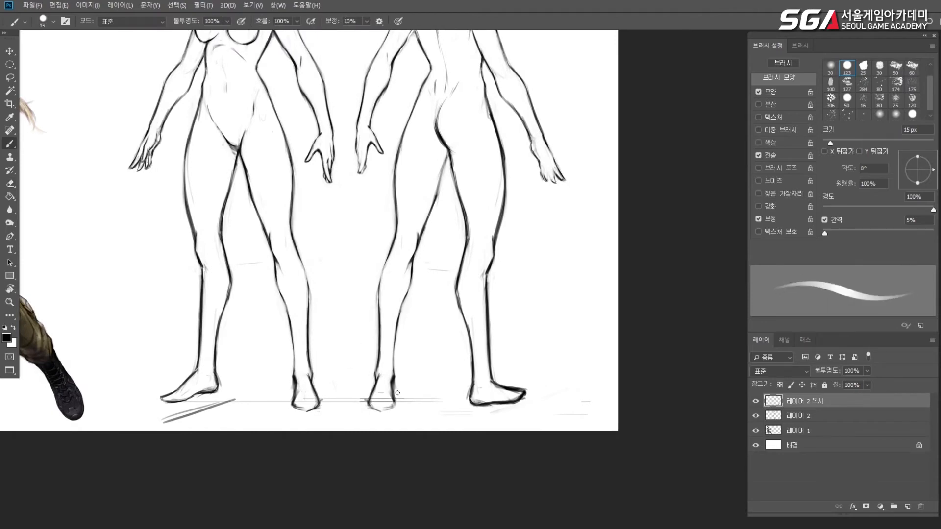
pyautogui.press('e')
pyautogui.moveTo(374, 389)
pyautogui.mouseDown()
pyautogui.moveTo(383, 411)
pyautogui.moveTo(400, 398)
pyautogui.moveTo(362, 396)
pyautogui.mouseUp()
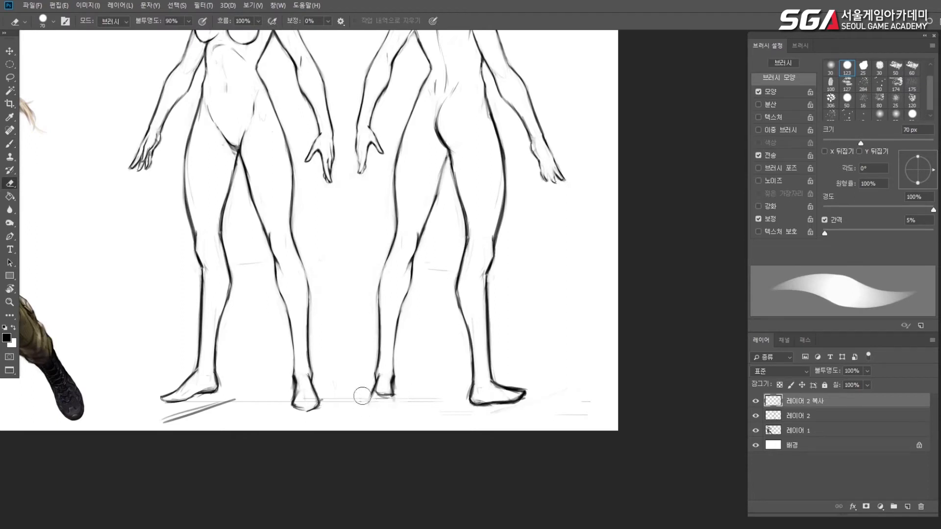
pyautogui.press('b')
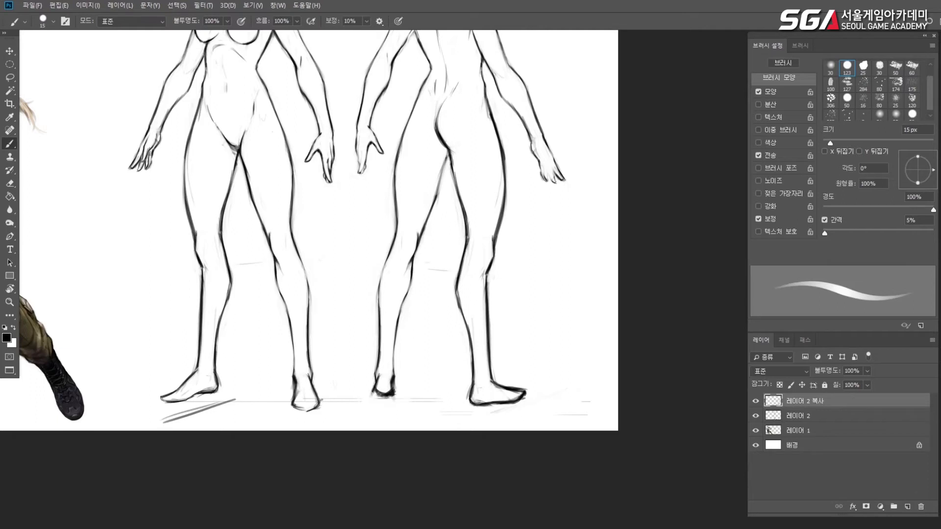
pyautogui.press('space')
pyautogui.moveTo(414, 387); pyautogui.dragTo(413, 387)
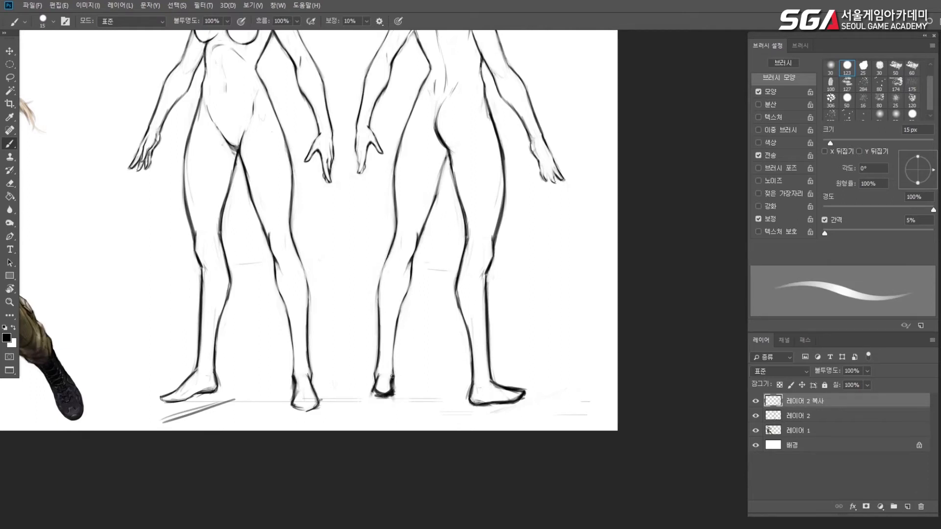
# Step: Lasso the back view's left leg without its hand and foot, shorten it slightly with Free Transform, and deselect it
pyautogui.press('l')
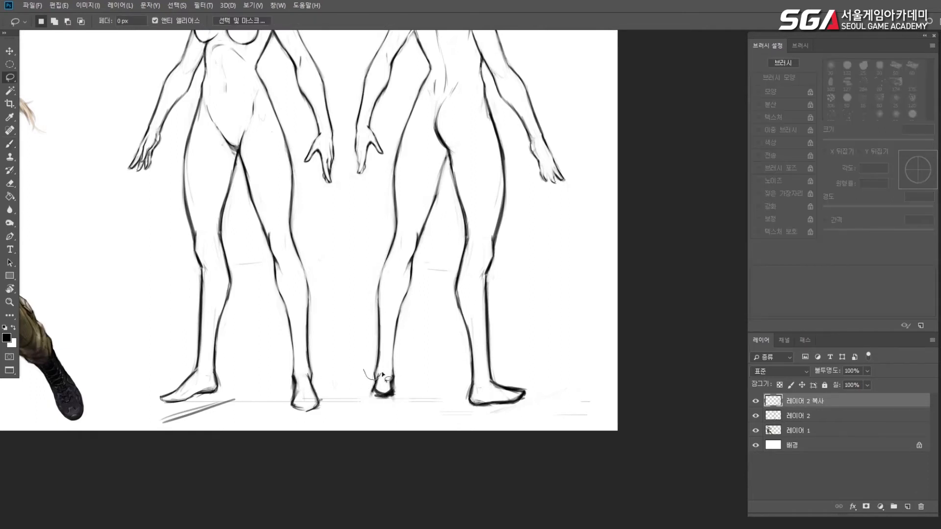
pyautogui.moveTo(395, 381)
pyautogui.mouseDown()
pyautogui.moveTo(424, 315)
pyautogui.moveTo(415, 387)
pyautogui.moveTo(442, 213)
pyautogui.moveTo(417, 195)
pyautogui.moveTo(405, 155)
pyautogui.moveTo(361, 224)
pyautogui.moveTo(364, 428)
pyautogui.mouseUp()
pyautogui.scroll(3, 424, 294)
pyautogui.press('alt')
pyautogui.moveTo(354, 237); pyautogui.dragTo(367, 248)
pyautogui.hotkey('ctrl', 't')
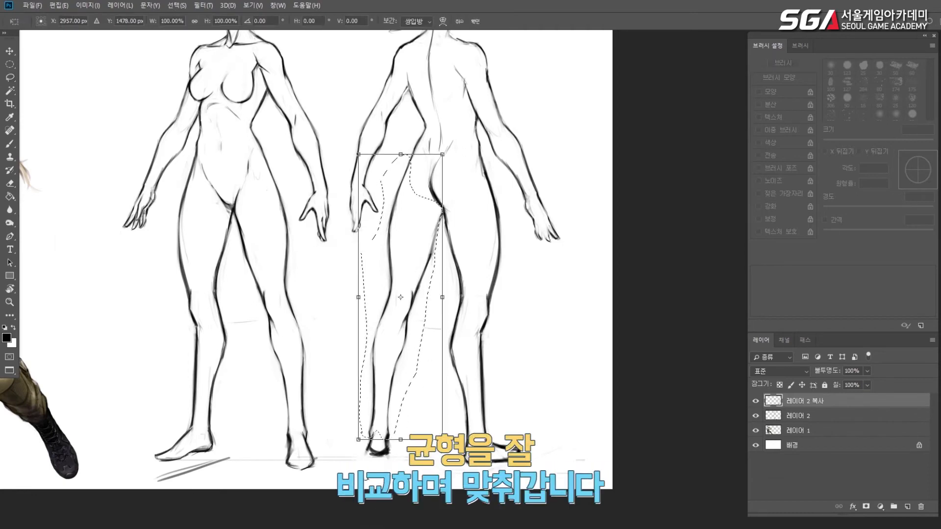
pyautogui.moveTo(358, 439); pyautogui.dragTo(359, 434)
pyautogui.press('Return')
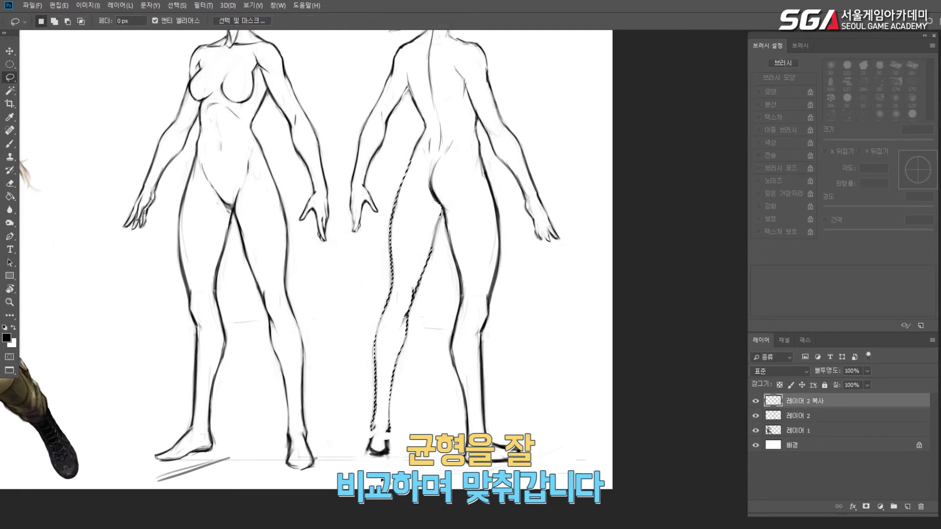
pyautogui.hotkey('ctrl', 'd')
# Step: Switch to the brush and display the canvas in full-screen mode with both figures in view
pyautogui.press('b')
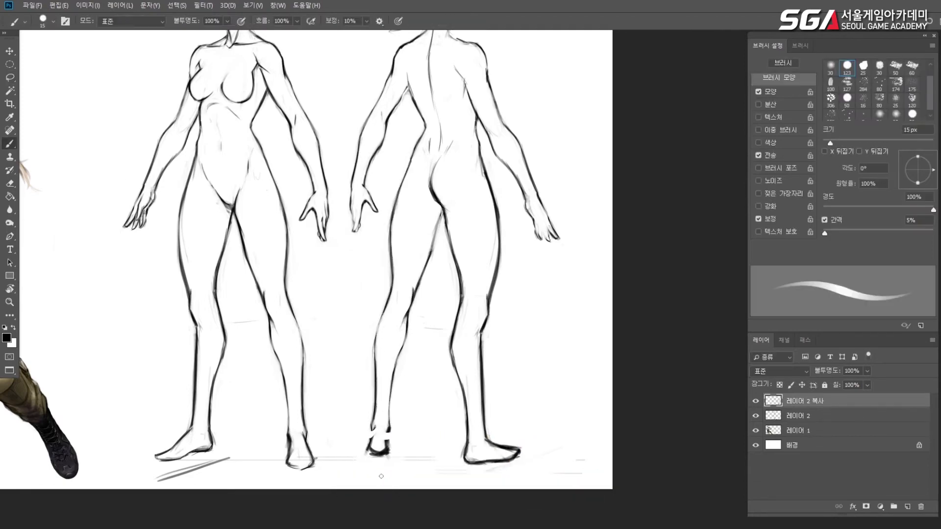
pyautogui.press('f')
pyautogui.press('f')
pyautogui.moveTo(625, 273); pyautogui.dragTo(414, 331)
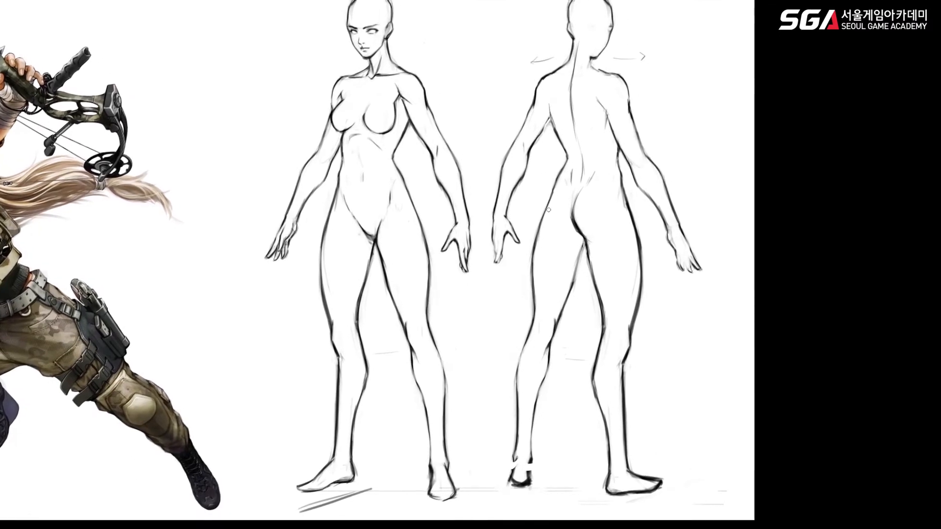
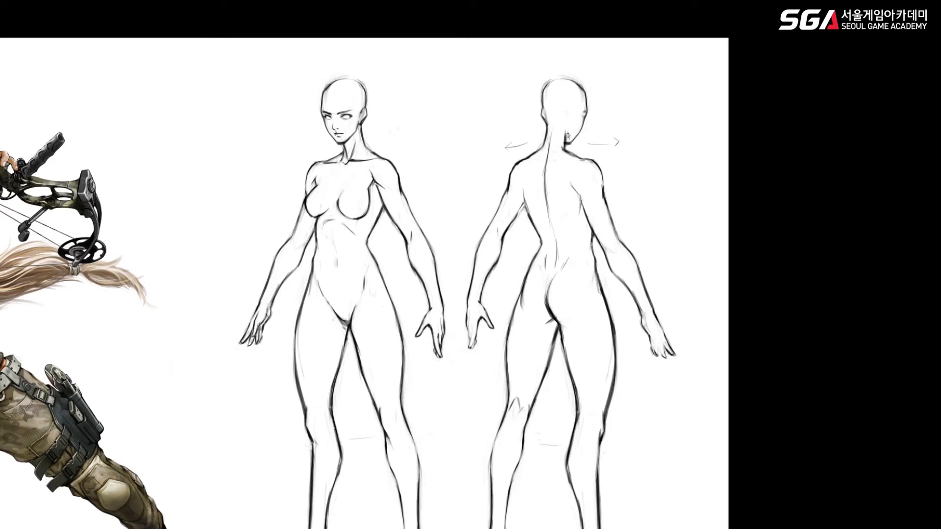
# Step: Erase the stray marks along the jaw of the back view's head and draw the ear with the brush
pyautogui.press('e')
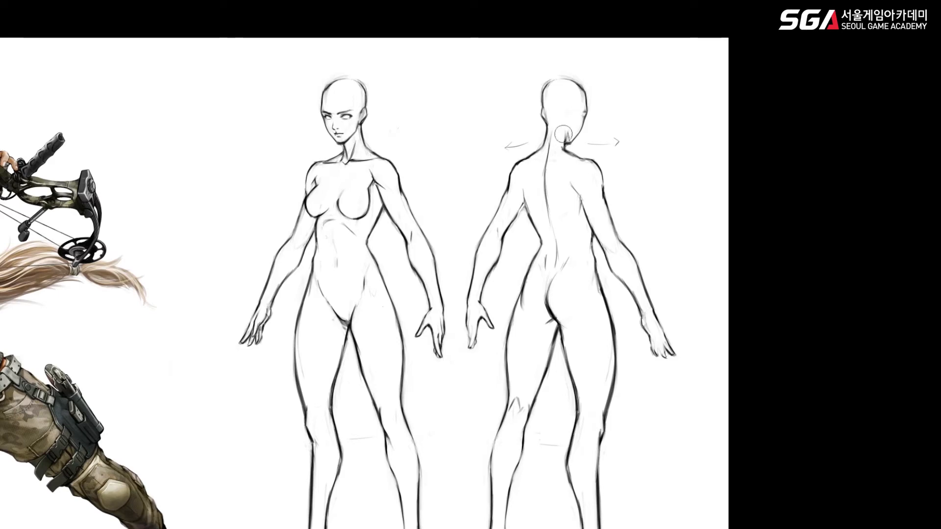
pyautogui.press('b')
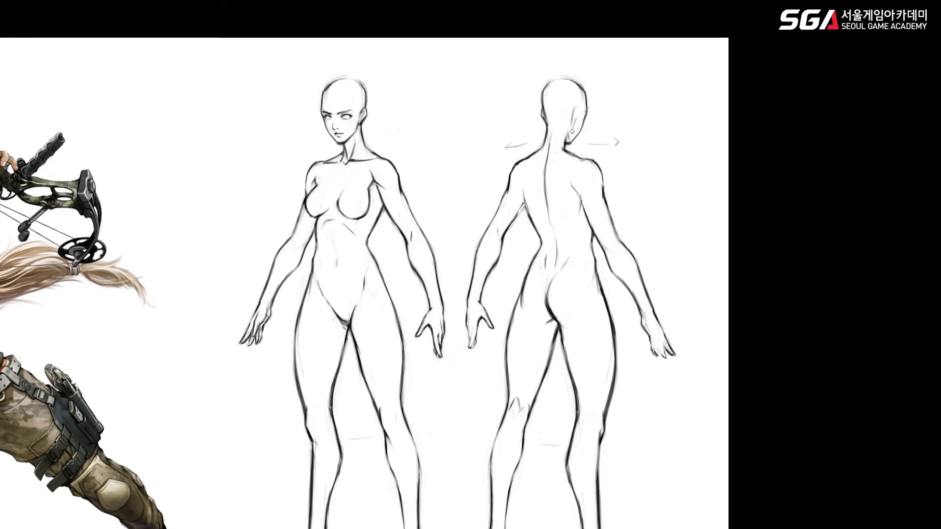
pyautogui.moveTo(580, 110); pyautogui.dragTo(576, 126)
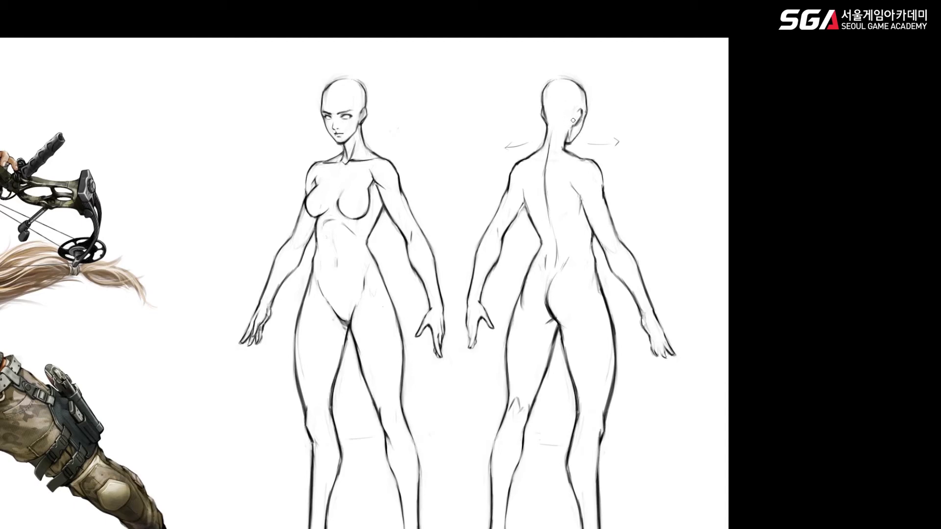
pyautogui.moveTo(578, 110)
pyautogui.mouseDown()
pyautogui.moveTo(566, 132)
pyautogui.moveTo(581, 118)
pyautogui.mouseUp()
pyautogui.press('e')
pyautogui.press('b')
pyautogui.press('b')
pyautogui.moveTo(578, 109); pyautogui.dragTo(570, 124)
# Step: Define the fingers of the back view's right hand and add line detail to its left hand
pyautogui.moveTo(578, 304); pyautogui.dragTo(569, 216)
pyautogui.moveTo(592, 267); pyautogui.dragTo(546, 270)
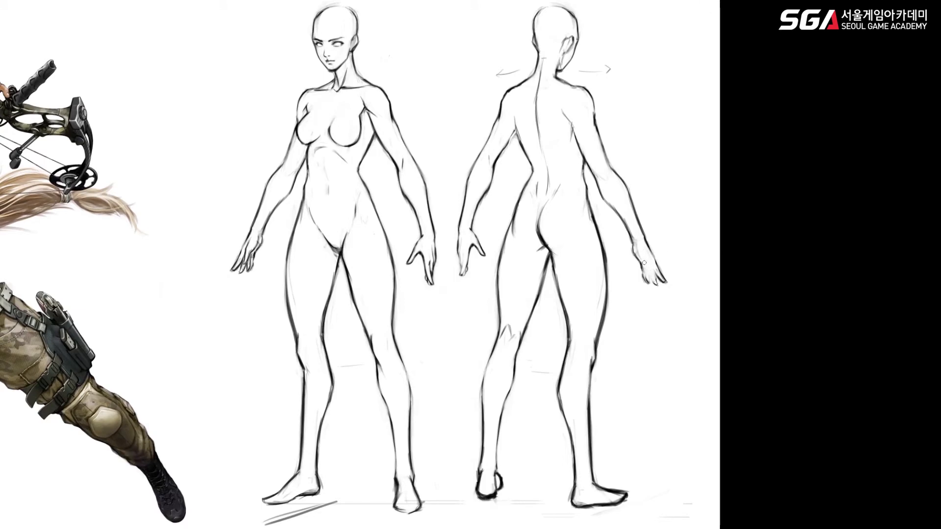
pyautogui.moveTo(645, 264)
pyautogui.mouseDown()
pyautogui.moveTo(647, 283)
pyautogui.moveTo(657, 279)
pyautogui.mouseUp()
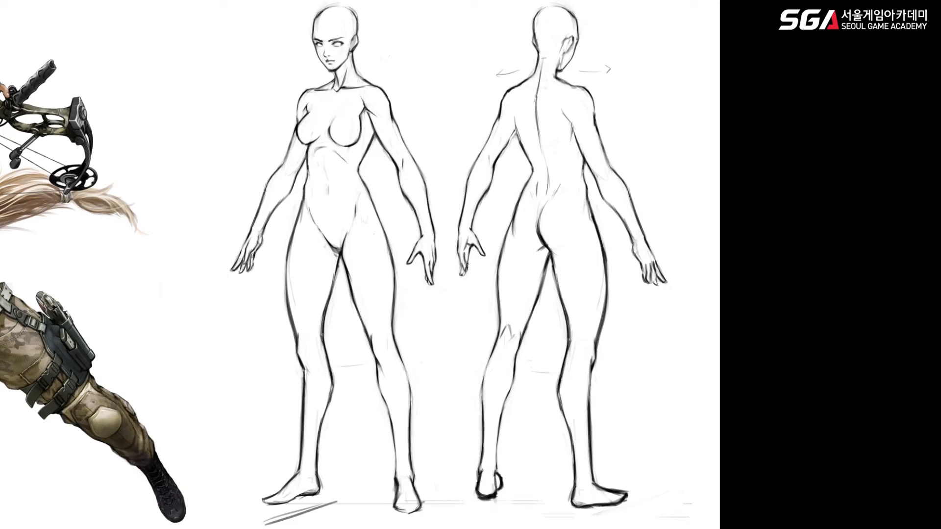
pyautogui.moveTo(465, 253)
pyautogui.mouseDown()
pyautogui.moveTo(467, 265)
pyautogui.moveTo(466, 252)
pyautogui.mouseUp()
# Step: Erase the slanted guide strokes under the front figure's foot and the arrows beside the back view's head
pyautogui.scroll(-3, 473, 255)
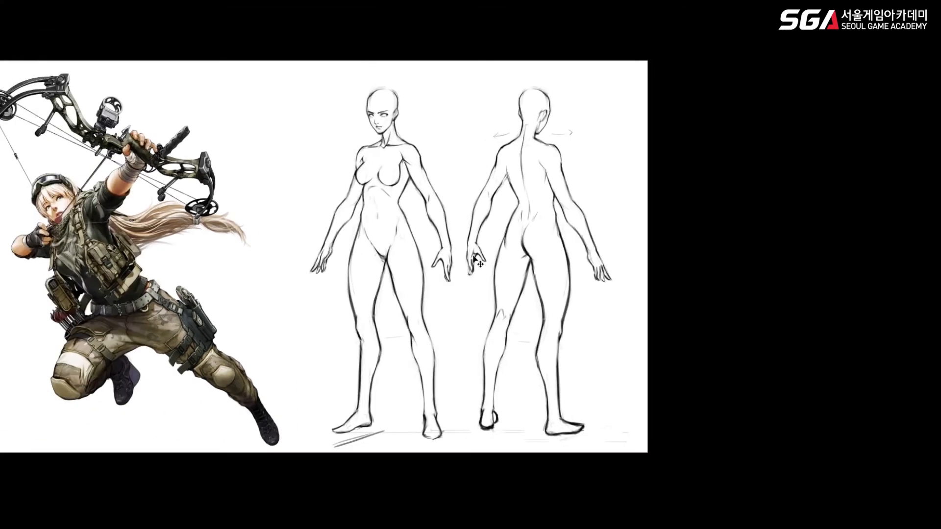
pyautogui.press('e')
pyautogui.moveTo(374, 400); pyautogui.dragTo(393, 393)
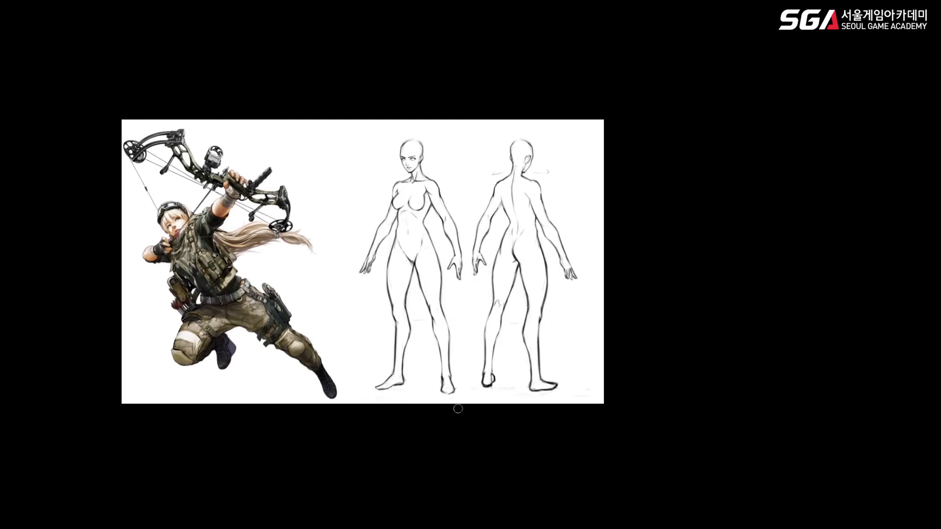
pyautogui.moveTo(490, 174); pyautogui.dragTo(547, 171)
pyautogui.moveTo(396, 275); pyautogui.dragTo(410, 294)
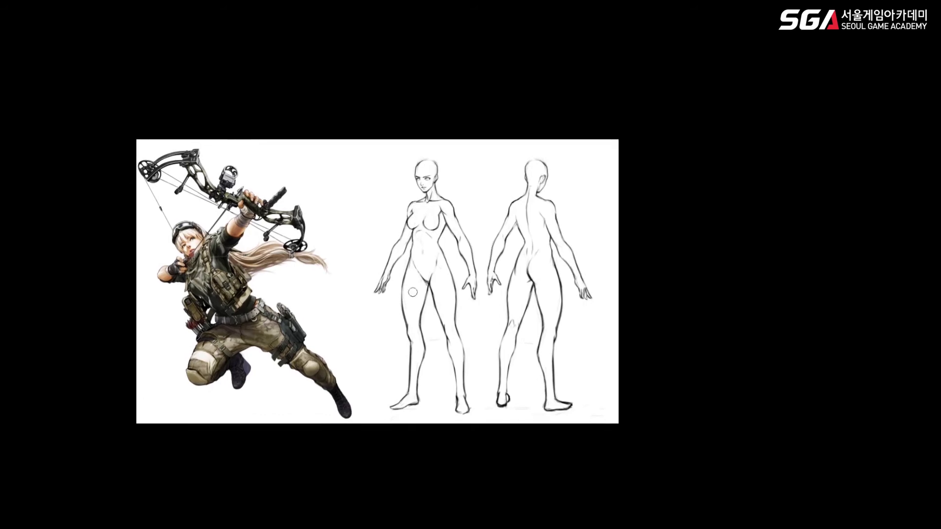
# Step: Change the screen mode to full screen with the interface displayed and center the canvas in the workspace
pyautogui.press('f')
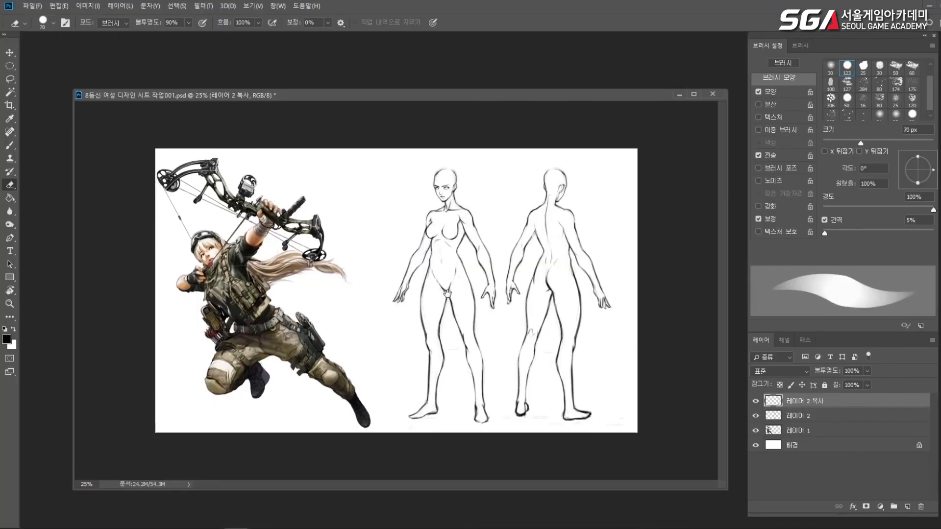
pyautogui.moveTo(415, 269); pyautogui.dragTo(418, 275)
pyautogui.press('f')
pyautogui.moveTo(476, 294); pyautogui.dragTo(359, 265)
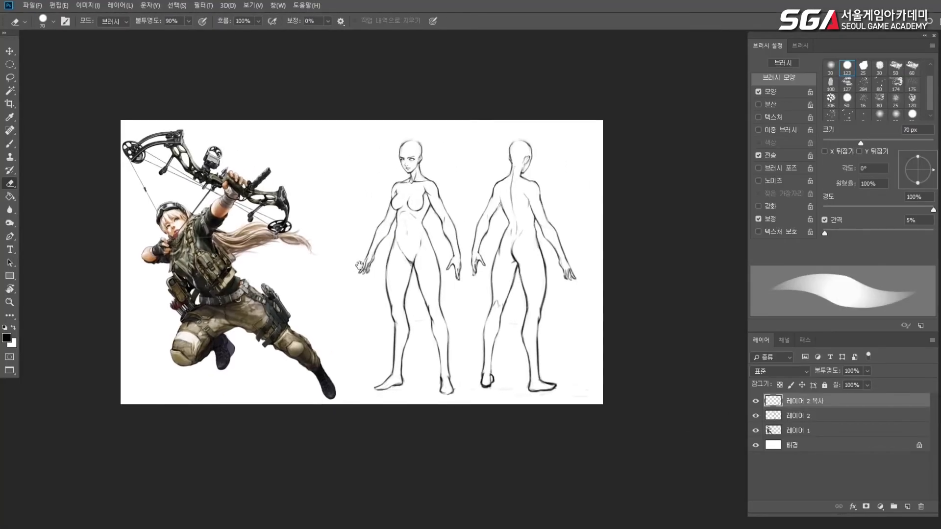
pyautogui.moveTo(414, 289); pyautogui.dragTo(448, 291)
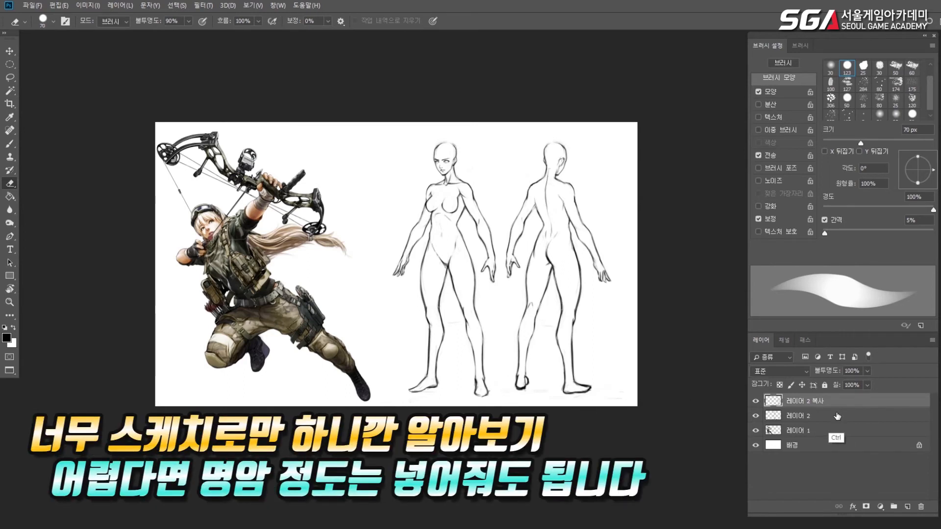
# Step: Rename the back view's layer as "back- base"
pyautogui.doubleClick(806, 403)
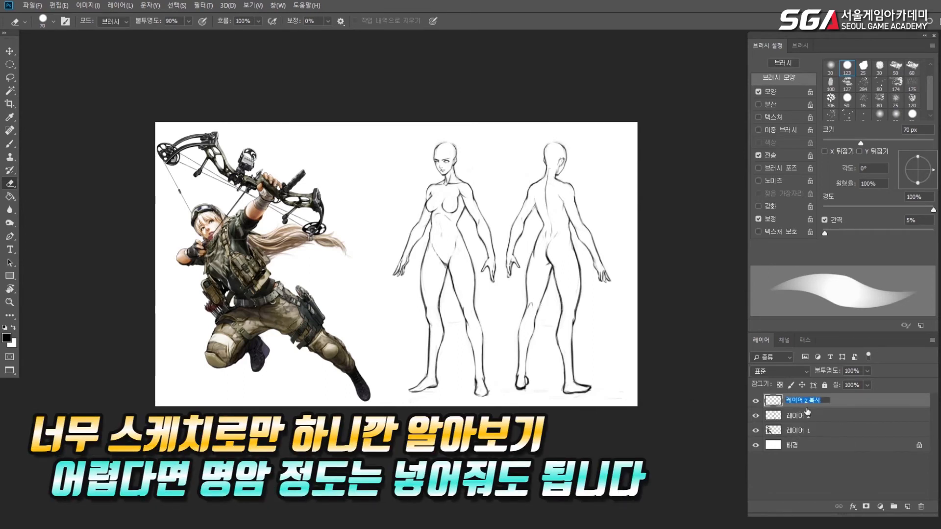
pyautogui.write('bac')
pyautogui.write('k- base')
pyautogui.press('Return')
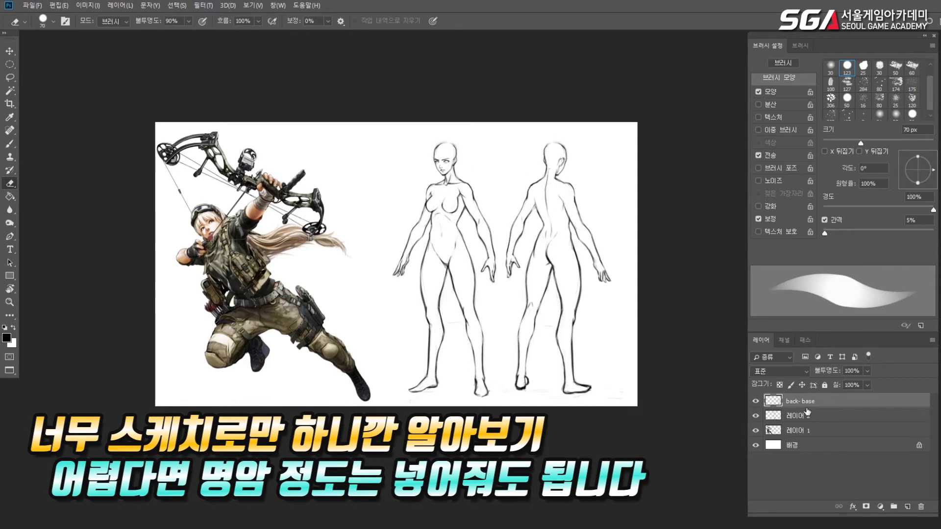
# Step: Rename the front view's layer as "front- base"
pyautogui.doubleClick(798, 416)
pyautogui.write('front-')
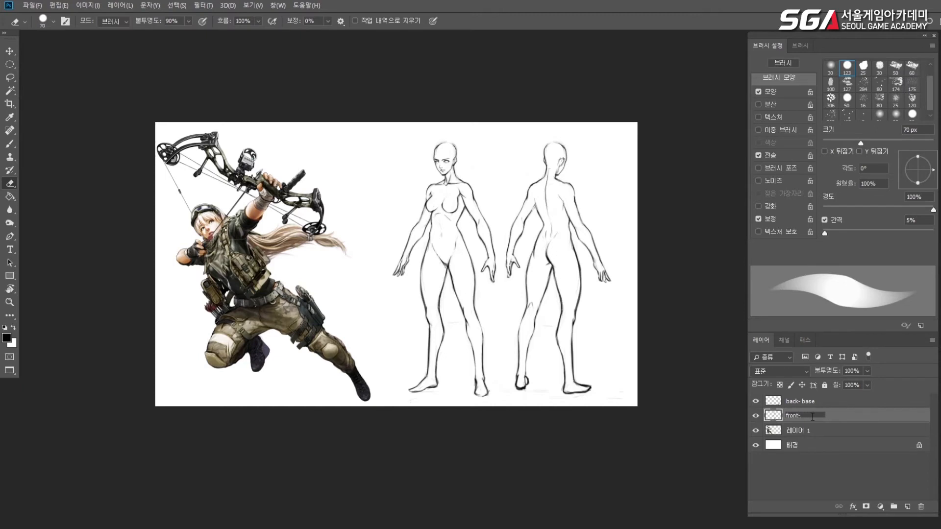
pyautogui.write(' bace')
pyautogui.press('Return')
# Step: Rename the archer illustration's layer as "illust"
pyautogui.doubleClick(803, 431)
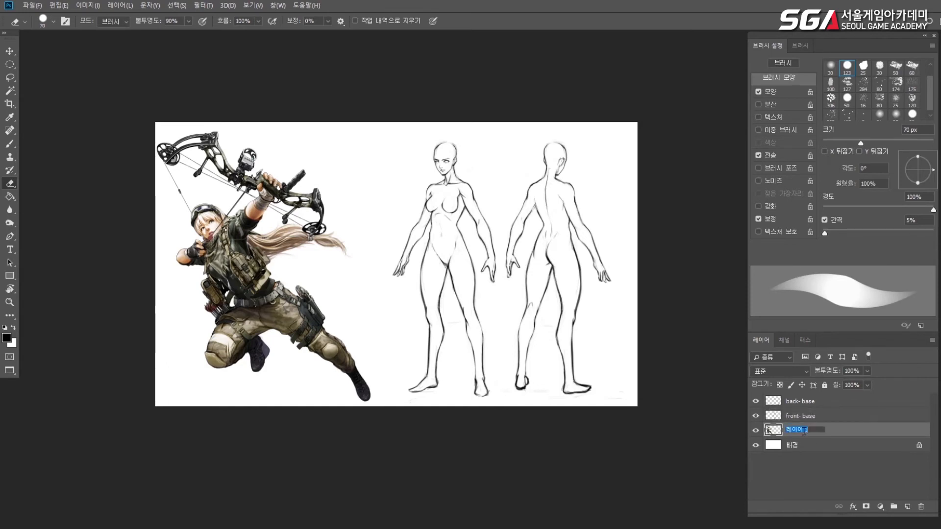
pyautogui.write('ㅂ')
pyautogui.write('llust')
pyautogui.press('Return')
# Step: Scale both base figures down to about 90%, shift them toward the archer, and move the back view farther away from the front view
pyautogui.click(839, 404)
pyautogui.keyDown('shift'); pyautogui.click(842, 416); pyautogui.keyUp('shift')
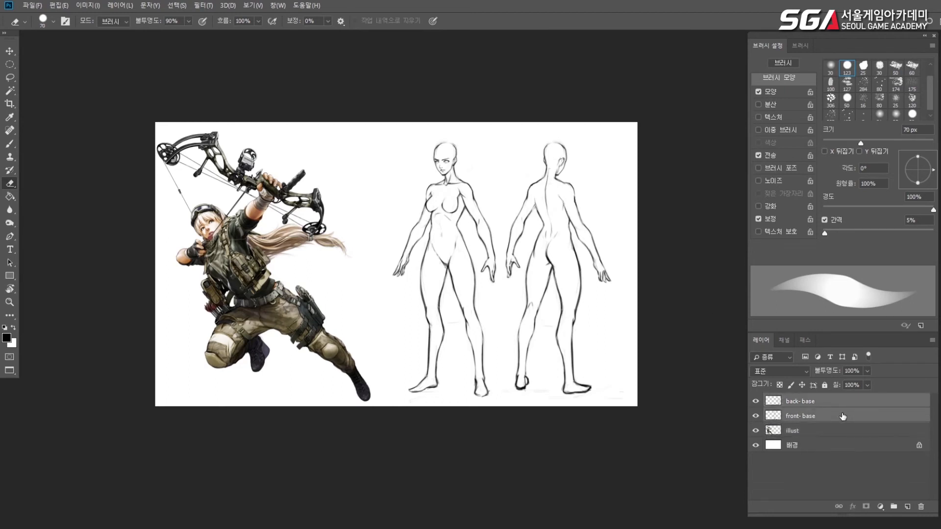
pyautogui.hotkey('ctrl', 't')
pyautogui.moveTo(624, 140); pyautogui.dragTo(606, 171)
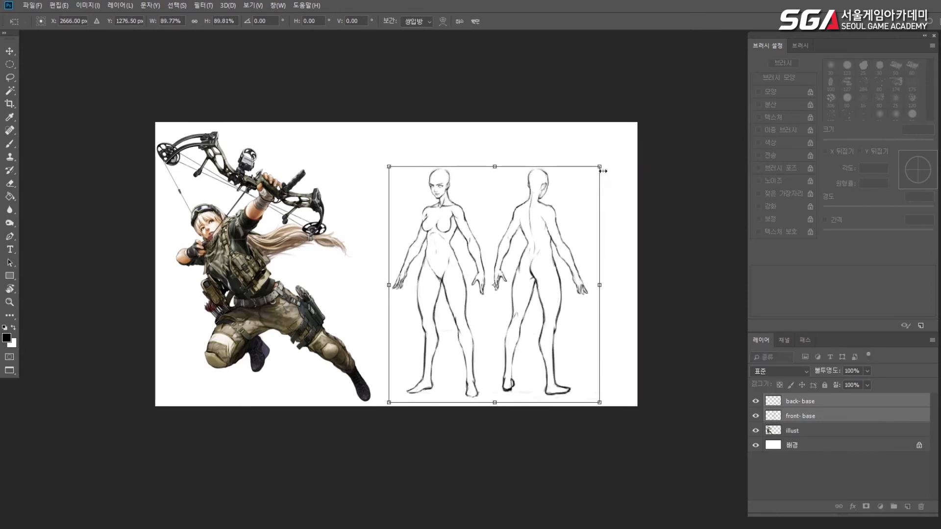
pyautogui.press('Return')
pyautogui.moveTo(473, 313); pyautogui.dragTo(459, 322)
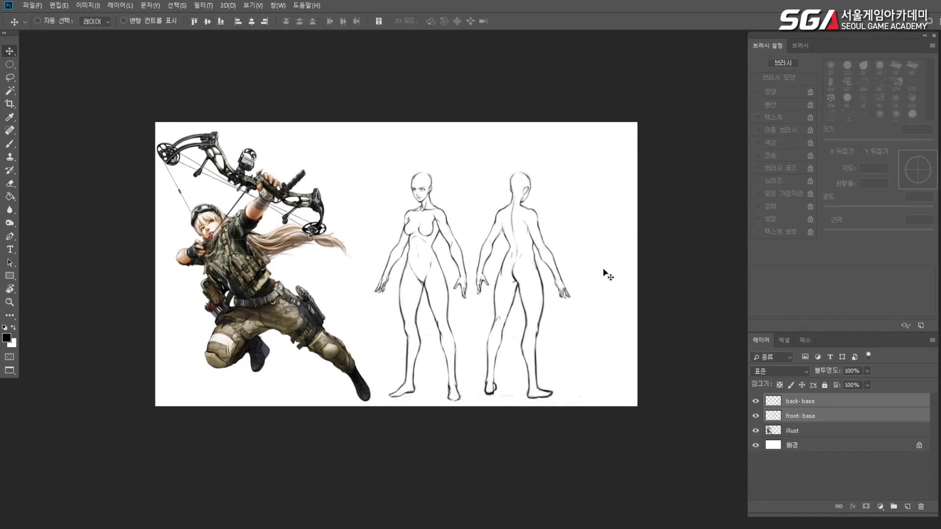
pyautogui.click(825, 403)
pyautogui.moveTo(515, 309)
pyautogui.mouseDown()
pyautogui.moveTo(559, 310)
pyautogui.moveTo(504, 306)
pyautogui.mouseUp()
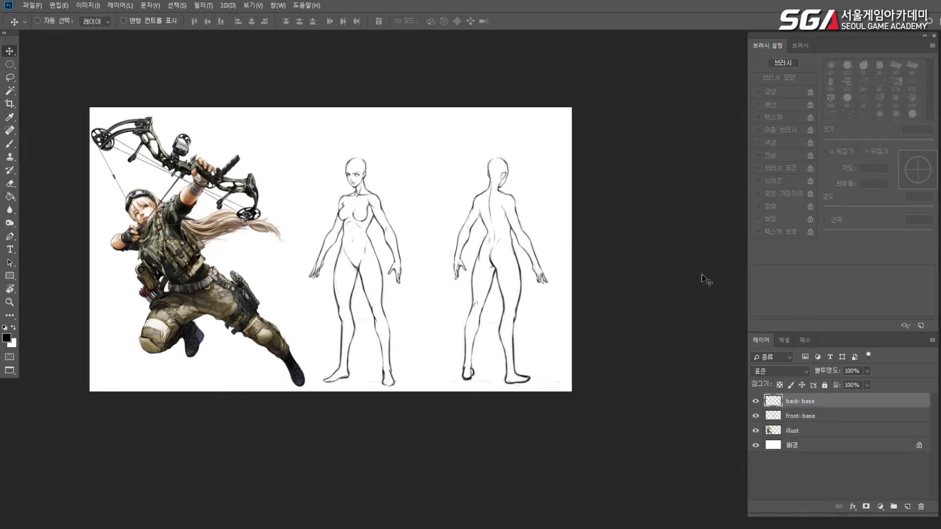
# Step: On the front- base layer, erase stray marks beside the front figure's neck and draw a darker center line on the abdomen
pyautogui.hotkey('ctrl', '+')
pyautogui.hotkey('ctrl', '+')
pyautogui.moveTo(319, 292); pyautogui.dragTo(381, 300)
pyautogui.press('e')
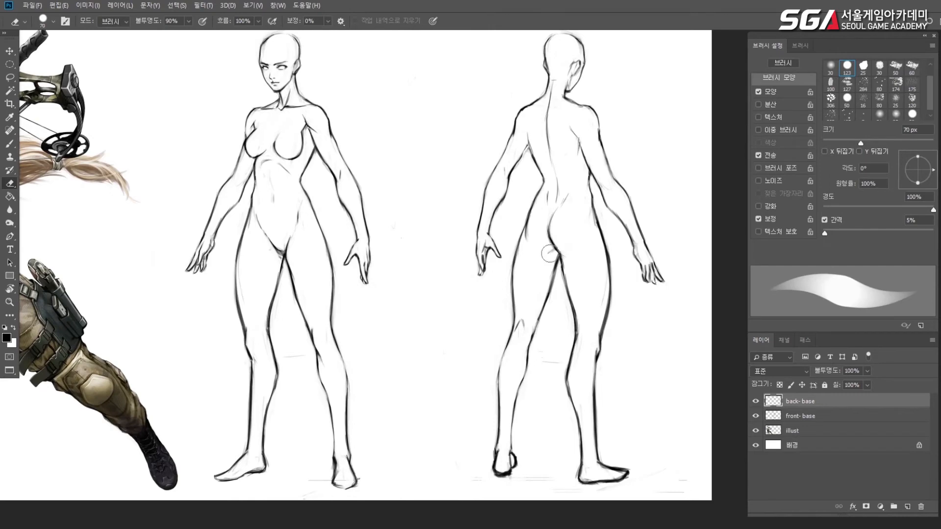
pyautogui.press('b')
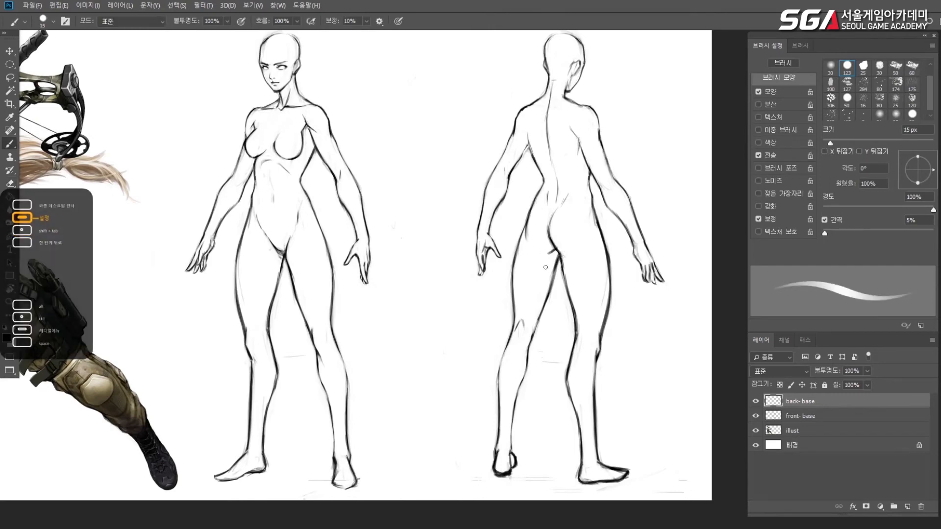
pyautogui.moveTo(474, 332); pyautogui.dragTo(478, 345)
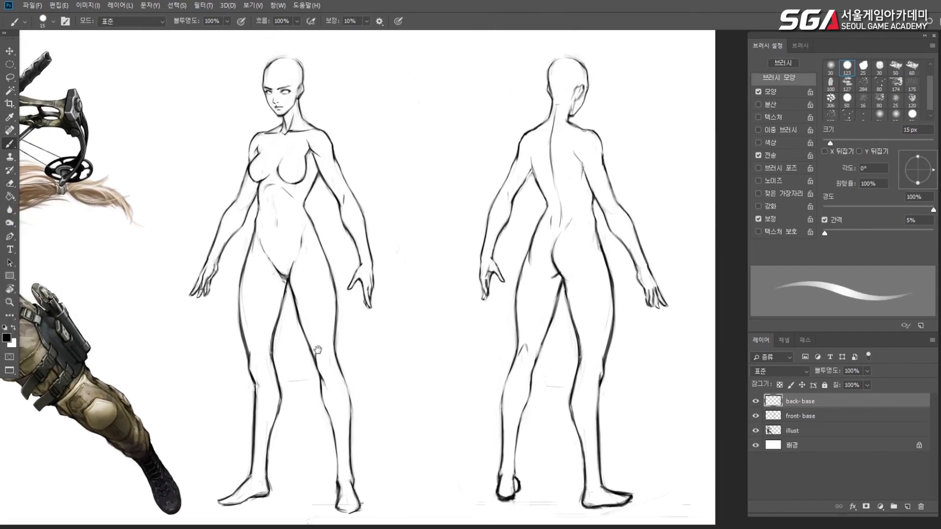
pyautogui.moveTo(329, 357); pyautogui.dragTo(417, 339)
pyautogui.press('e')
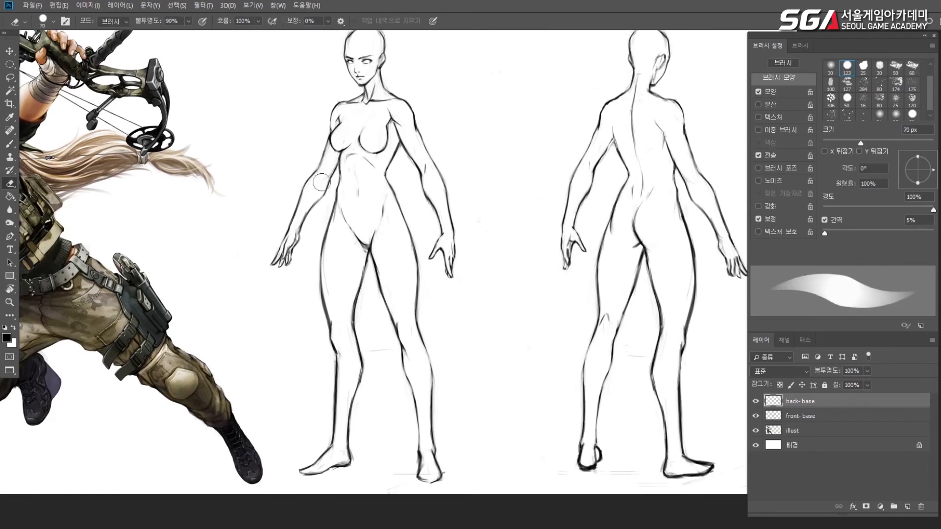
pyautogui.click(820, 419)
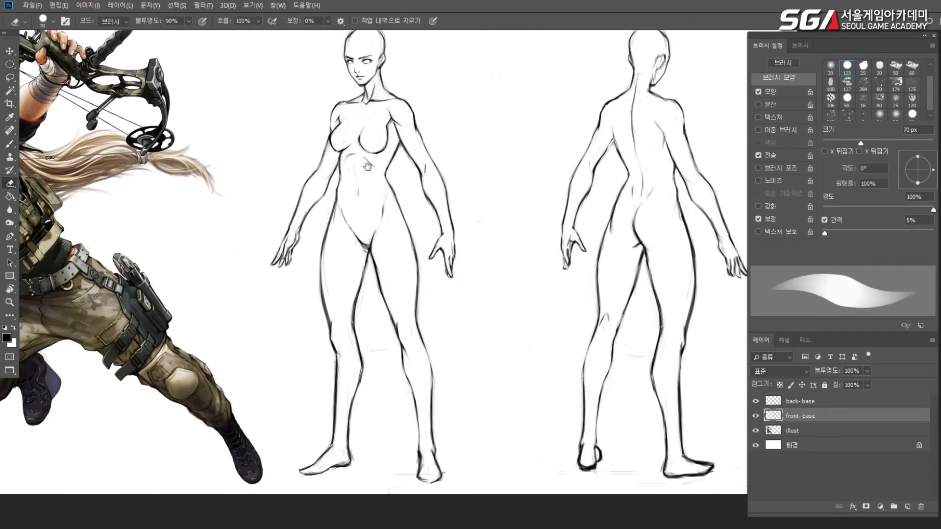
pyautogui.moveTo(372, 143); pyautogui.dragTo(401, 239)
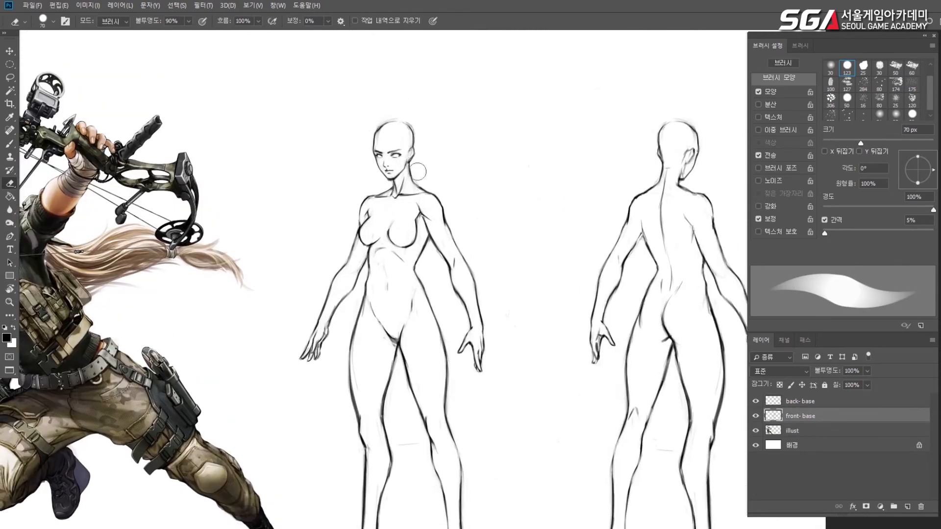
pyautogui.moveTo(416, 166); pyautogui.dragTo(428, 186)
pyautogui.moveTo(418, 244); pyautogui.dragTo(419, 203)
pyautogui.press('b')
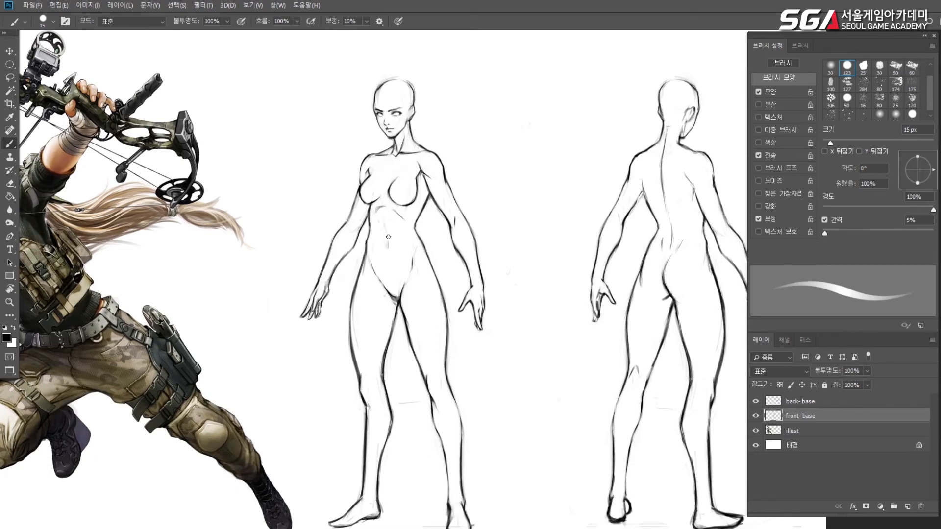
pyautogui.moveTo(442, 243); pyautogui.dragTo(464, 230)
# Step: Lasso the archer's head and copy the selection to a new layer
pyautogui.hotkey('ctrl', '+')
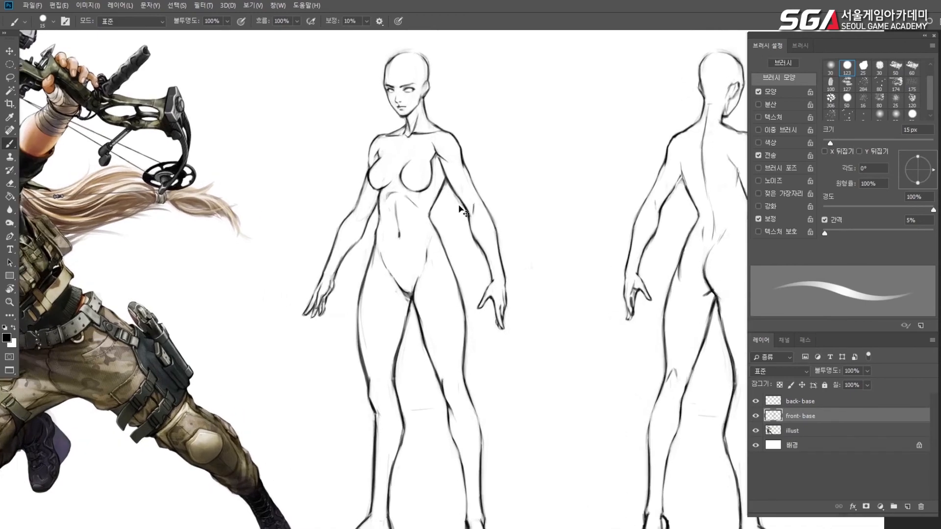
pyautogui.hotkey('ctrl', '+')
pyautogui.moveTo(110, 200); pyautogui.dragTo(609, 392)
pyautogui.moveTo(321, 249); pyautogui.dragTo(605, 198)
pyautogui.moveTo(537, 227); pyautogui.dragTo(85, 355)
pyautogui.moveTo(601, 229); pyautogui.dragTo(462, 266)
pyautogui.moveTo(254, 333)
pyautogui.mouseDown()
pyautogui.moveTo(476, 266)
pyautogui.moveTo(649, 231)
pyautogui.moveTo(376, 321)
pyautogui.moveTo(88, 396)
pyautogui.mouseUp()
pyautogui.moveTo(476, 293)
pyautogui.mouseDown()
pyautogui.moveTo(485, 256)
pyautogui.moveTo(720, 121)
pyautogui.mouseUp()
pyautogui.moveTo(160, 284); pyautogui.dragTo(452, 295)
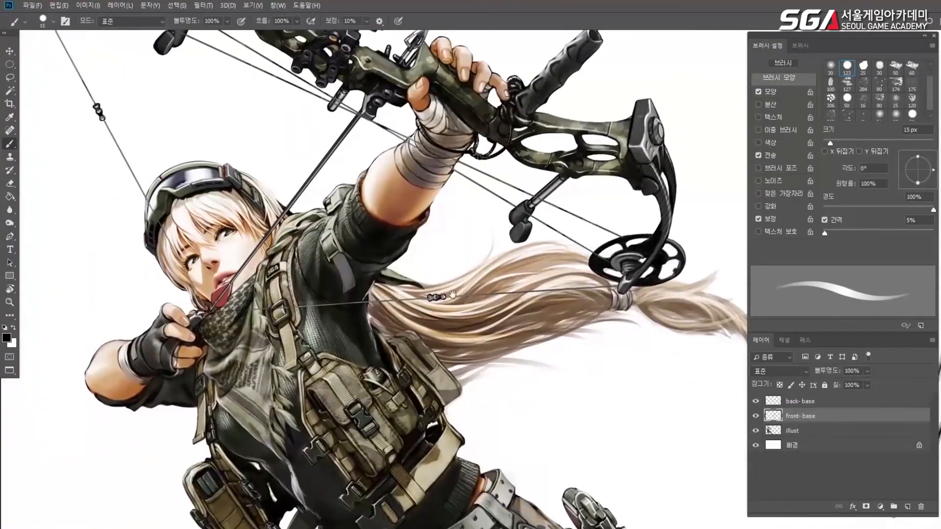
pyautogui.press('l')
pyautogui.moveTo(281, 216)
pyautogui.mouseDown()
pyautogui.moveTo(231, 350)
pyautogui.moveTo(274, 211)
pyautogui.mouseUp()
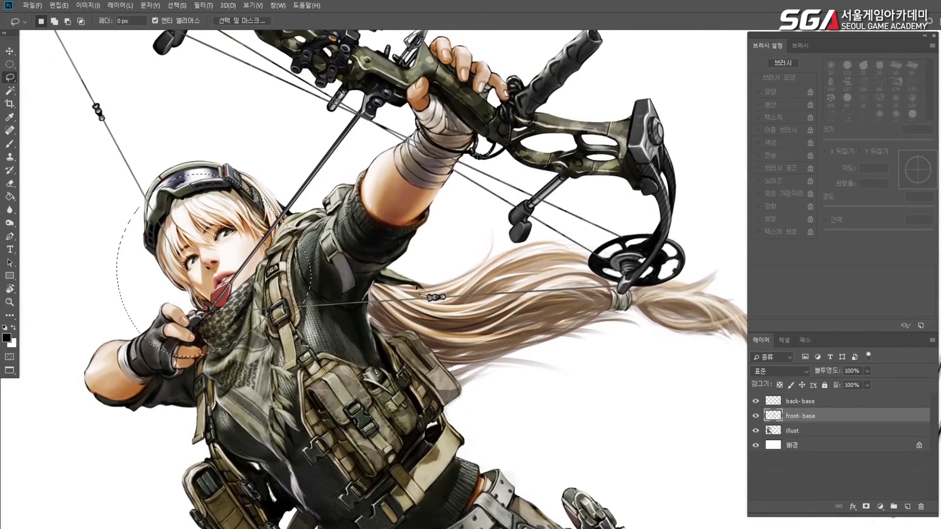
pyautogui.keyDown('ctrl'); pyautogui.click(319, 303); pyautogui.keyUp('ctrl')
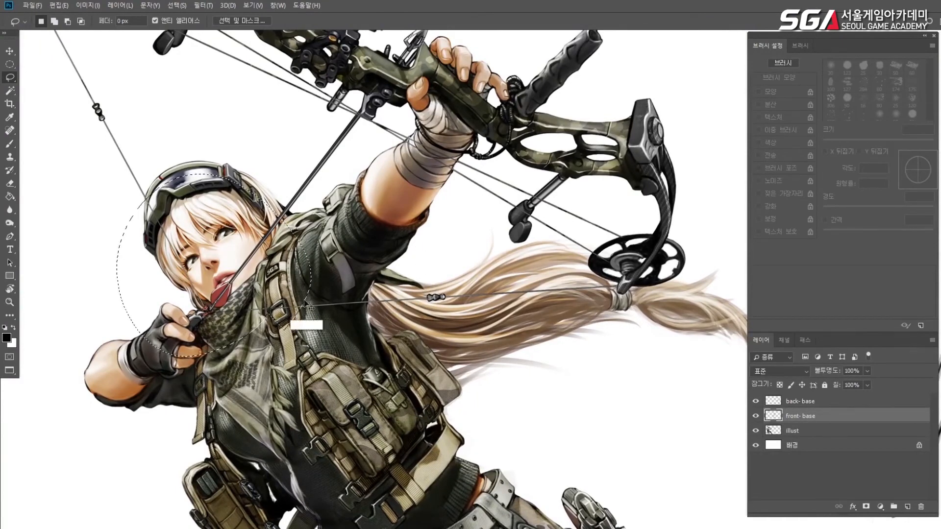
pyautogui.hotkey('ctrl', 'j')
# Step: Move the copied archer head next to the front figure's head as a face reference
pyautogui.press('v')
pyautogui.moveTo(319, 303); pyautogui.dragTo(656, 187)
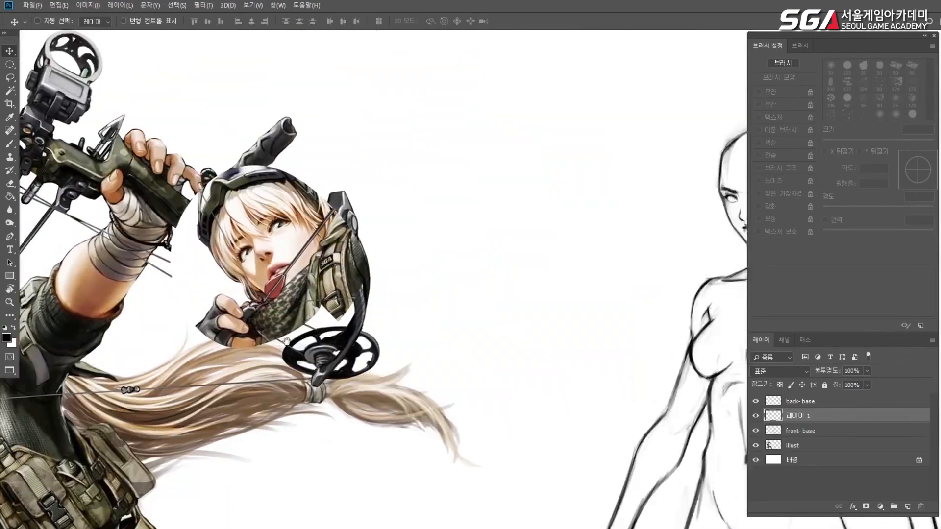
pyautogui.moveTo(287, 341); pyautogui.dragTo(209, 371)
pyautogui.moveTo(190, 303); pyautogui.dragTo(494, 254)
pyautogui.moveTo(581, 296)
pyautogui.mouseDown()
pyautogui.moveTo(392, 246)
pyautogui.moveTo(397, 301)
pyautogui.moveTo(426, 387)
pyautogui.mouseUp()
# Step: Refine the upper lid of the front figure's left eye on the front- base layer with a 4 px brush
pyautogui.hotkey('ctrl', '+')
pyautogui.hotkey('ctrl', '+')
pyautogui.moveTo(426, 135)
pyautogui.mouseDown()
pyautogui.moveTo(485, 221)
pyautogui.moveTo(462, 213)
pyautogui.mouseUp()
pyautogui.press('b')
pyautogui.press('[')
pyautogui.press('[')
pyautogui.press('[')
pyautogui.press('[')
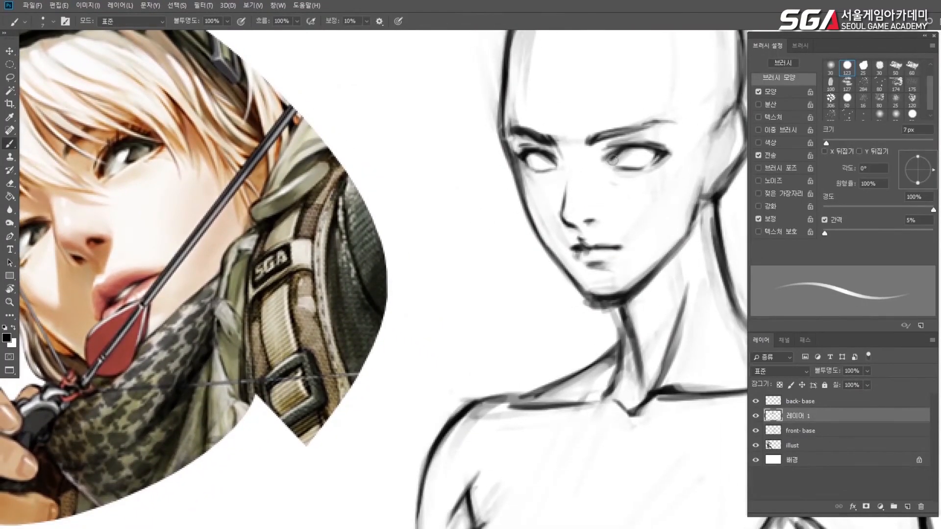
pyautogui.click(814, 431)
pyautogui.press('[')
pyautogui.press('[')
pyautogui.press('[')
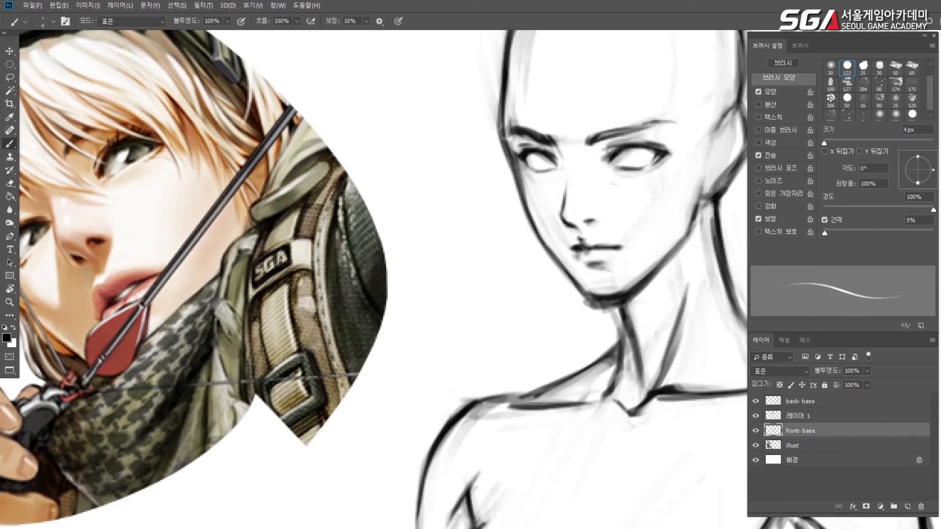
pyautogui.moveTo(625, 149); pyautogui.dragTo(659, 154)
# Step: Set the eraser to 6 px and trim the front figure's left upper eyelid and eyebrow into thinner lines
pyautogui.press('e')
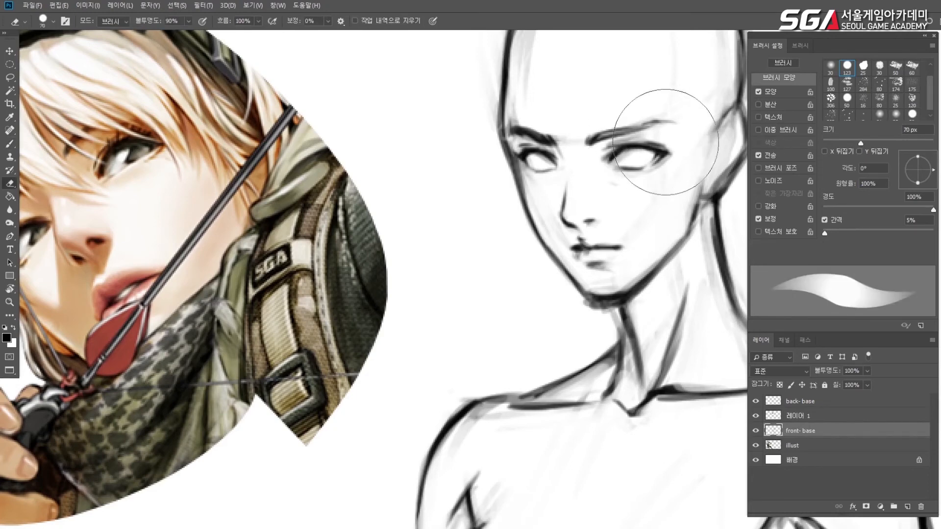
pyautogui.press('[')
pyautogui.press('[')
pyautogui.press('[')
pyautogui.press('[')
pyautogui.press('[')
pyautogui.press('[')
pyautogui.press('[')
pyautogui.press('[')
pyautogui.press('[')
pyautogui.press('[')
pyautogui.press('[')
pyautogui.press('[')
pyautogui.press('[')
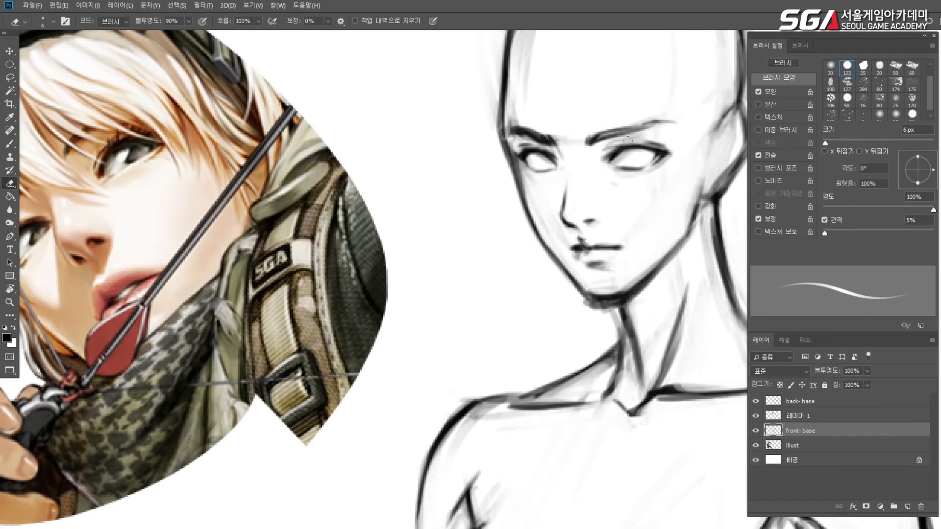
pyautogui.press('b')
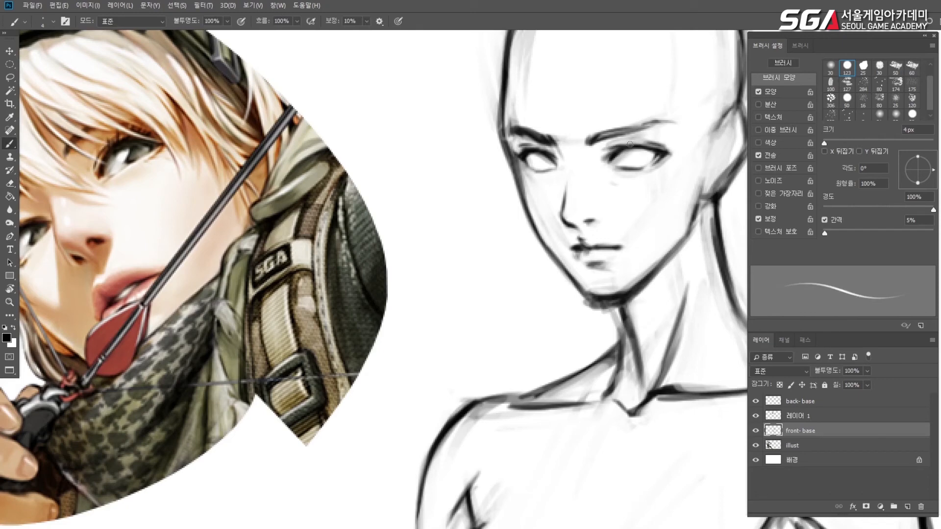
pyautogui.press('e')
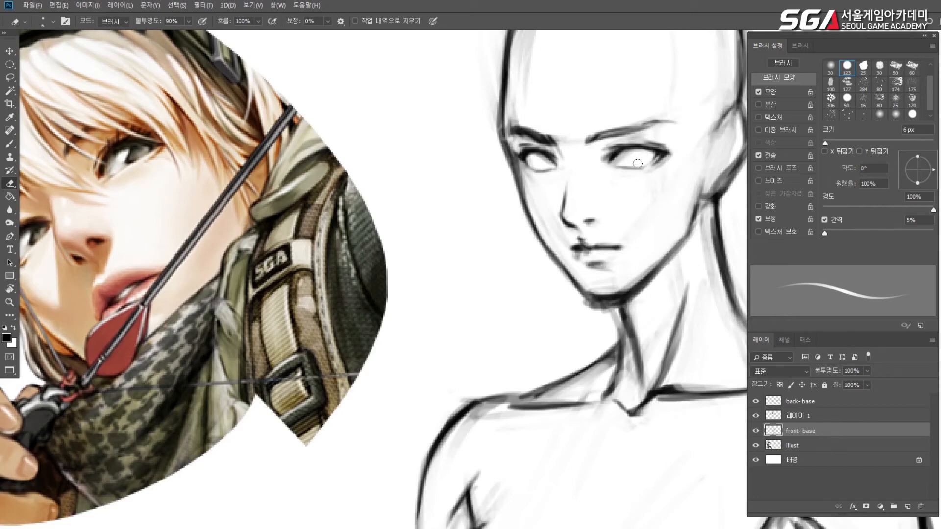
# Step: Draw the iris inside the front figure's left eye with the 4 px brush
pyautogui.press('b')
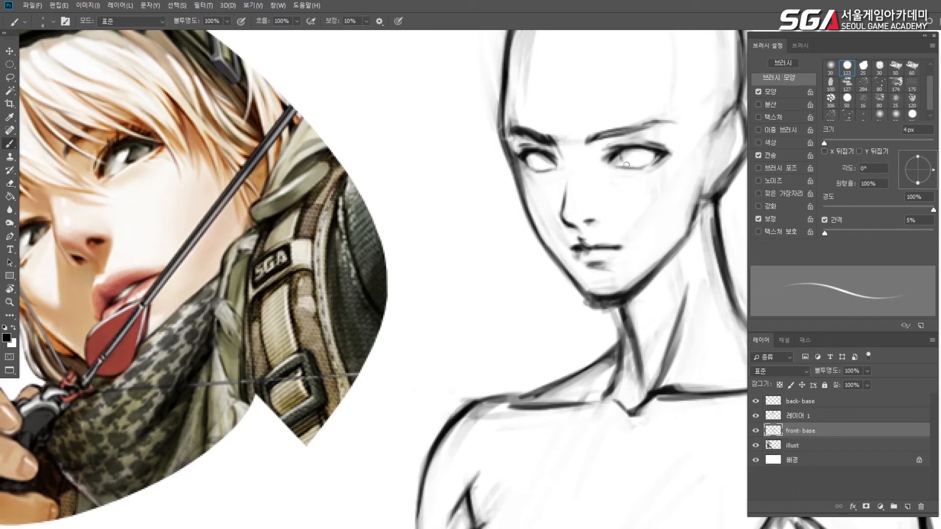
pyautogui.moveTo(615, 155); pyautogui.dragTo(623, 159)
pyautogui.moveTo(631, 149)
pyautogui.mouseDown()
pyautogui.moveTo(639, 154)
pyautogui.moveTo(598, 209)
pyautogui.mouseUp()
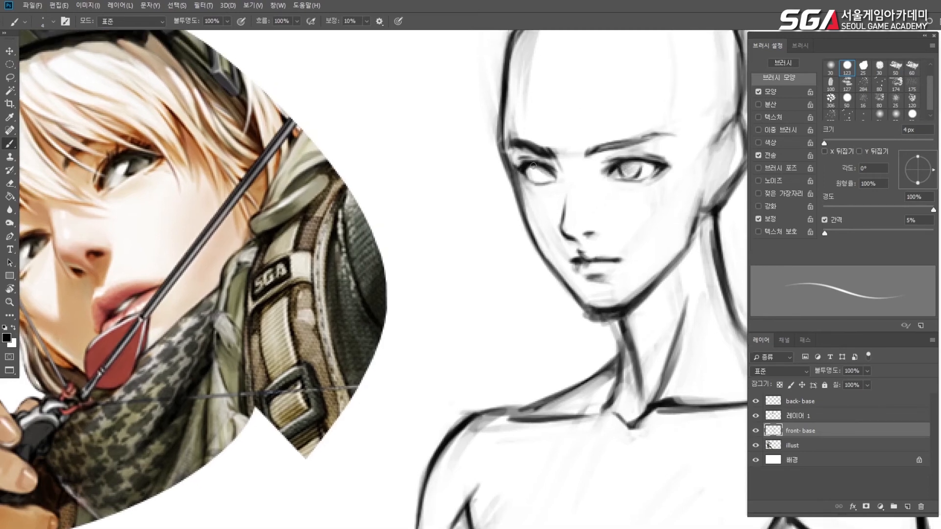
# Step: Draw the iris in the front figure's right eye and clean up the eye's outline with the 6 px eraser
pyautogui.moveTo(532, 169); pyautogui.dragTo(537, 178)
pyautogui.press('e')
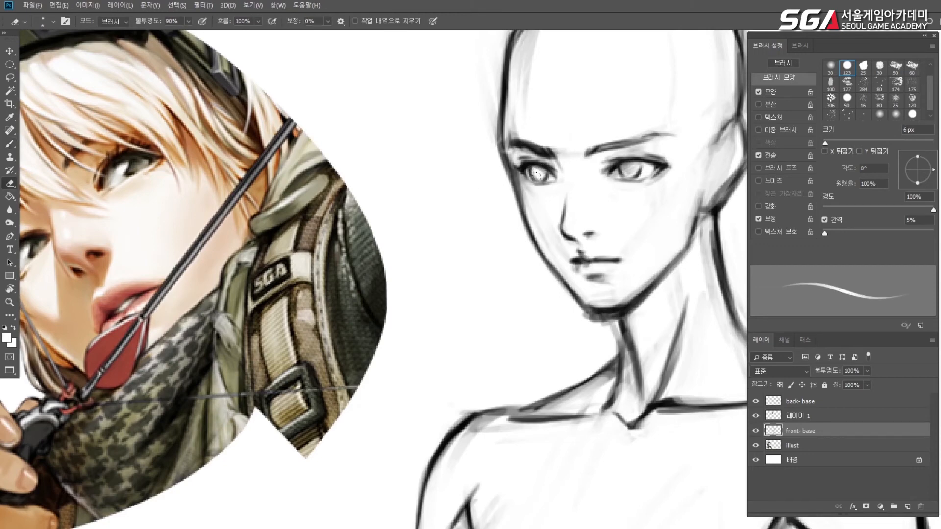
pyautogui.press('b')
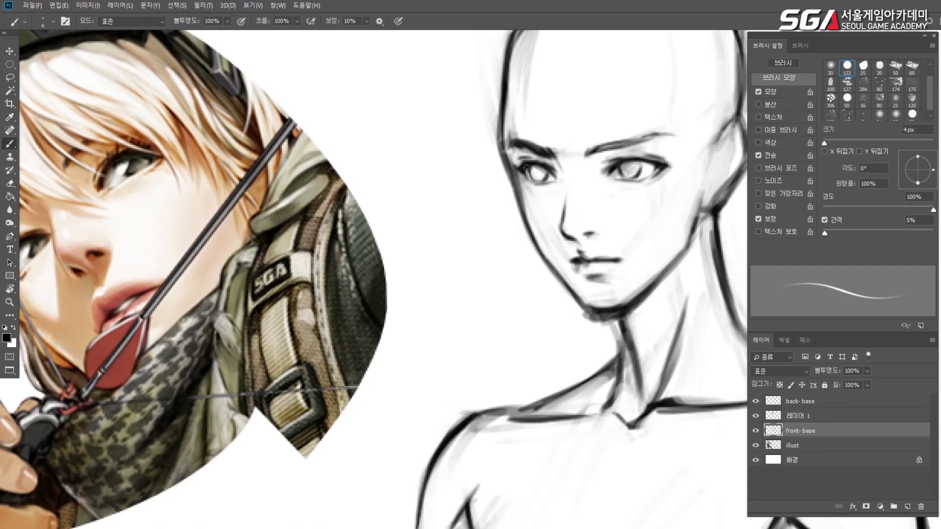
pyautogui.press('e')
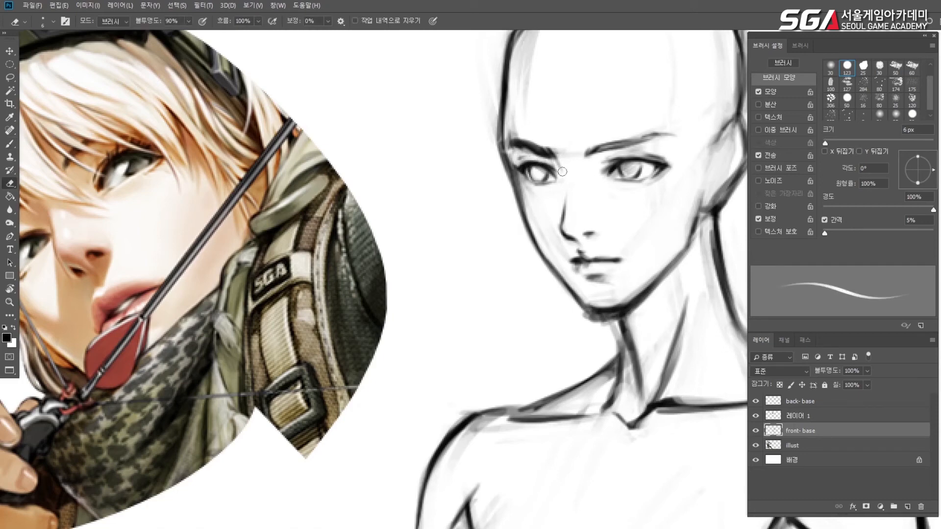
pyautogui.press('b')
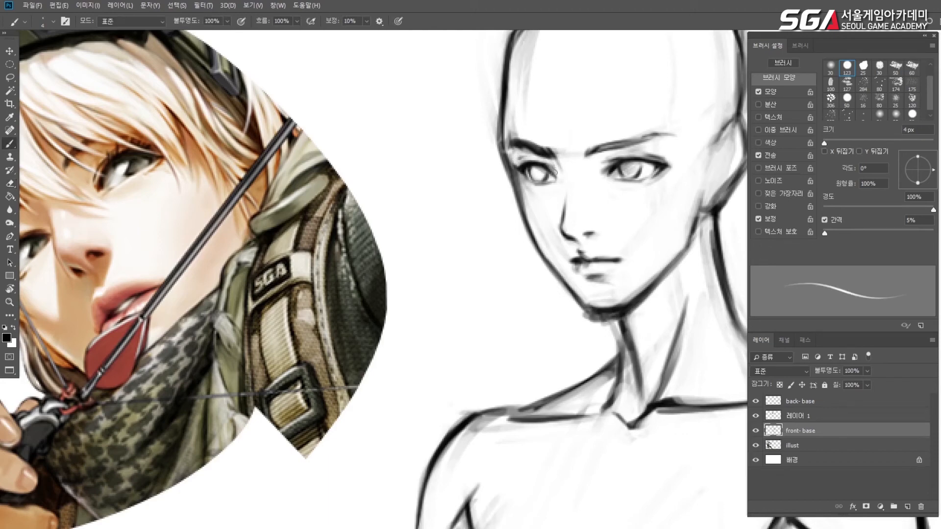
pyautogui.press('e')
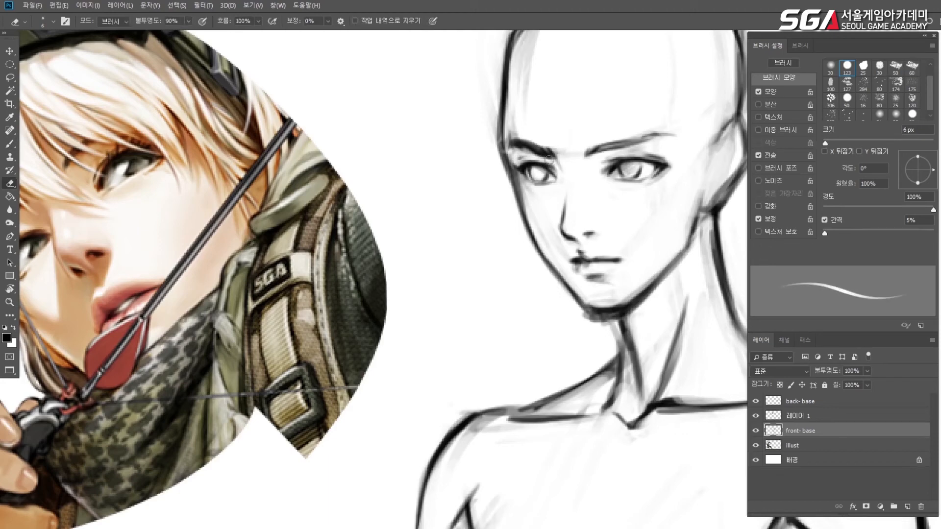
# Step: Thin and reshape the front figure's right eyebrow, alternating the 6 px eraser and 4 px brush
pyautogui.moveTo(535, 155)
pyautogui.mouseDown()
pyautogui.moveTo(554, 162)
pyautogui.moveTo(525, 154)
pyautogui.mouseUp()
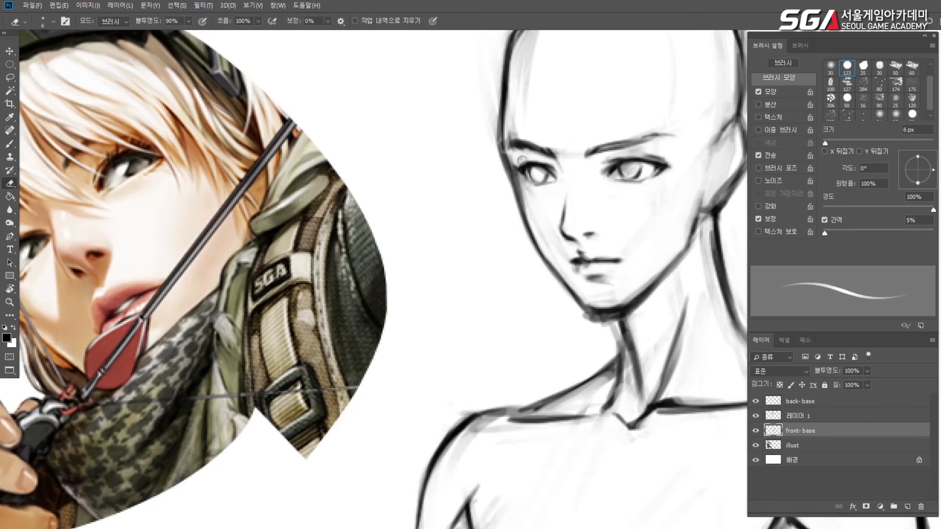
pyautogui.press('b')
pyautogui.moveTo(550, 184); pyautogui.dragTo(627, 183)
pyautogui.press('e')
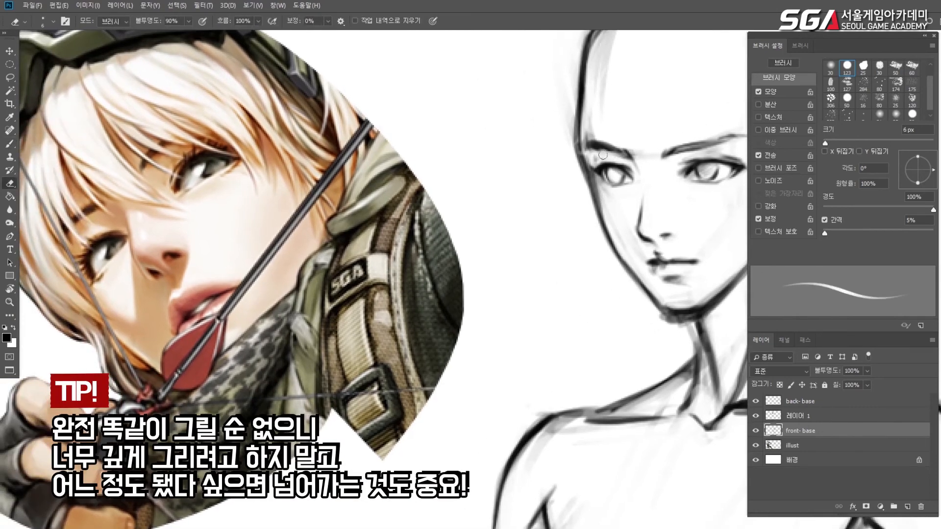
pyautogui.press('b')
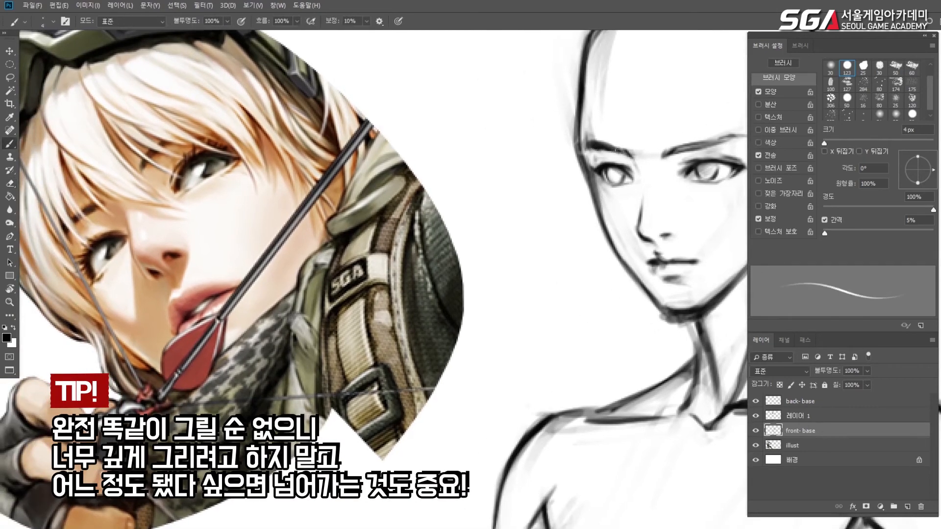
pyautogui.press('e')
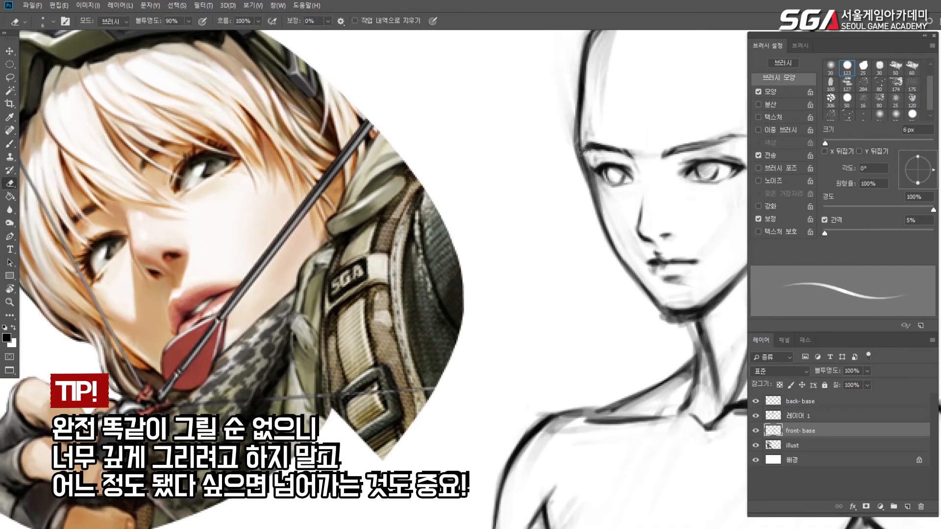
pyautogui.moveTo(646, 163); pyautogui.dragTo(508, 187)
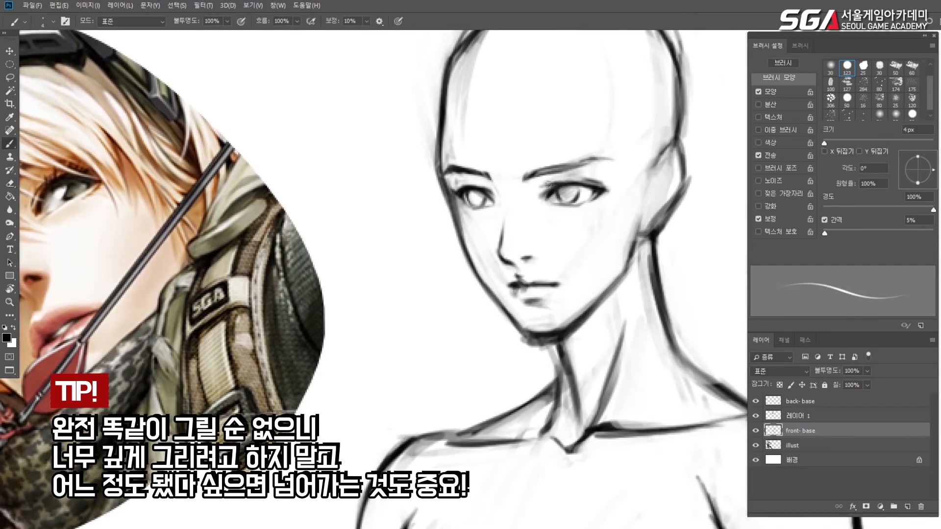
# Step: Redraw the outer end of the left eyebrow with a downward bend and clean the area beneath the right eyebrow
pyautogui.moveTo(556, 183); pyautogui.dragTo(611, 135)
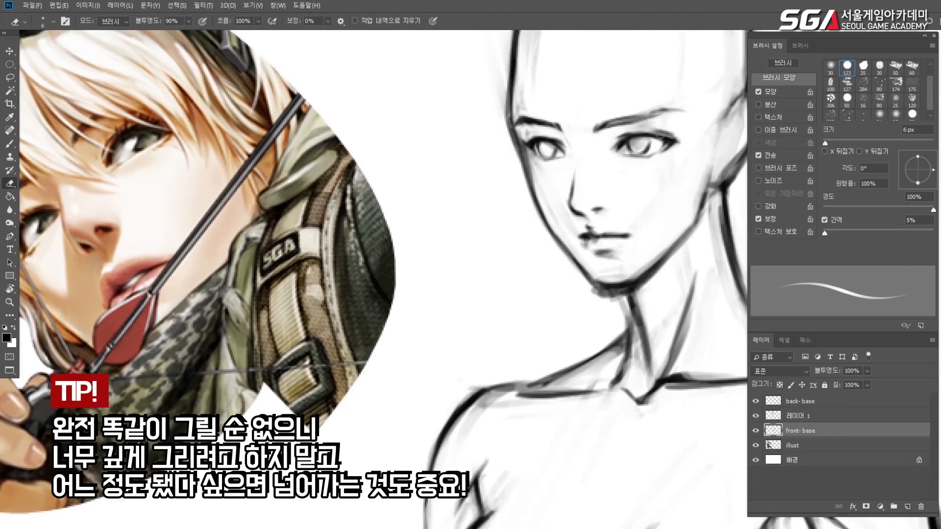
pyautogui.press('b')
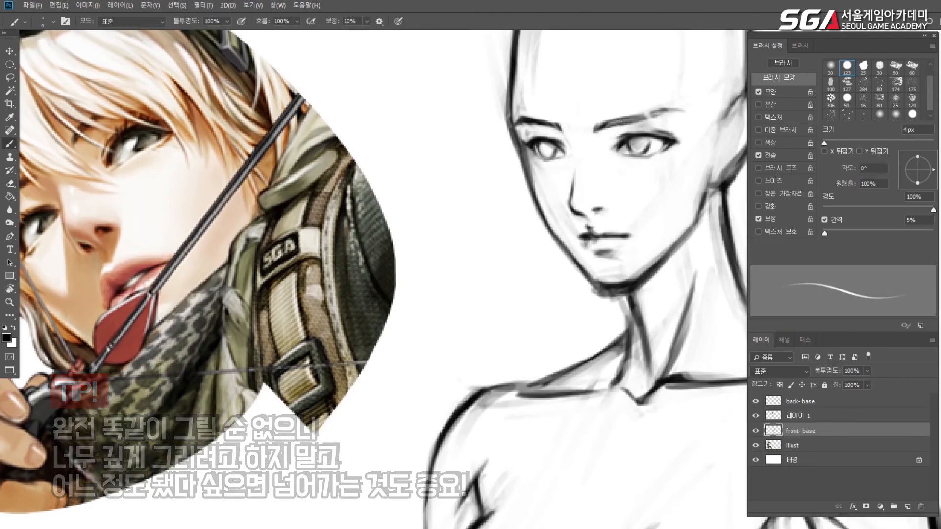
pyautogui.moveTo(652, 117); pyautogui.dragTo(675, 111)
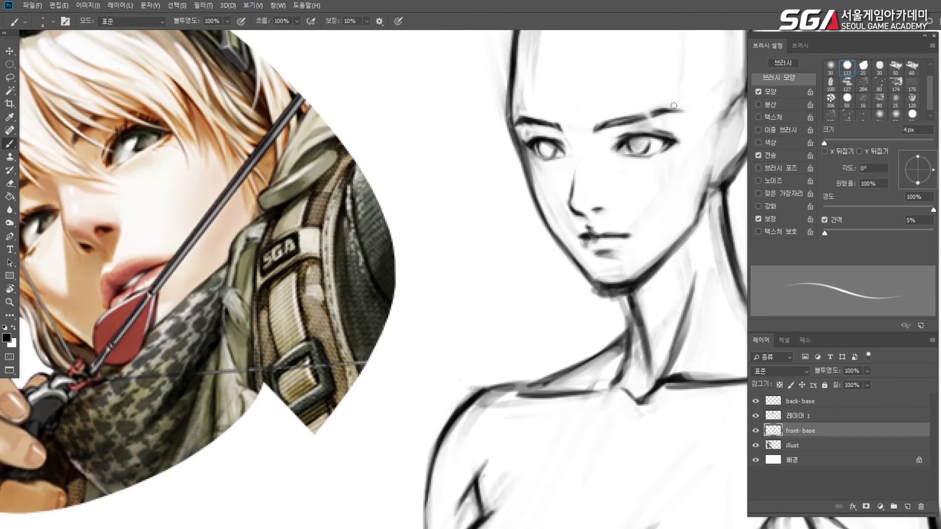
pyautogui.press('e')
pyautogui.moveTo(664, 107); pyautogui.dragTo(686, 117)
pyautogui.press('b')
pyautogui.press('e')
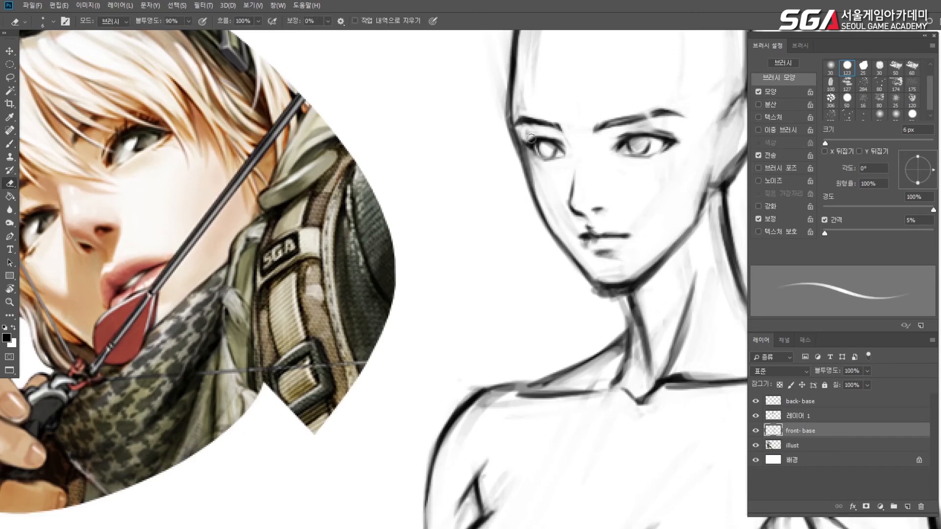
pyautogui.moveTo(523, 127)
pyautogui.mouseDown()
pyautogui.moveTo(537, 130)
pyautogui.moveTo(526, 135)
pyautogui.mouseUp()
# Step: Thin the heavy chin contour below the mouth and rework the neck line under the jaw
pyautogui.moveTo(595, 246)
pyautogui.mouseDown()
pyautogui.moveTo(630, 265)
pyautogui.moveTo(599, 273)
pyautogui.mouseUp()
pyautogui.press('b')
pyautogui.press('e')
pyautogui.moveTo(612, 291)
pyautogui.mouseDown()
pyautogui.moveTo(597, 289)
pyautogui.moveTo(611, 296)
pyautogui.mouseUp()
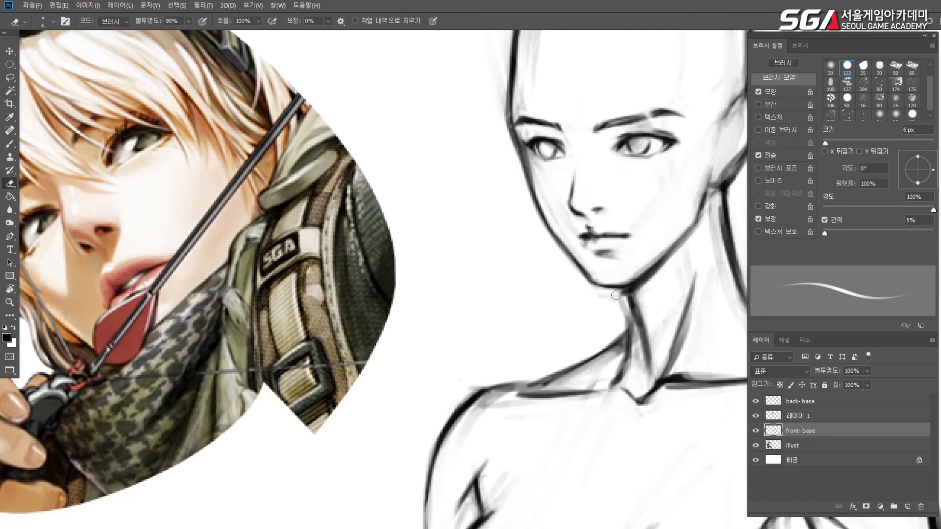
pyautogui.press('b')
pyautogui.moveTo(625, 297)
pyautogui.mouseDown()
pyautogui.moveTo(627, 349)
pyautogui.moveTo(557, 243)
pyautogui.moveTo(554, 279)
pyautogui.moveTo(562, 246)
pyautogui.moveTo(573, 275)
pyautogui.mouseUp()
pyautogui.press('e')
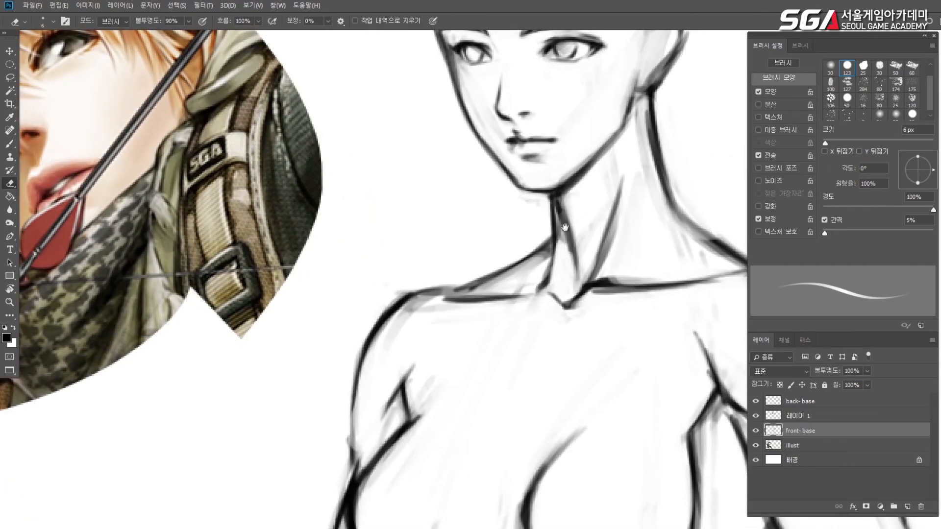
# Step: Lighten the front figure's nose bridge line with the 6 px eraser and retouch it with the 4 px brush
pyautogui.moveTo(581, 171); pyautogui.dragTo(594, 267)
pyautogui.moveTo(500, 169); pyautogui.dragTo(598, 190)
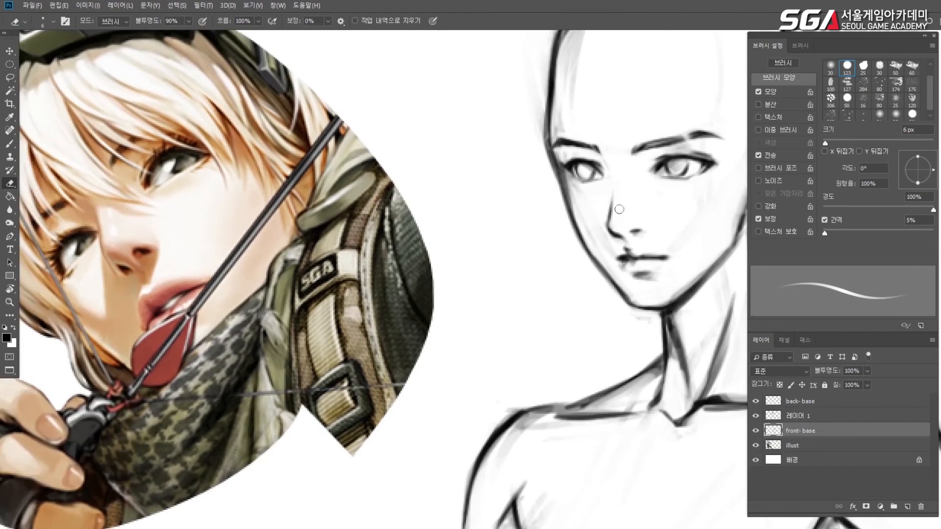
pyautogui.moveTo(612, 231); pyautogui.dragTo(618, 238)
pyautogui.moveTo(661, 233)
pyautogui.mouseDown()
pyautogui.moveTo(612, 244)
pyautogui.moveTo(630, 228)
pyautogui.mouseUp()
pyautogui.press('b')
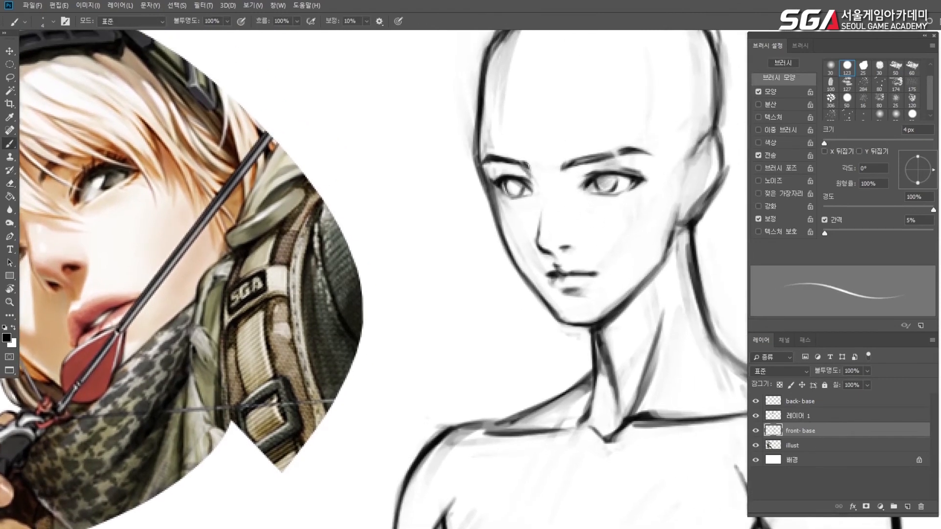
pyautogui.press('e')
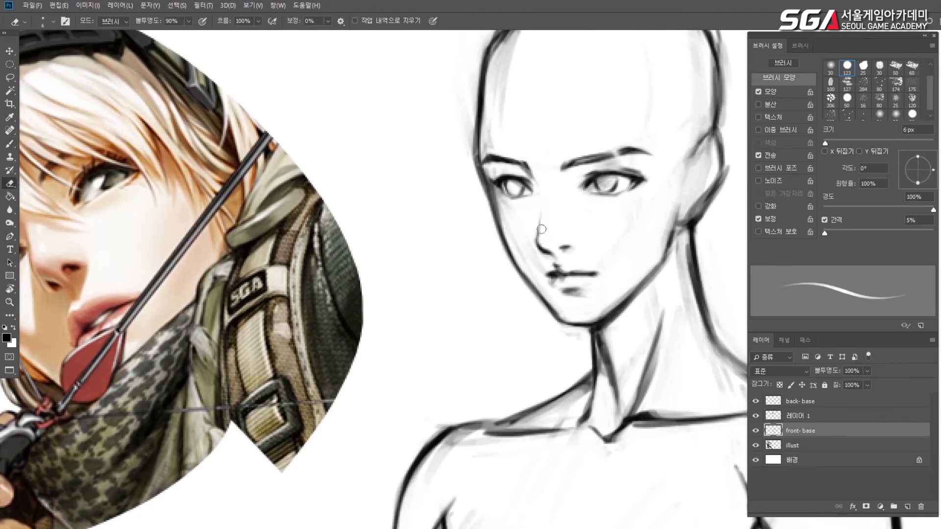
pyautogui.press('b')
pyautogui.press('e')
pyautogui.press('b')
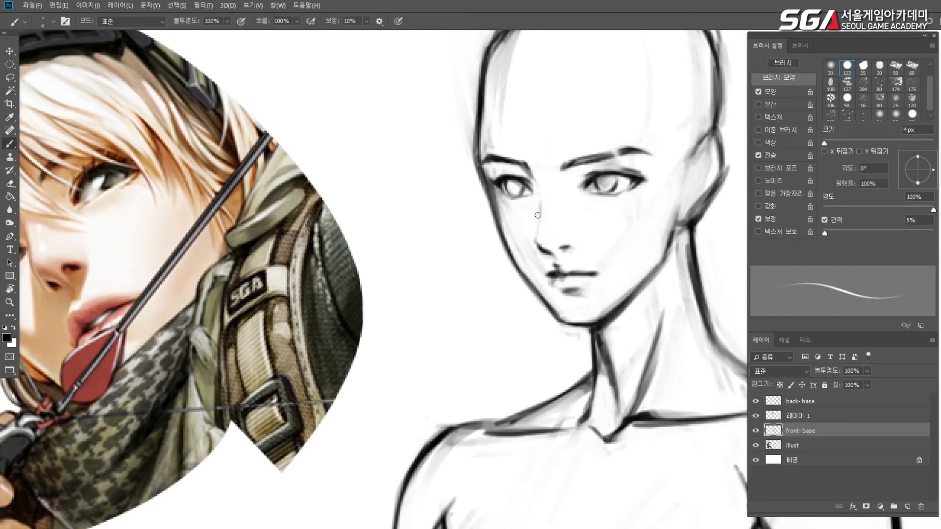
# Step: Redraw the nose bridge as a cleaner line from the brow and sharpen the tip of the nose
pyautogui.press('e')
pyautogui.moveTo(534, 204); pyautogui.dragTo(538, 232)
pyautogui.press('b')
pyautogui.press('e')
pyautogui.press('b')
pyautogui.press('e')
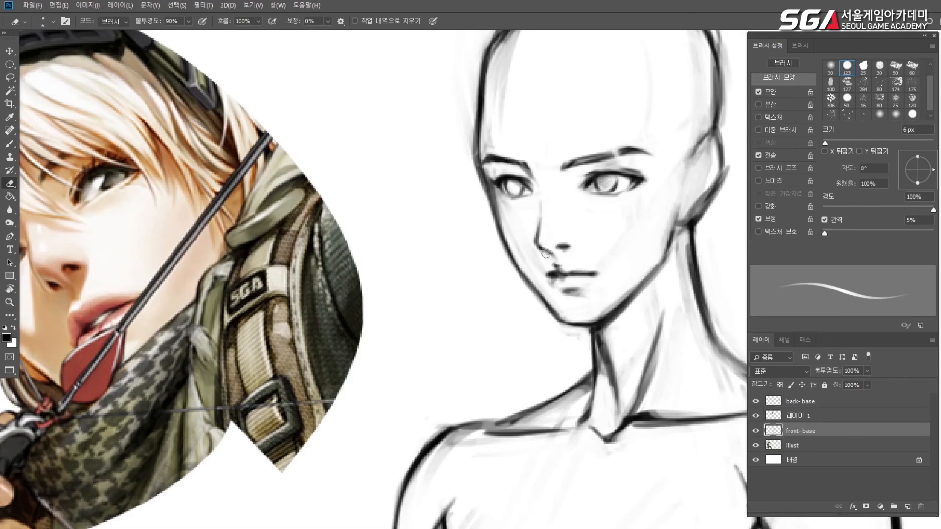
pyautogui.press('b')
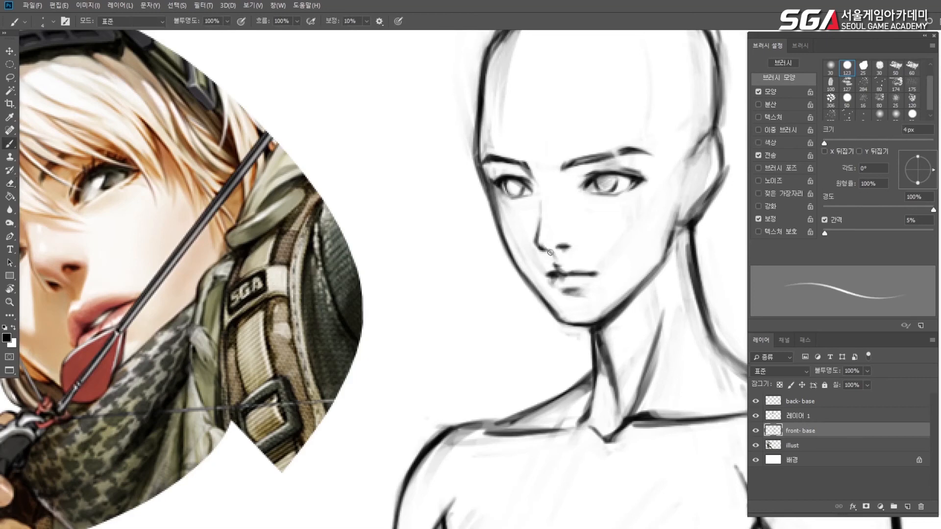
pyautogui.press('e')
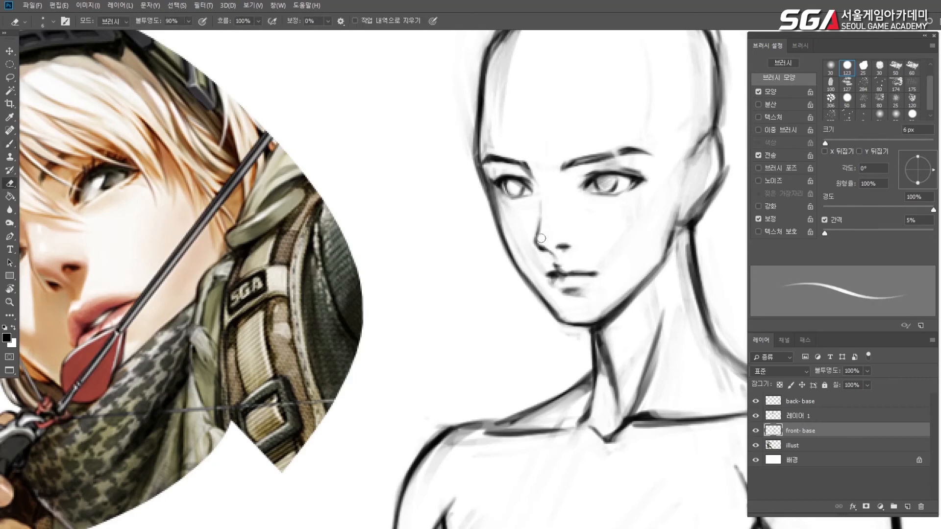
pyautogui.press('b')
pyautogui.moveTo(541, 206); pyautogui.dragTo(537, 241)
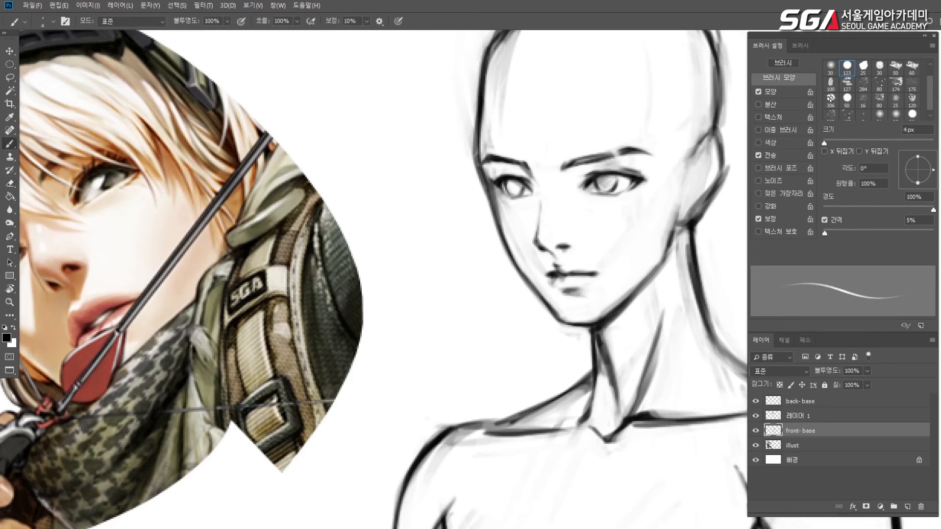
# Step: Lighten the dark near corner of the front figure's mouth and redraw the line between the lips with the 4 px brush
pyautogui.press('e')
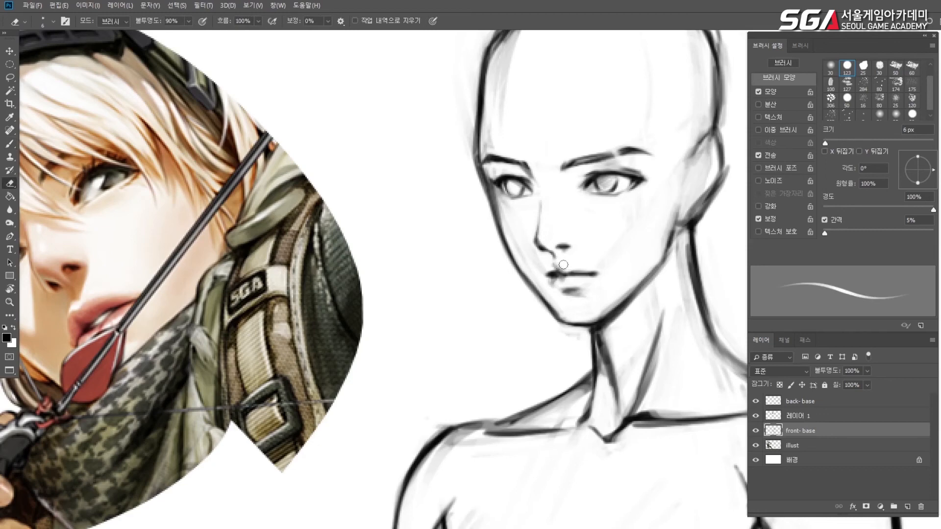
pyautogui.press('b')
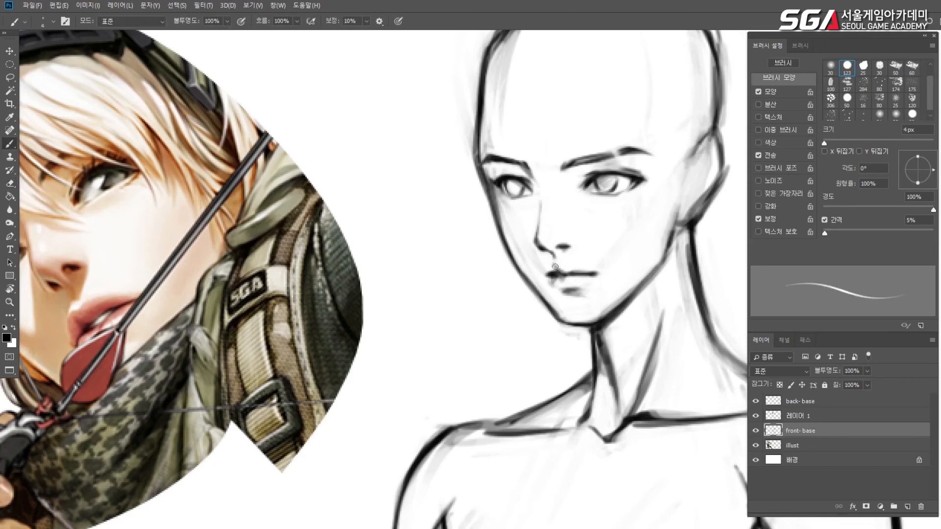
pyautogui.press('x')
pyautogui.press('e')
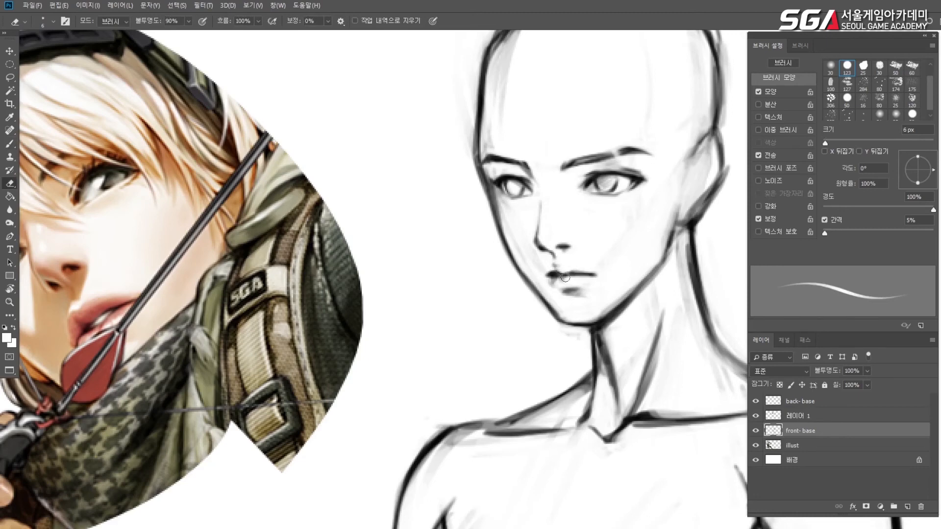
pyautogui.press('b')
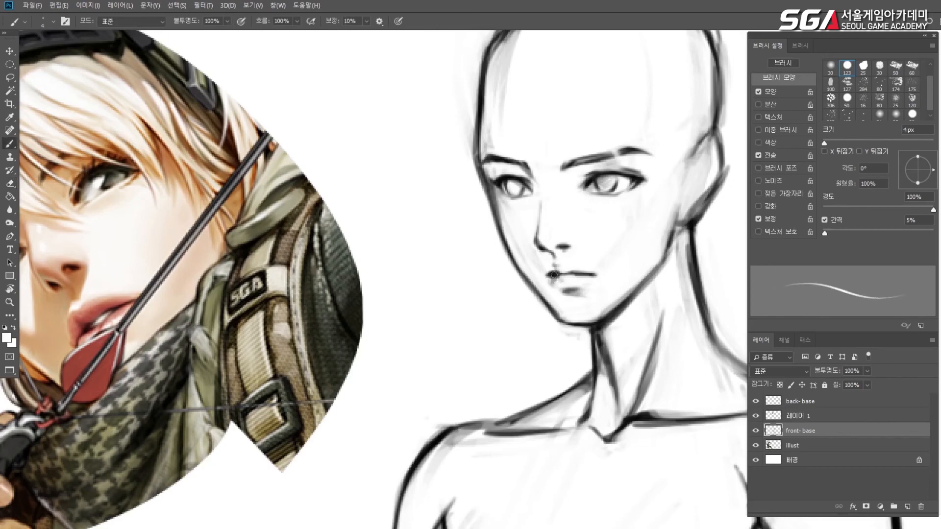
pyautogui.press('e')
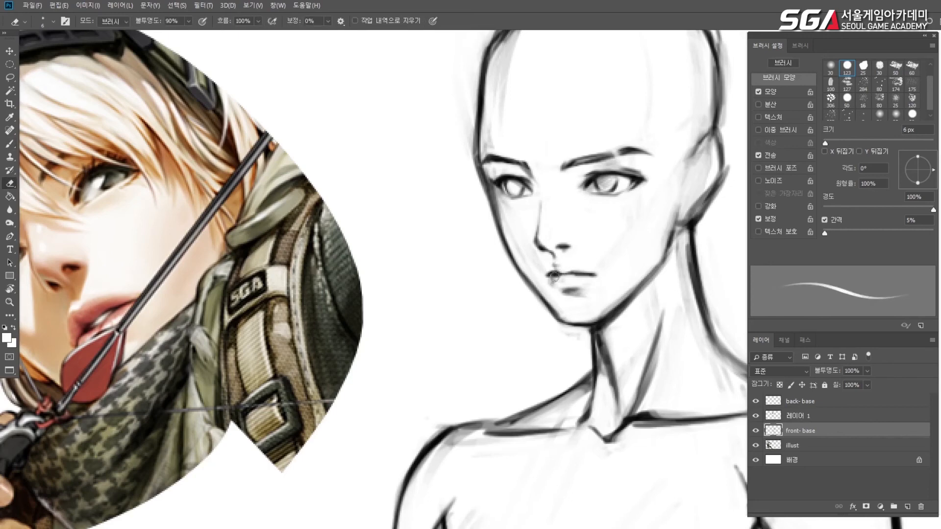
pyautogui.press('b')
pyautogui.press('d')
pyautogui.moveTo(559, 275); pyautogui.dragTo(585, 273)
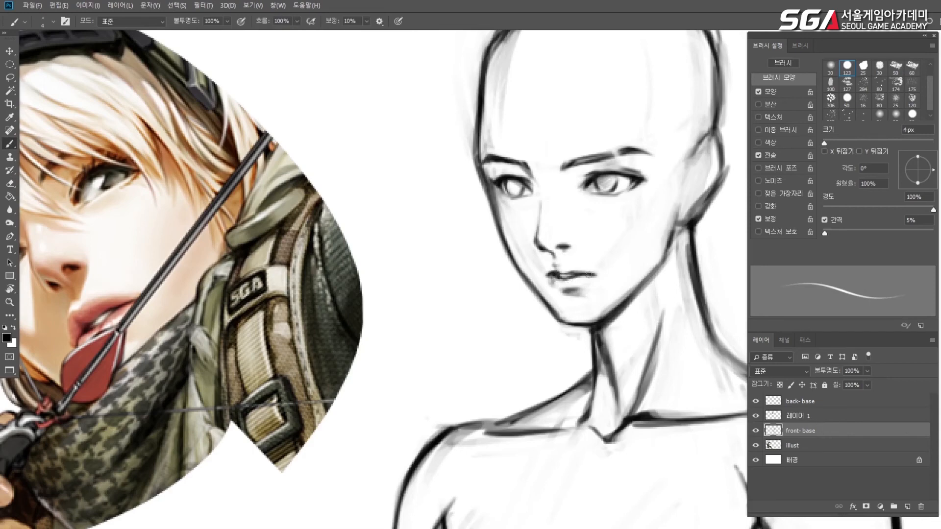
# Step: Clean the area around the lower lip and trim the chin contour with the 6 px eraser
pyautogui.press('e')
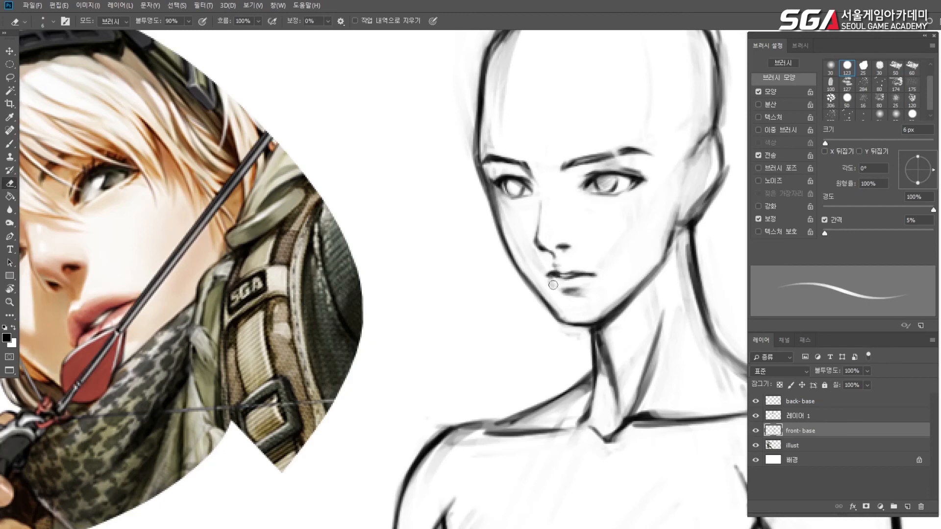
pyautogui.press('b')
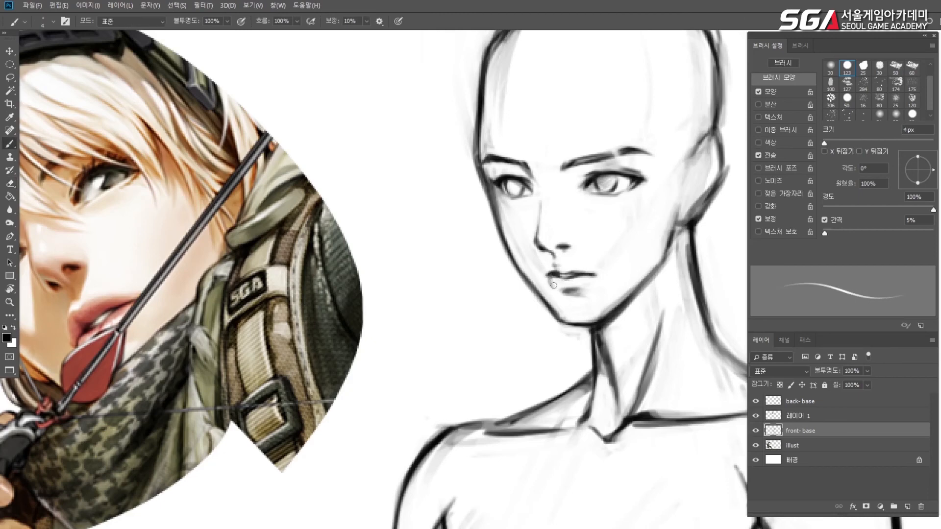
pyautogui.press('e')
pyautogui.moveTo(560, 287); pyautogui.dragTo(587, 286)
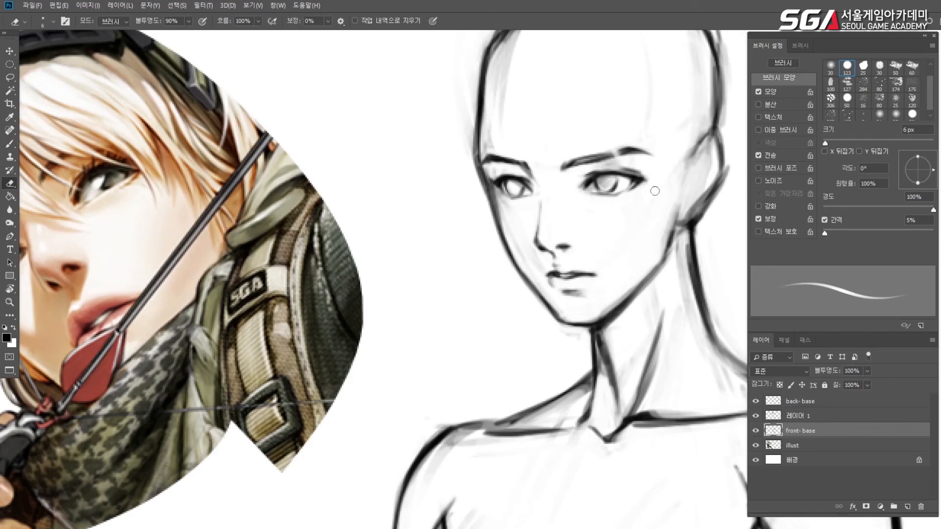
pyautogui.moveTo(630, 254); pyautogui.dragTo(622, 228)
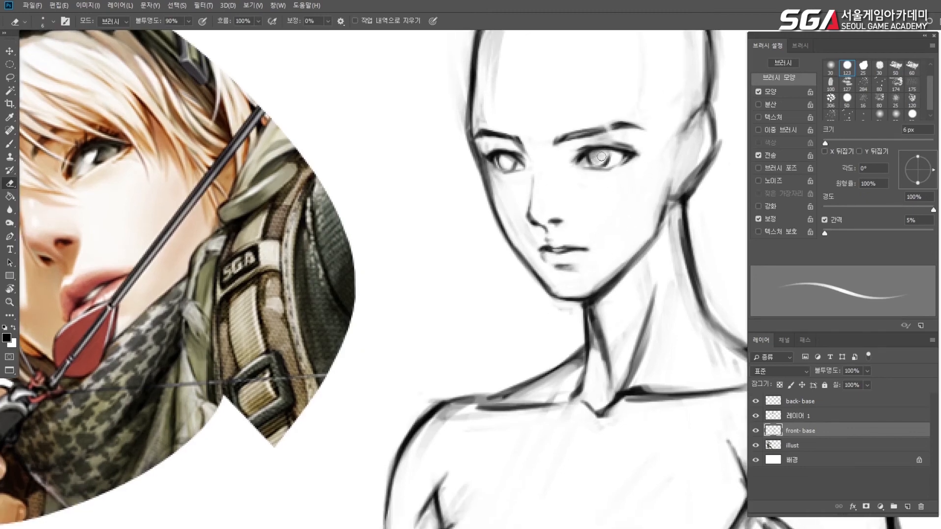
pyautogui.moveTo(581, 280); pyautogui.dragTo(557, 226)
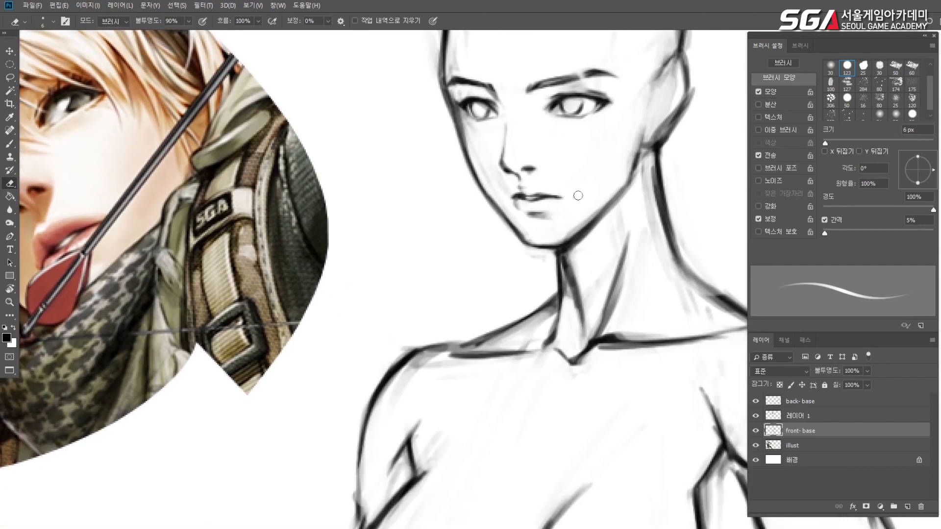
pyautogui.moveTo(518, 226); pyautogui.dragTo(537, 240)
pyautogui.press('b')
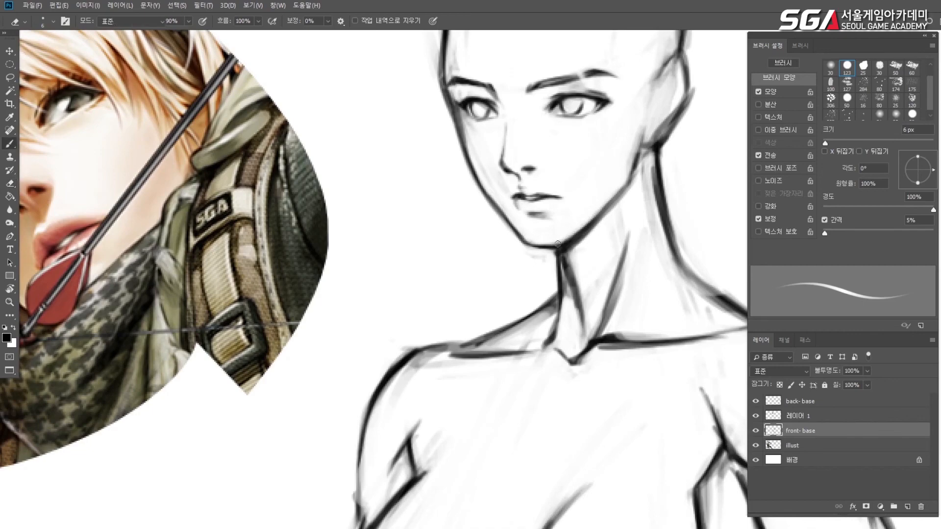
# Step: Sketch a light hairline guide across the front figure's forehead with a short mark at the temple
pyautogui.moveTo(646, 175); pyautogui.dragTo(599, 255)
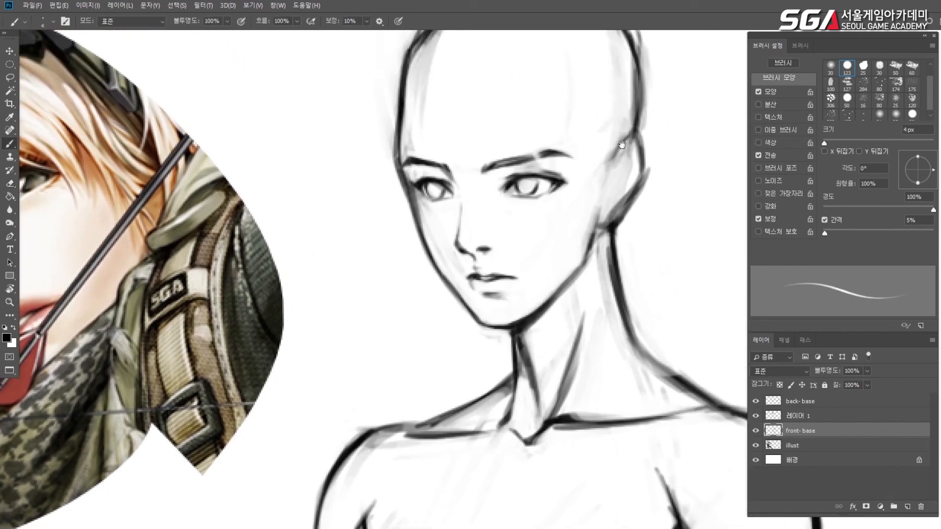
pyautogui.moveTo(644, 203); pyautogui.dragTo(667, 285)
pyautogui.moveTo(521, 176); pyautogui.dragTo(599, 168)
pyautogui.moveTo(531, 158); pyautogui.dragTo(625, 148)
pyautogui.moveTo(681, 157); pyautogui.dragTo(685, 172)
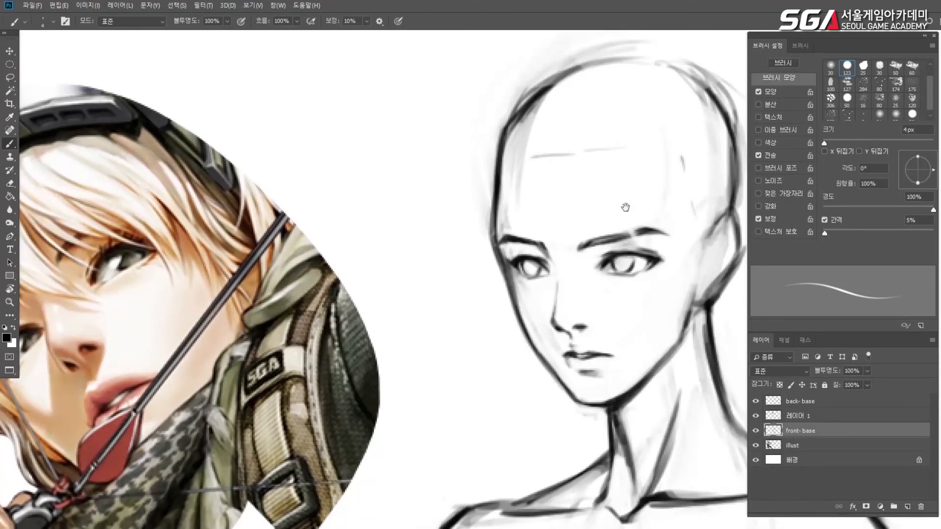
pyautogui.moveTo(636, 239); pyautogui.dragTo(623, 205)
# Step: Add a new empty layer directly above the front- base layer
pyautogui.moveTo(817, 417); pyautogui.dragTo(859, 418)
pyautogui.moveTo(380, 330); pyautogui.dragTo(486, 196)
pyautogui.hotkey('ctrl', '-')
pyautogui.hotkey('ctrl', '-')
pyautogui.hotkey('ctrl', '-')
pyautogui.hotkey('ctrl', 'shift', 'n')
pyautogui.press('Return')
pyautogui.moveTo(800, 421); pyautogui.dragTo(809, 435)
# Step: Rename the new layer as front- base2
pyautogui.doubleClick(805, 429)
pyautogui.write('front')
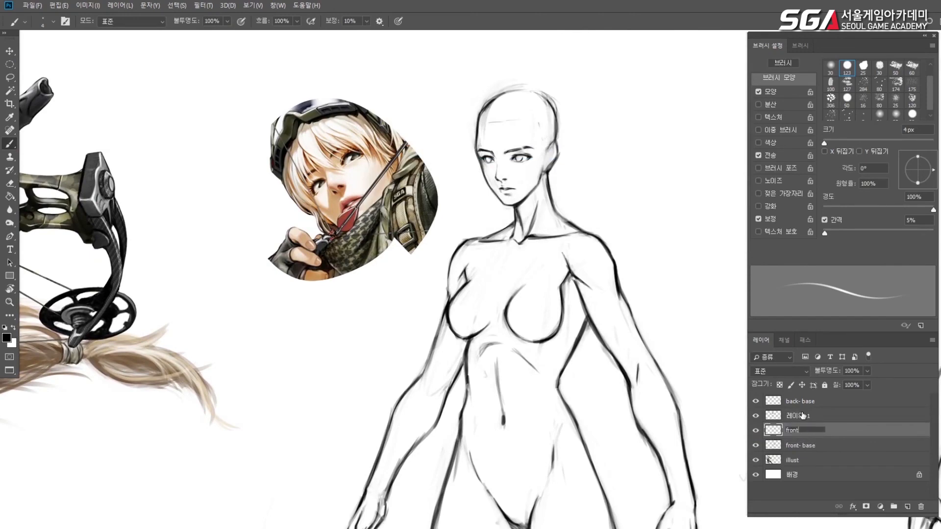
pyautogui.write('- base2')
pyautogui.press('Return')
# Step: Activate the front- base layer and thin the front figure's left-hand collarbone and shoulder lines with the 6 px eraser
pyautogui.hotkey('ctrl', '+')
pyautogui.moveTo(384, 213); pyautogui.dragTo(378, 400)
pyautogui.press('e')
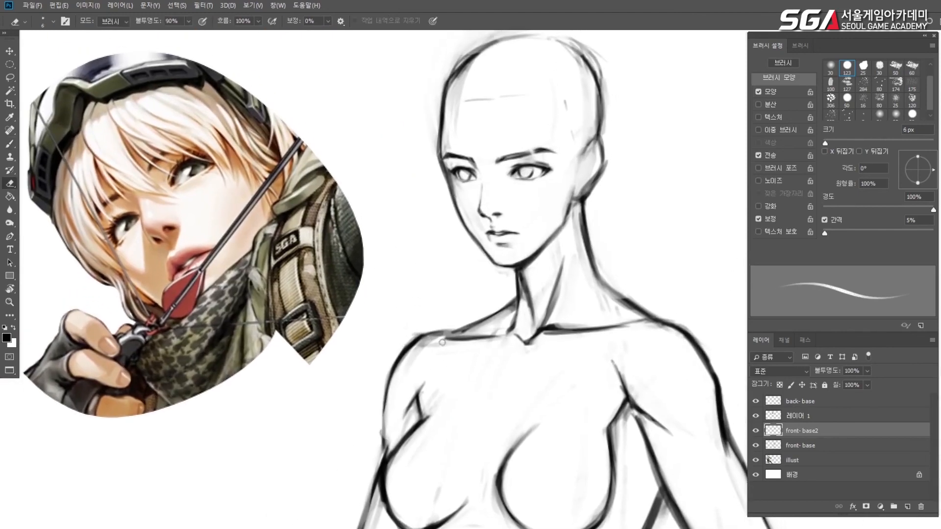
pyautogui.click(824, 445)
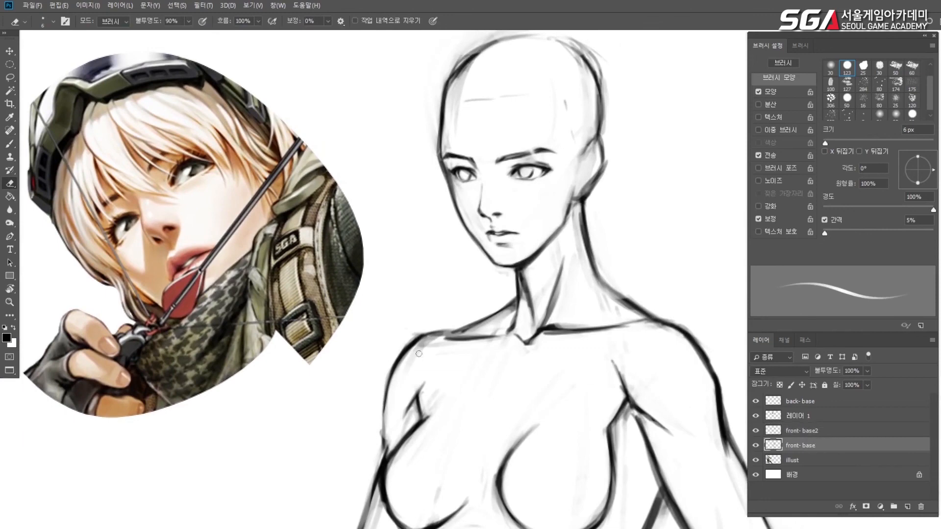
pyautogui.moveTo(443, 341); pyautogui.dragTo(482, 343)
pyautogui.moveTo(408, 356); pyautogui.dragTo(429, 340)
pyautogui.press('b')
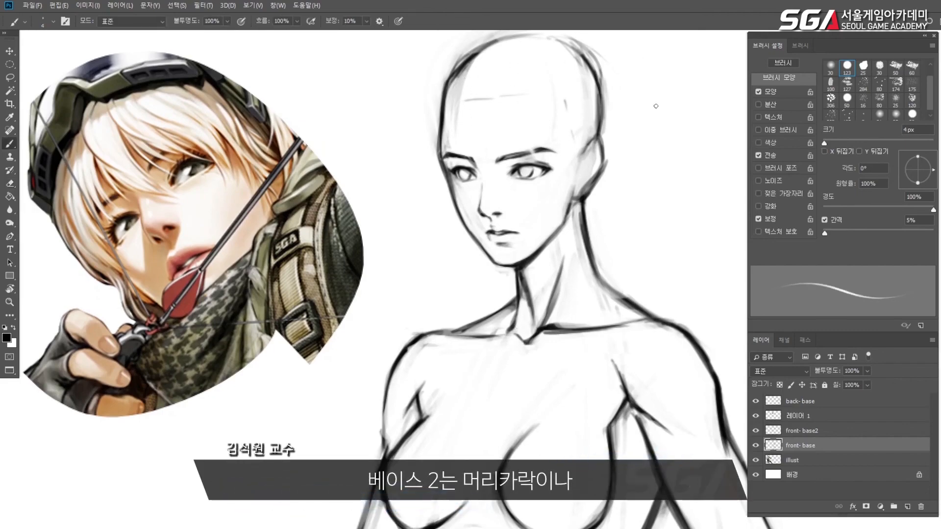
# Step: Examine the finished front and back base figures together beside the archer reference
pyautogui.hotkey('ctrl', '-')
pyautogui.hotkey('ctrl', '-')
pyautogui.hotkey('ctrl', '-')
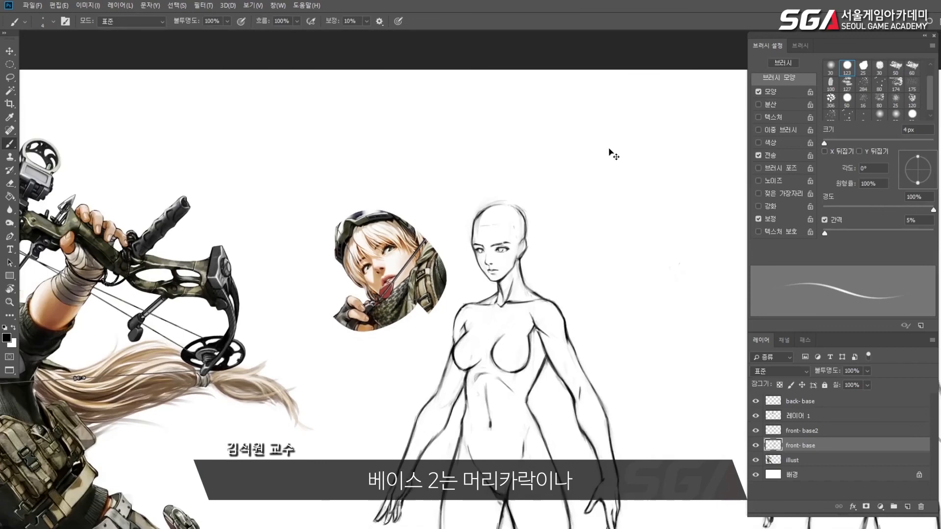
pyautogui.moveTo(566, 437); pyautogui.dragTo(740, 339)
pyautogui.moveTo(686, 368); pyautogui.dragTo(480, 378)
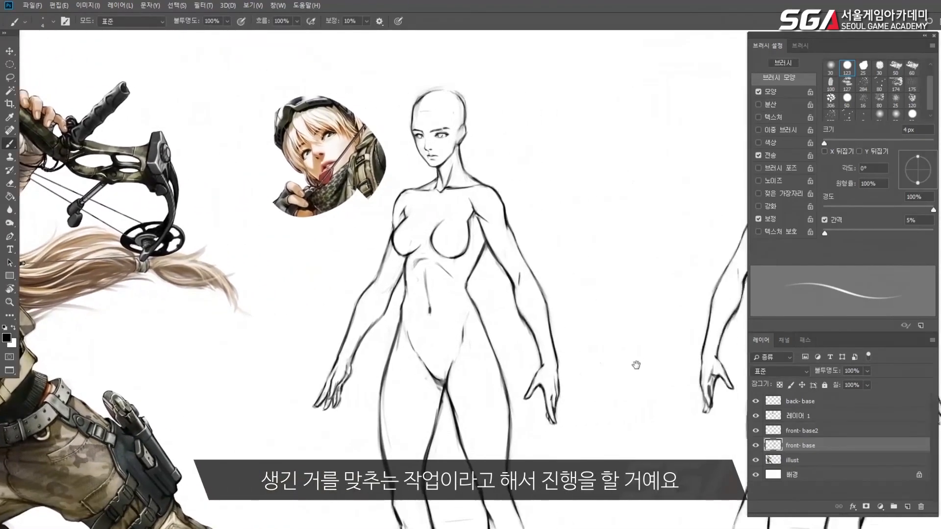
pyautogui.moveTo(635, 353); pyautogui.dragTo(564, 348)
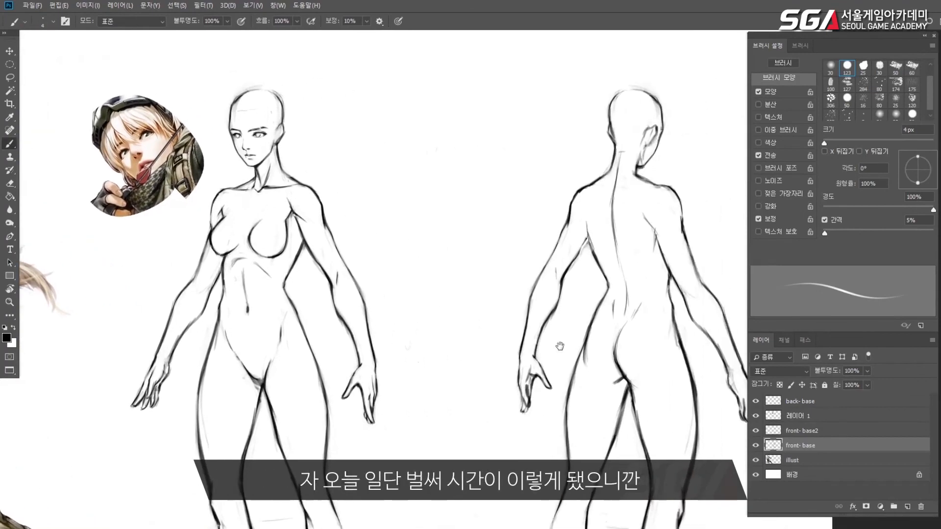
pyautogui.press('e')
pyautogui.press('b')
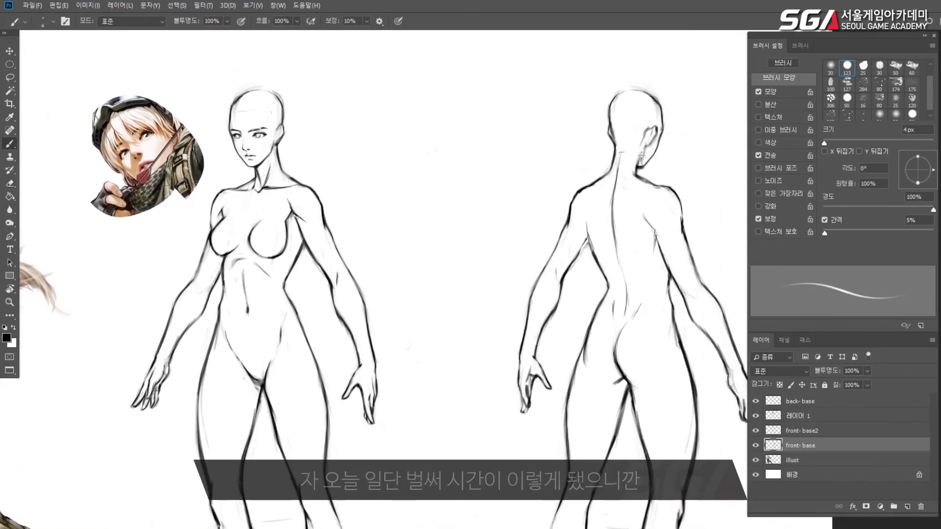
pyautogui.press('e')
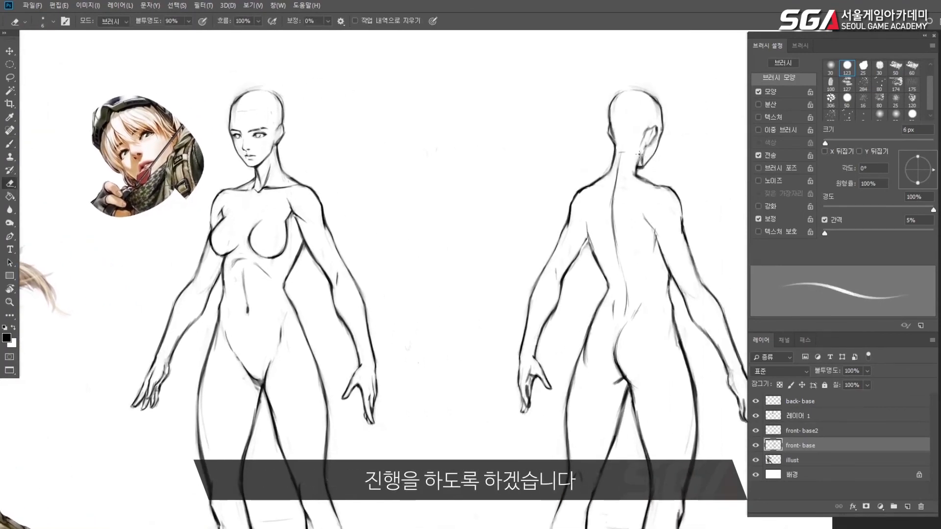